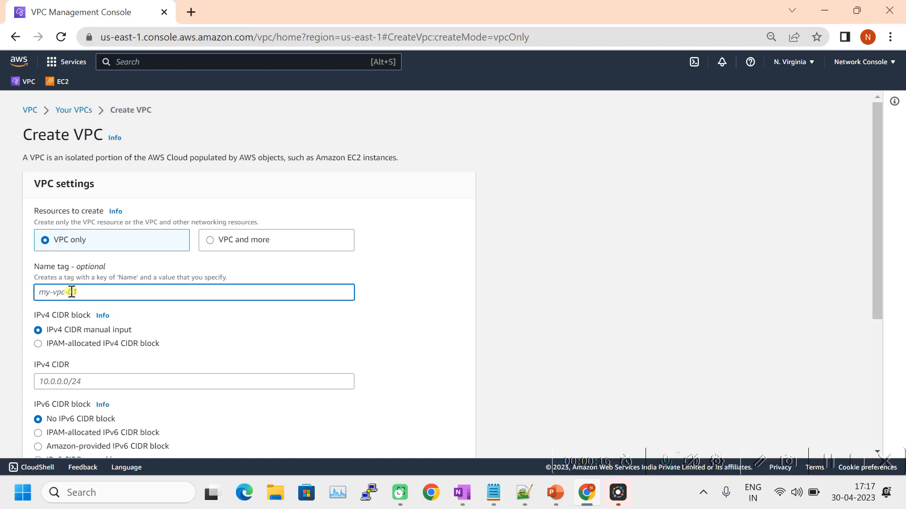
- Create a VPC named Test_VPC with the IPv4 CIDR 10.10.0.0/16 and return to the VPC list
{"action": "type", "text": "Tre"}
{"action": "scroll", "coordinate": [89, 313], "scroll_direction": "down", "scroll_amount": 3}
{"action": "left_click", "coordinate": [74, 239]}
{"action": "type", "text": "10.0"}
{"action": "key", "text": "BackSpace"}
{"action": "type", "text": "10.0.0/16"}
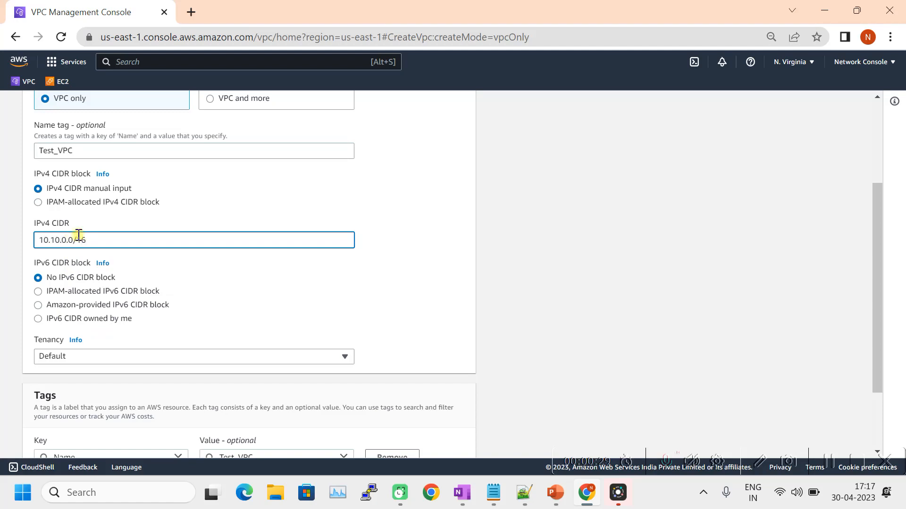
{"action": "scroll", "coordinate": [78, 234], "scroll_direction": "down", "scroll_amount": 2}
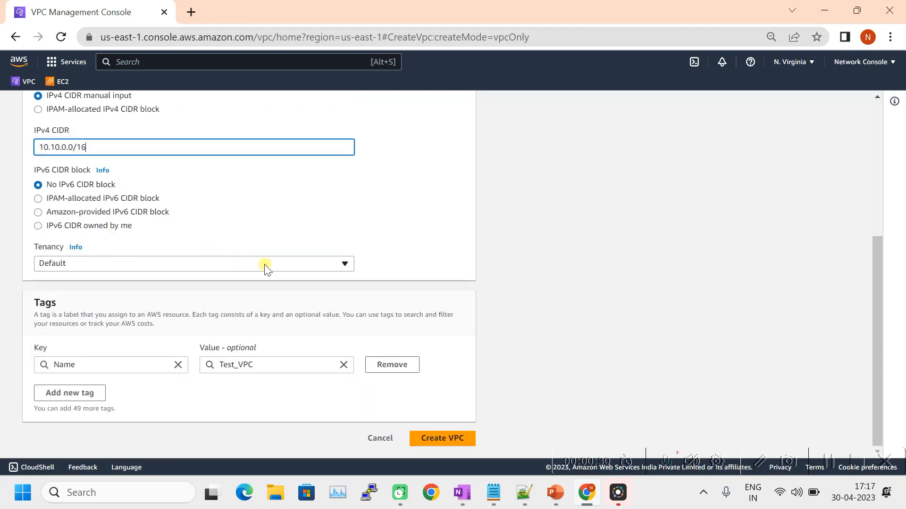
{"action": "left_click", "coordinate": [439, 438]}
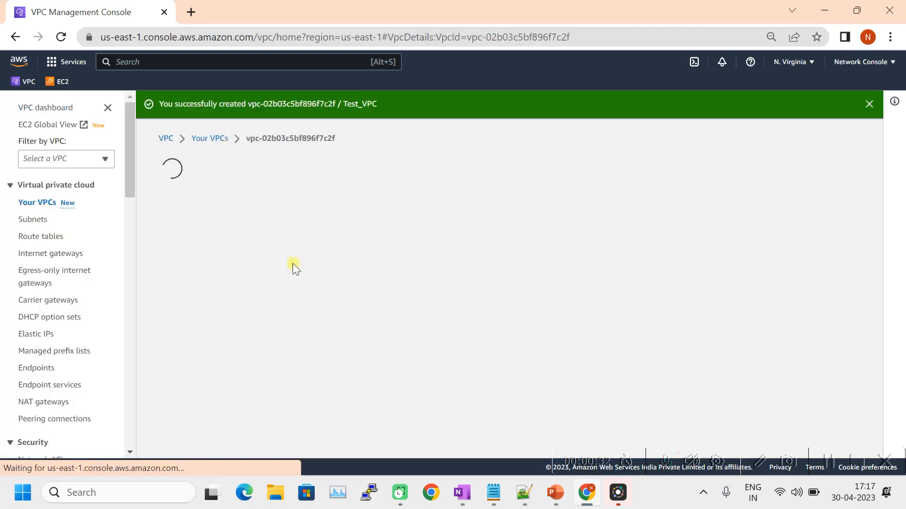
{"action": "left_click", "coordinate": [208, 138]}
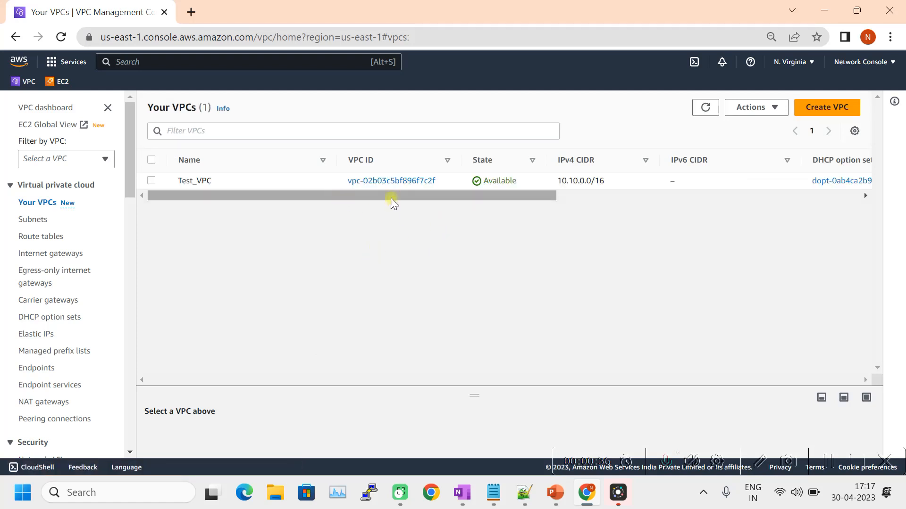
- Create an internet gateway with the name tag IGW
{"action": "left_click", "coordinate": [51, 254]}
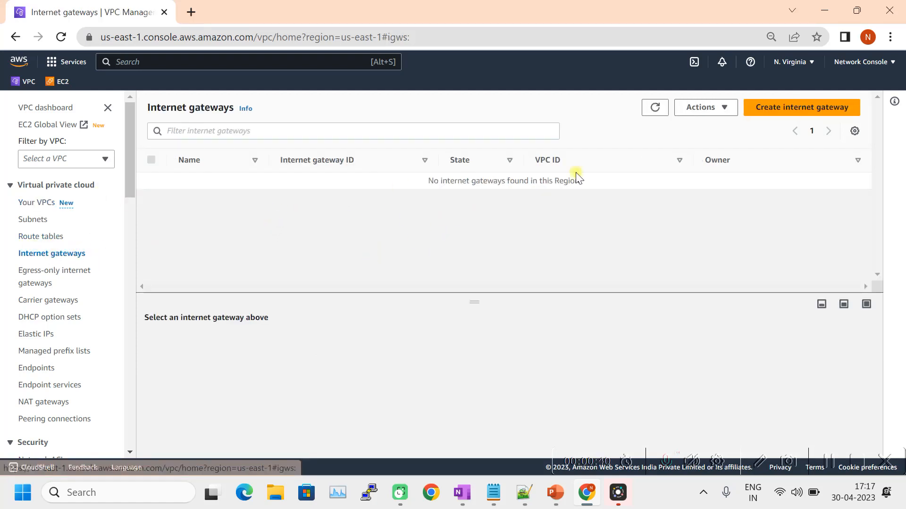
{"action": "left_click", "coordinate": [780, 112]}
{"action": "left_click", "coordinate": [105, 259]}
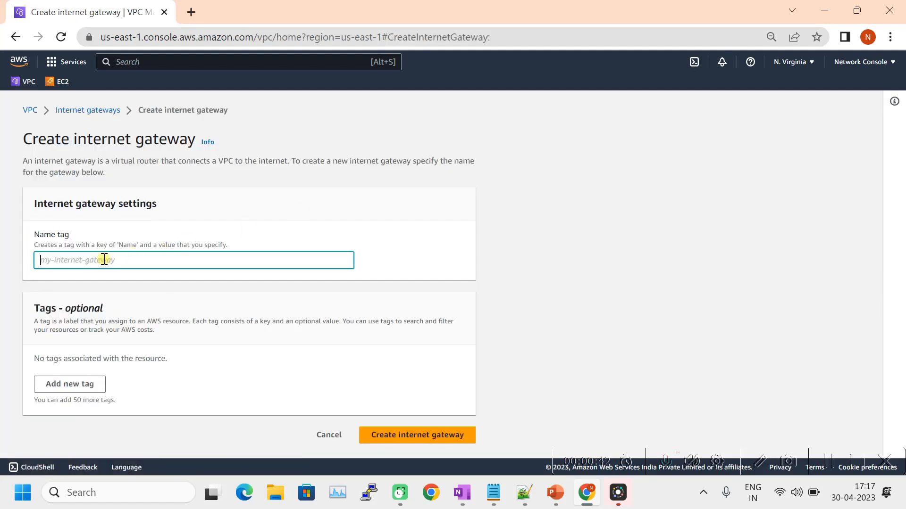
{"action": "type", "text": "IGW"}
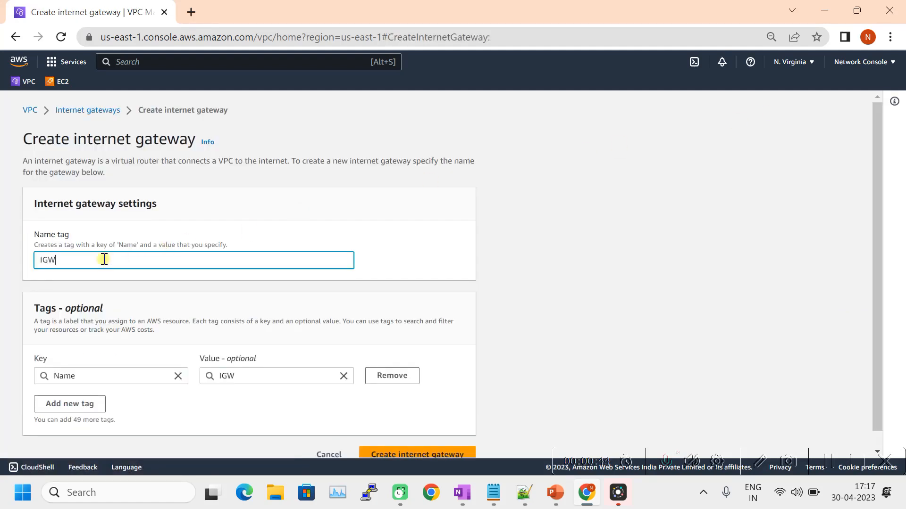
{"action": "scroll", "coordinate": [360, 372], "scroll_direction": "down", "scroll_amount": 1}
{"action": "left_click", "coordinate": [403, 436]}
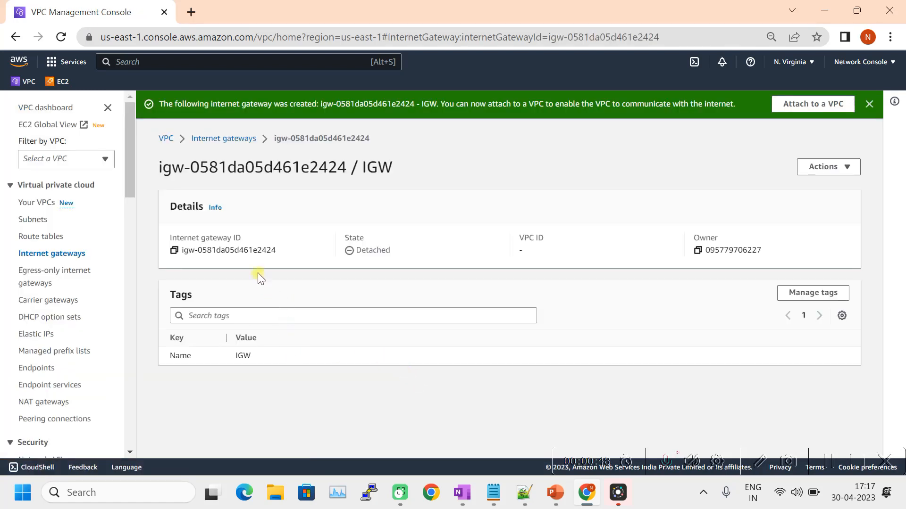
- Attach the internet gateway IGW to Test_VPC
{"action": "left_click", "coordinate": [248, 139]}
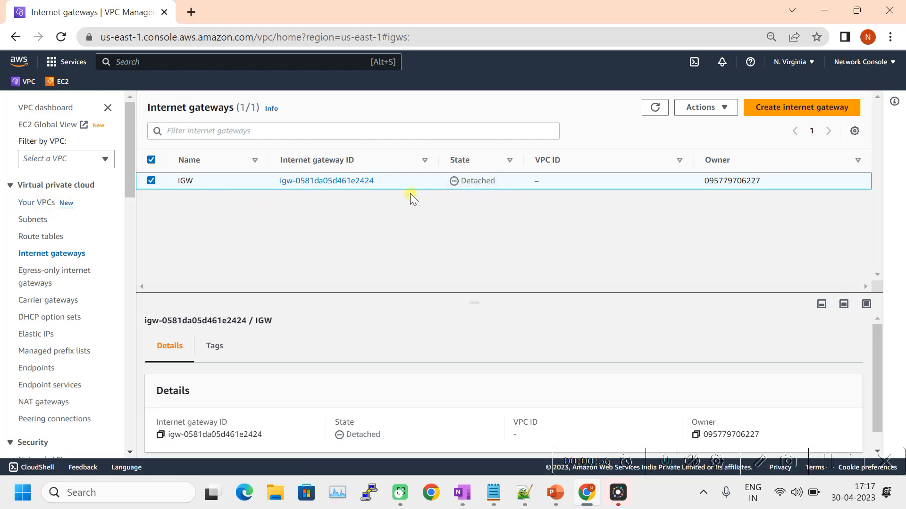
{"action": "left_click", "coordinate": [719, 115]}
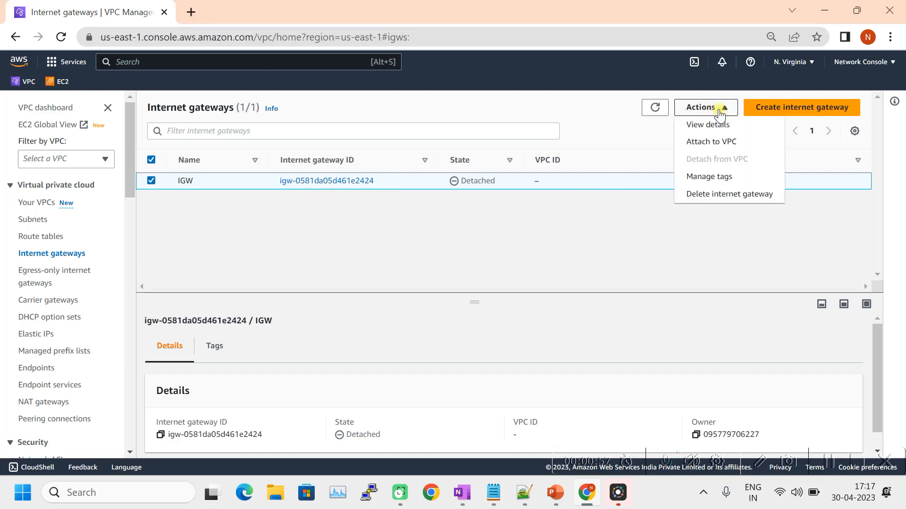
{"action": "left_click", "coordinate": [726, 143]}
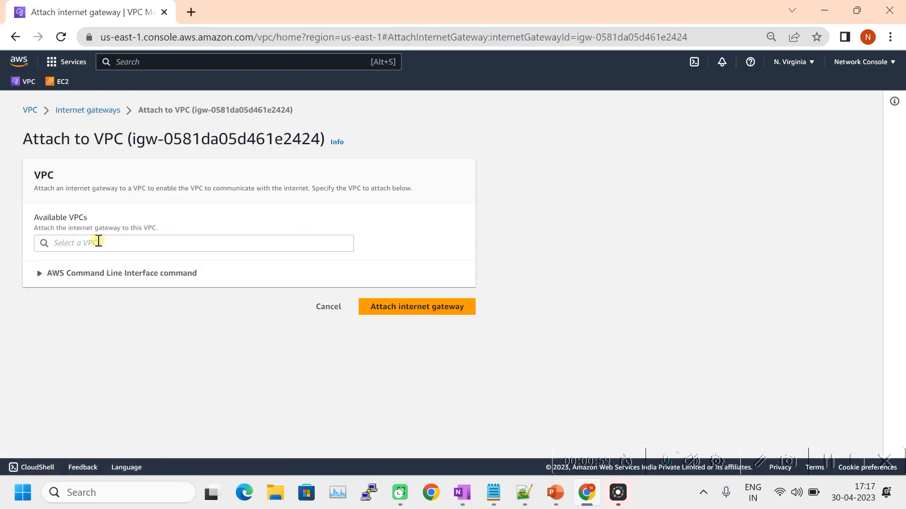
{"action": "left_click", "coordinate": [79, 243]}
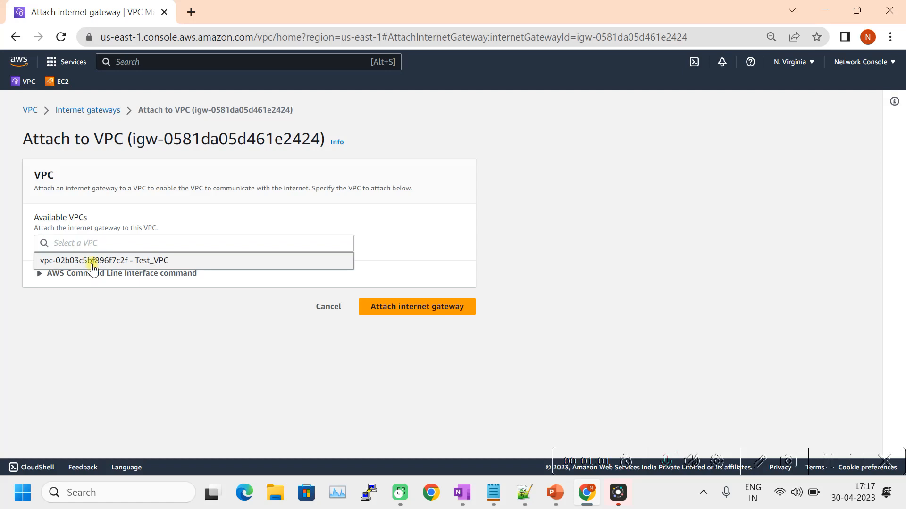
{"action": "left_click", "coordinate": [93, 261]}
{"action": "left_click", "coordinate": [416, 307]}
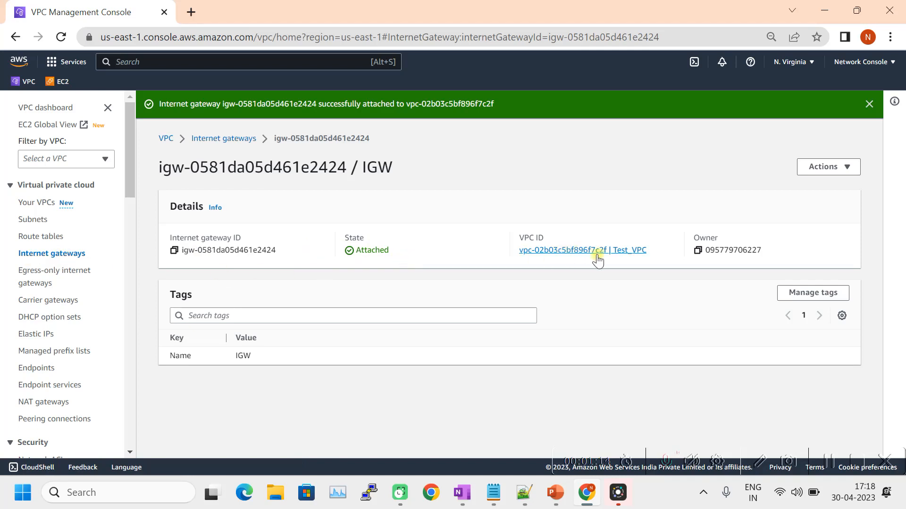
- Start creating a subnet and choose Test_VPC as its VPC
{"action": "left_click", "coordinate": [36, 228]}
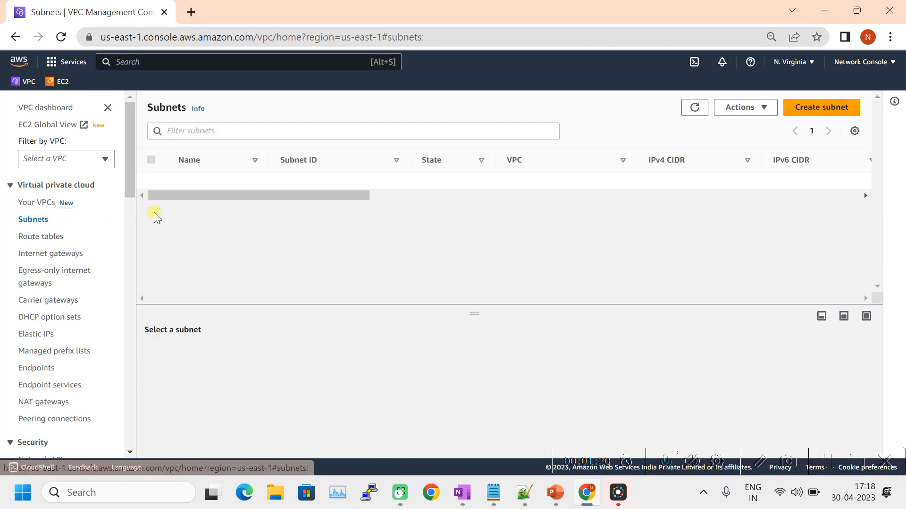
{"action": "left_click", "coordinate": [815, 107]}
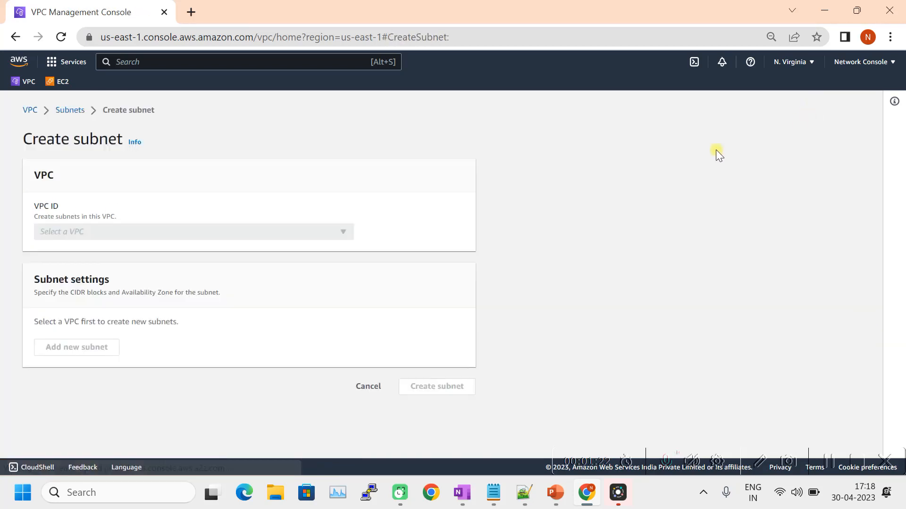
{"action": "left_click", "coordinate": [227, 233]}
{"action": "left_click", "coordinate": [166, 276]}
{"action": "scroll", "coordinate": [151, 360], "scroll_direction": "down", "scroll_amount": 3}
- Name the subnet Public_Subet-1 and place it in the availability zone us-east-1a
{"action": "left_click", "coordinate": [65, 276]}
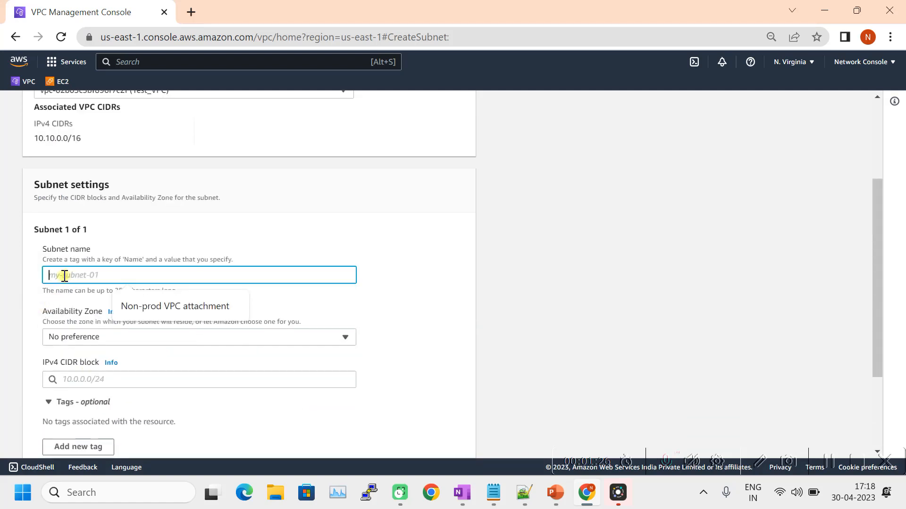
{"action": "type", "text": "Pub"}
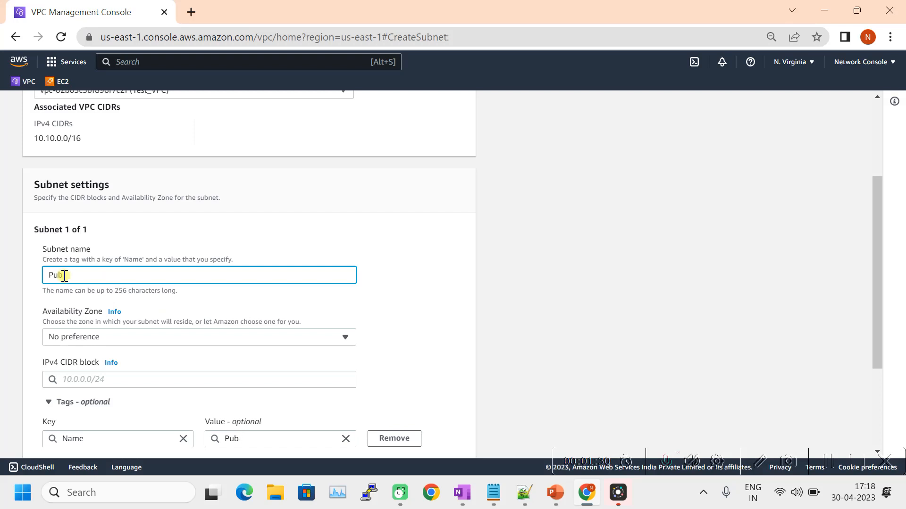
{"action": "key", "text": "BackSpace"}
{"action": "key", "text": "BackSpace"}
{"action": "key", "text": "BackSpace"}
{"action": "type", "text": "P"}
{"action": "left_click", "coordinate": [135, 337]}
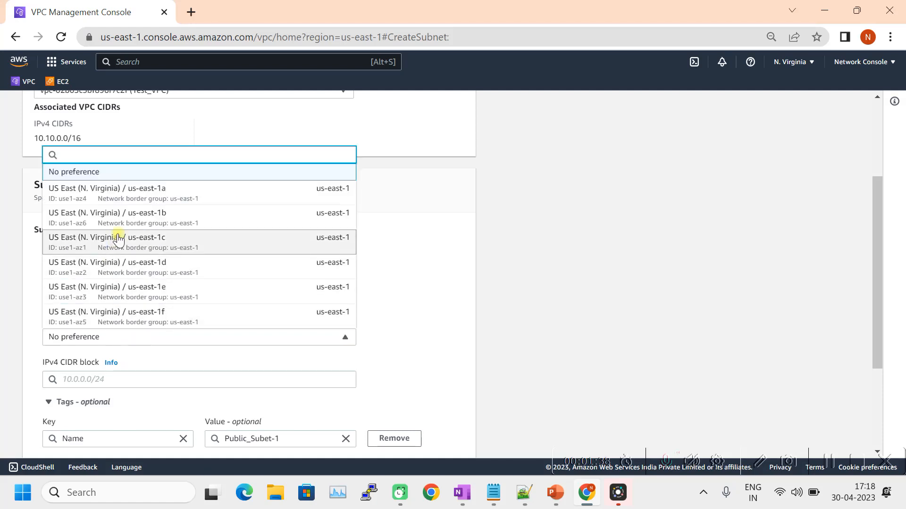
{"action": "left_click", "coordinate": [130, 202]}
- Set the subnet's IPv4 CIDR block to 10.10.1.0/24 and create the subnet
{"action": "scroll", "coordinate": [208, 326], "scroll_direction": "down", "scroll_amount": 3}
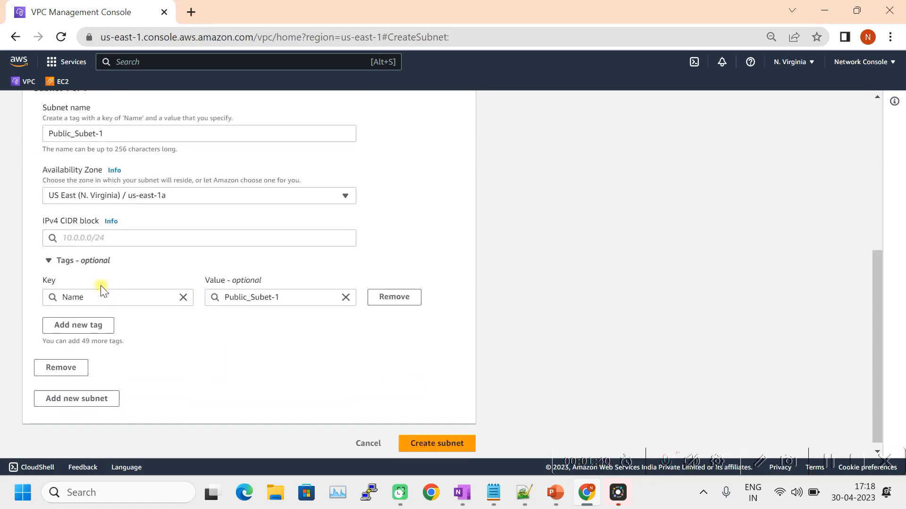
{"action": "left_click", "coordinate": [87, 238]}
{"action": "type", "text": "10.10.1.0.24"}
{"action": "key", "text": "BackSpace"}
{"action": "key", "text": "BackSpace"}
{"action": "key", "text": "BackSpace"}
{"action": "type", "text": "/24"}
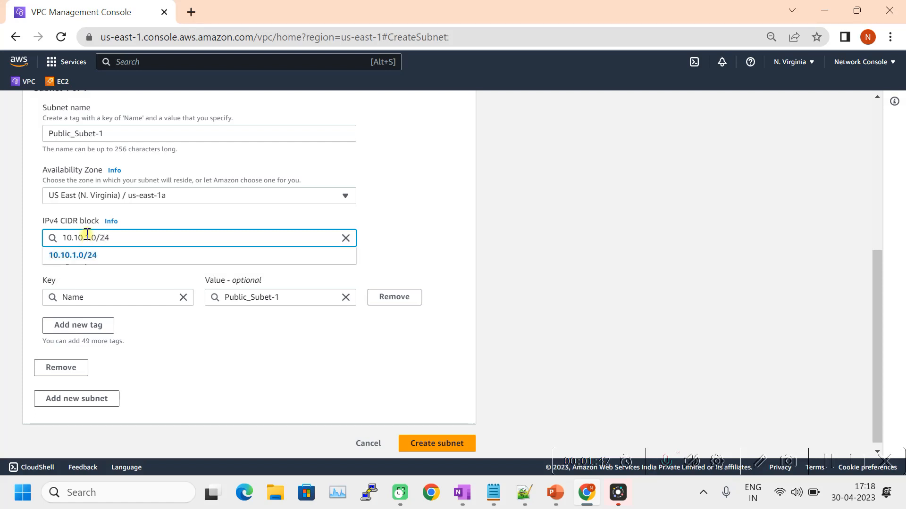
{"action": "left_click", "coordinate": [85, 259]}
{"action": "left_click", "coordinate": [417, 442]}
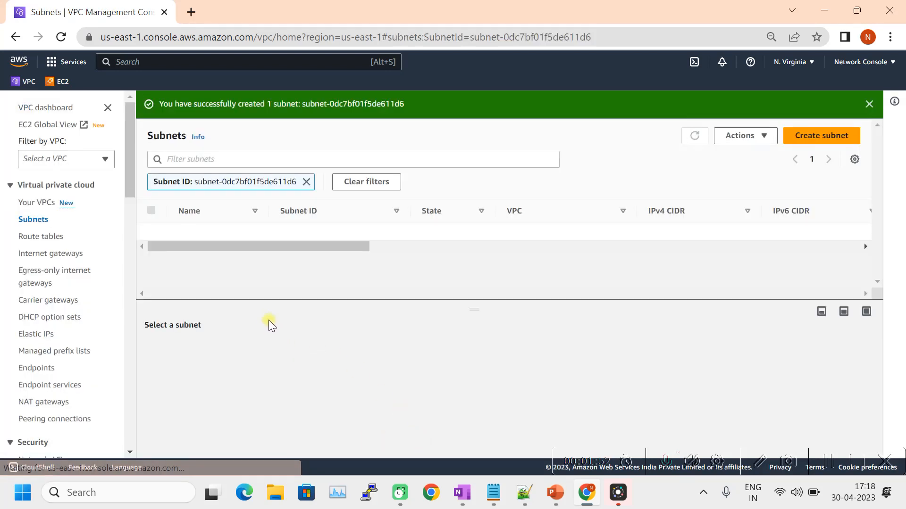
- Start a second subnet in Test_VPC, named Public_Subnet-2 and placed in the availability zone us-east-1b
{"action": "left_click", "coordinate": [844, 139]}
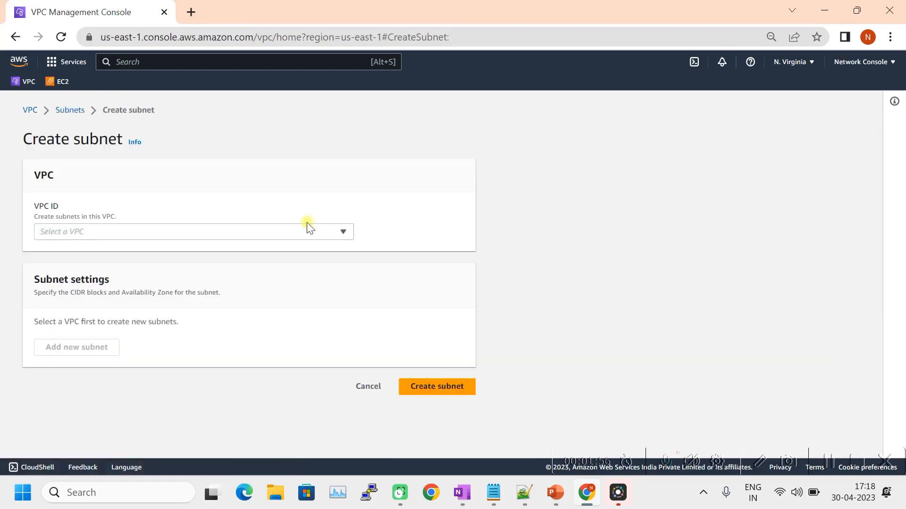
{"action": "left_click", "coordinate": [213, 232]}
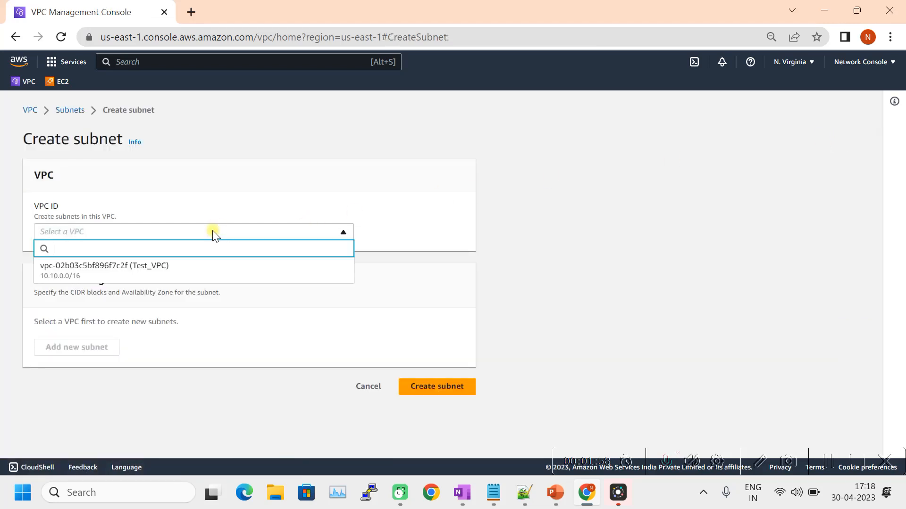
{"action": "left_click", "coordinate": [197, 268]}
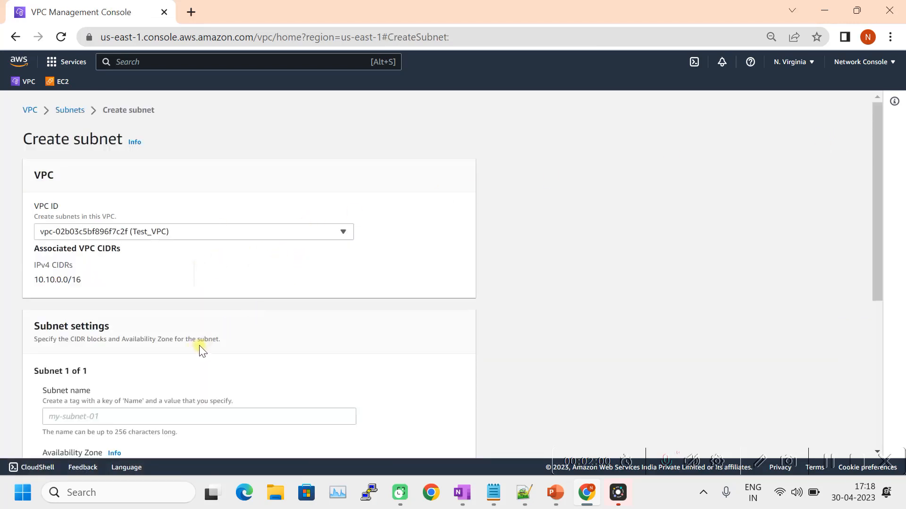
{"action": "scroll", "coordinate": [194, 347], "scroll_direction": "down", "scroll_amount": 3}
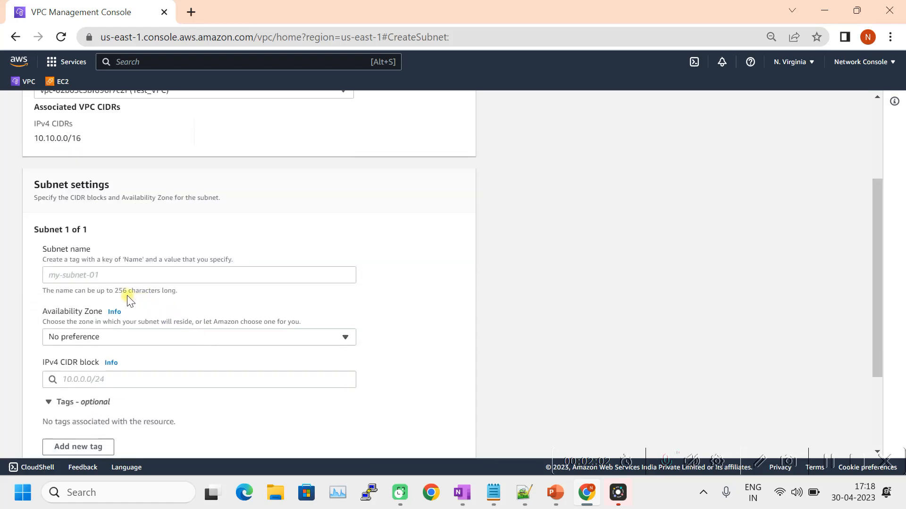
{"action": "left_click", "coordinate": [79, 275]}
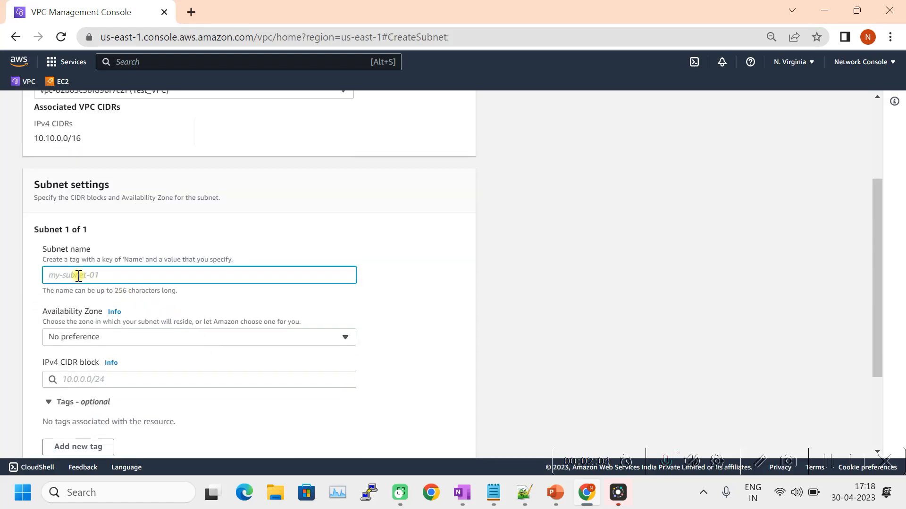
{"action": "type", "text": "Publi"}
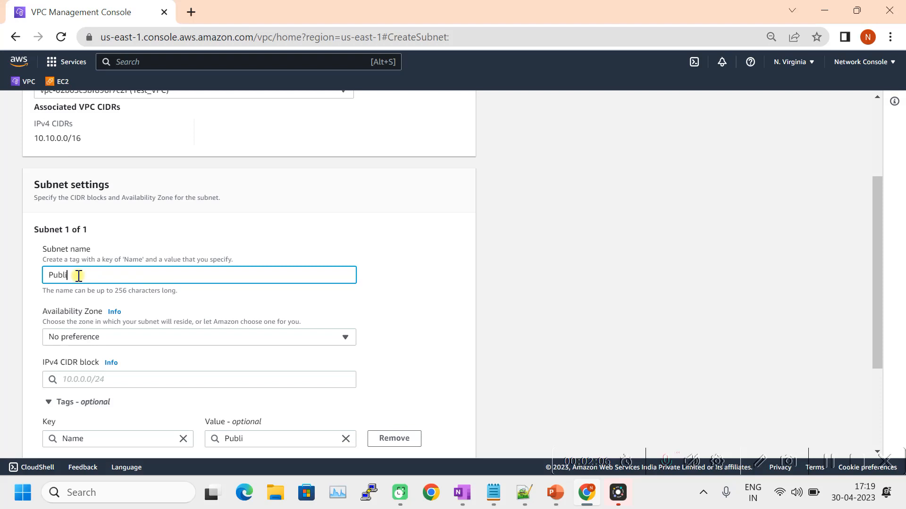
{"action": "type", "text": "c_Subnet-2"}
{"action": "left_click", "coordinate": [81, 336]}
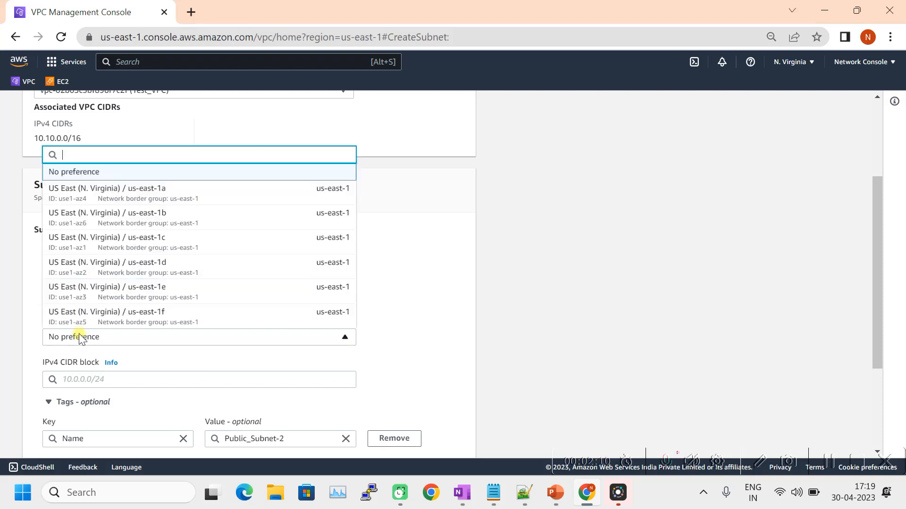
{"action": "left_click", "coordinate": [163, 222]}
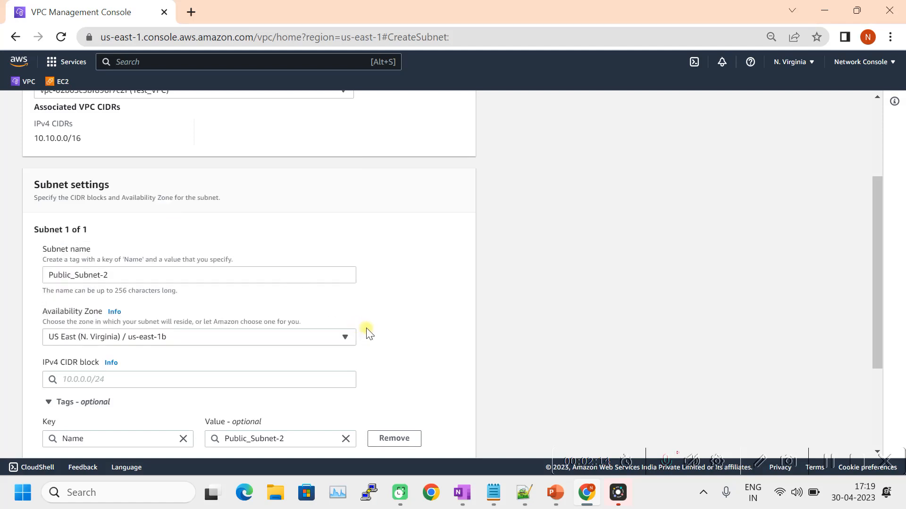
- Create the second subnet with the IPv4 CIDR block 10.10.2.0/24 and clear the subnet list's filter
{"action": "scroll", "coordinate": [396, 333], "scroll_direction": "down", "scroll_amount": 3}
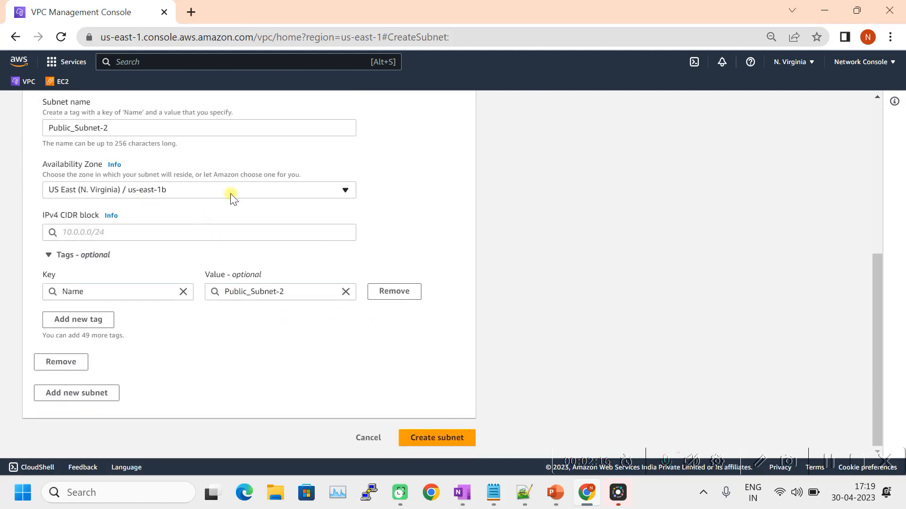
{"action": "left_click", "coordinate": [67, 230]}
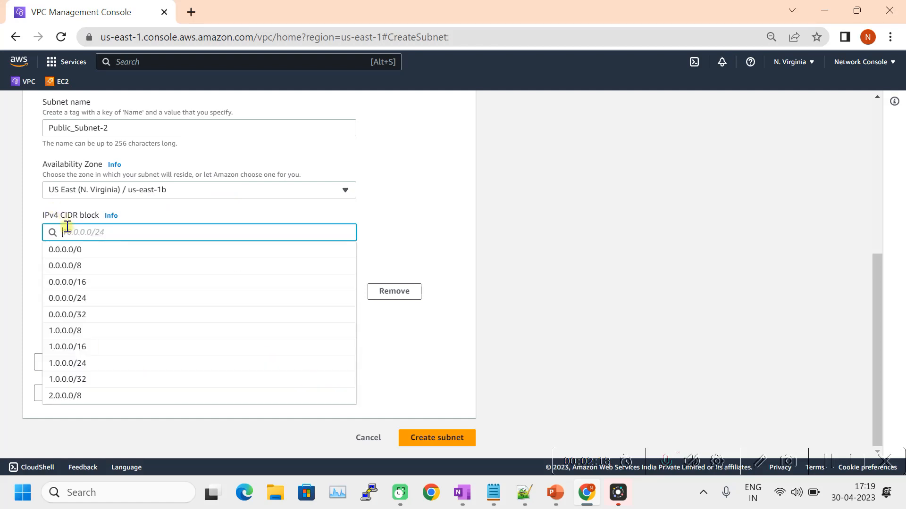
{"action": "type", "text": "10.10.2.0/"}
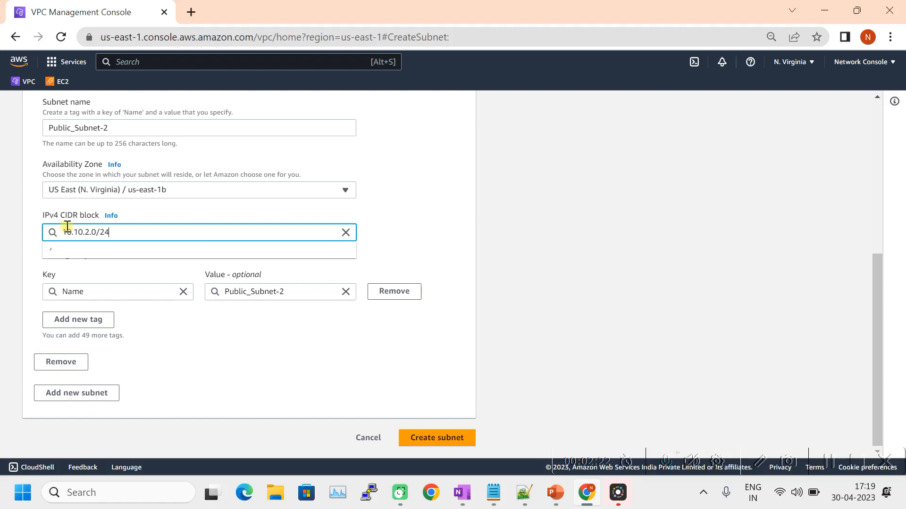
{"action": "type", "text": "24"}
{"action": "left_click", "coordinate": [160, 252]}
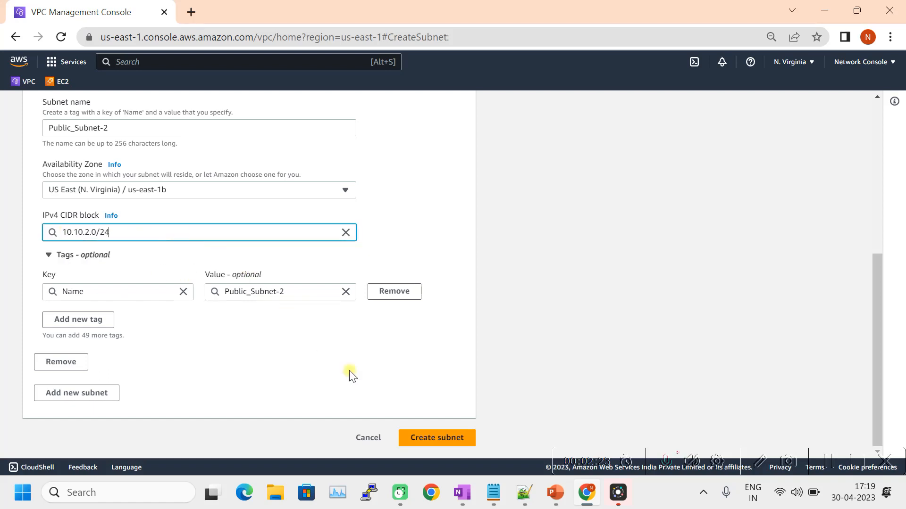
{"action": "left_click", "coordinate": [424, 439]}
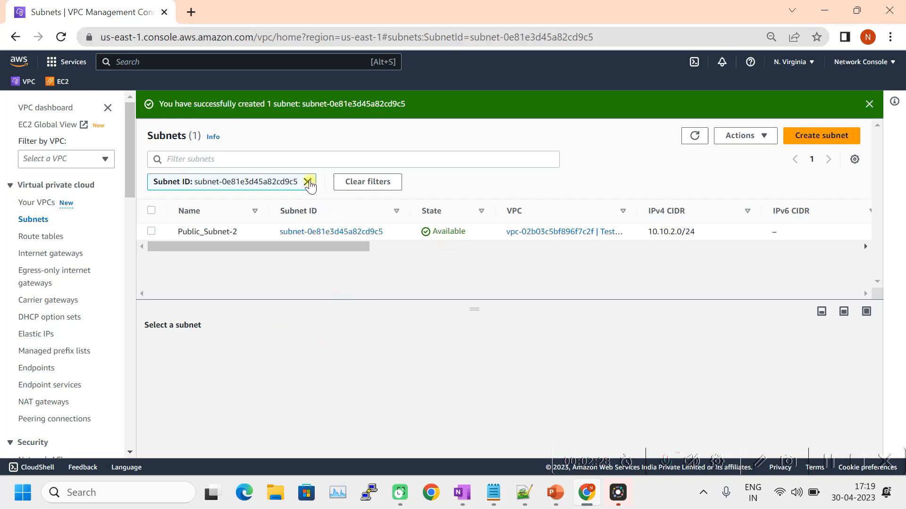
{"action": "left_click", "coordinate": [370, 182]}
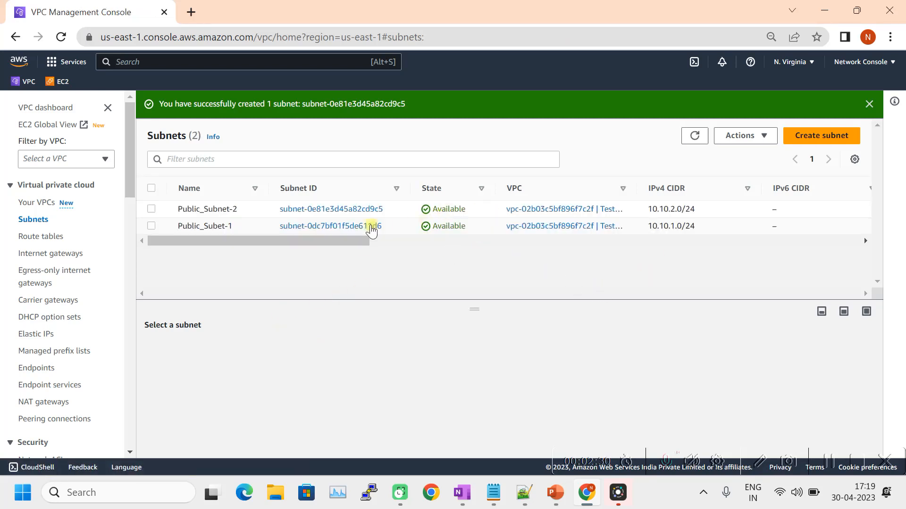
- Open the routes of Test_VPC's main route table for editing
{"action": "left_click_drag", "start_coordinate": [354, 242], "coordinate": [470, 236]}
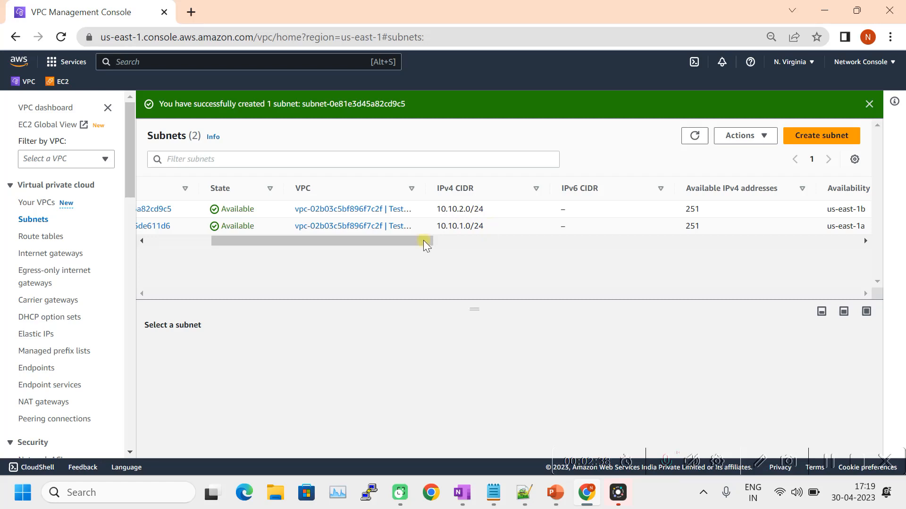
{"action": "left_click_drag", "start_coordinate": [406, 242], "coordinate": [484, 237]}
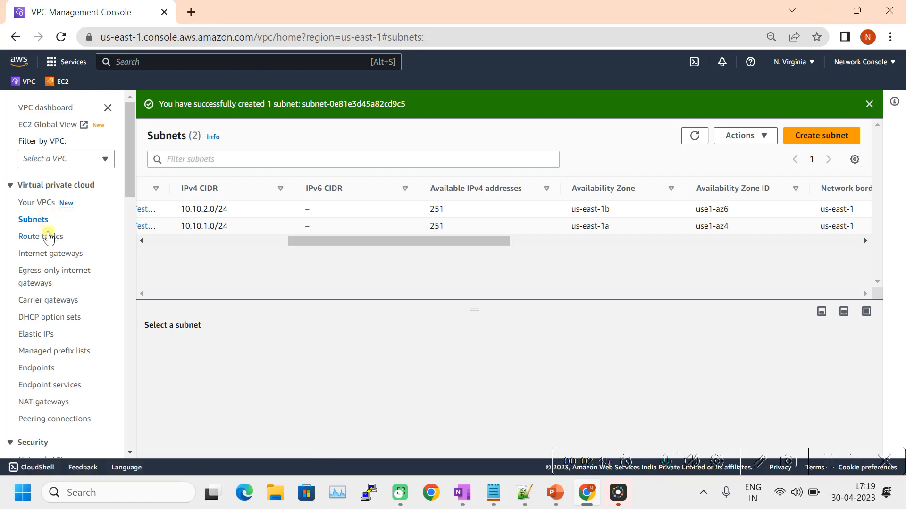
{"action": "left_click", "coordinate": [32, 238]}
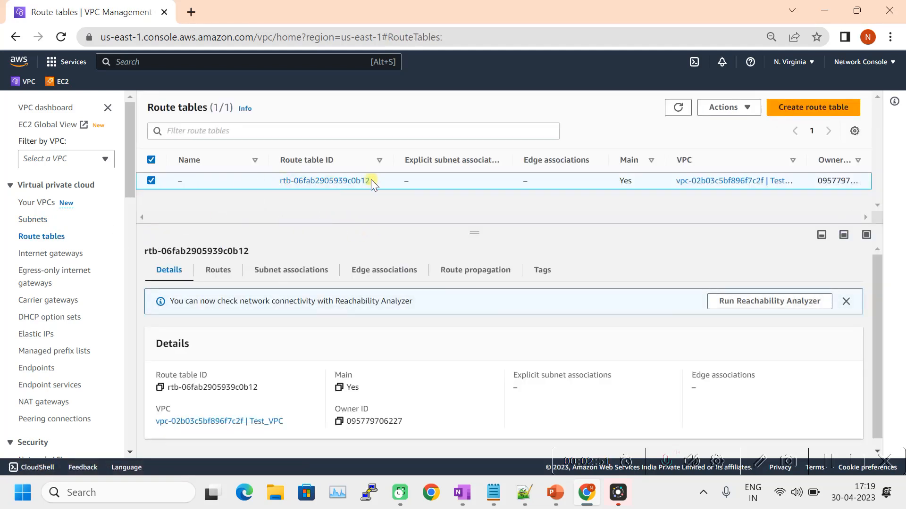
{"action": "left_click_drag", "start_coordinate": [803, 162], "coordinate": [816, 162]}
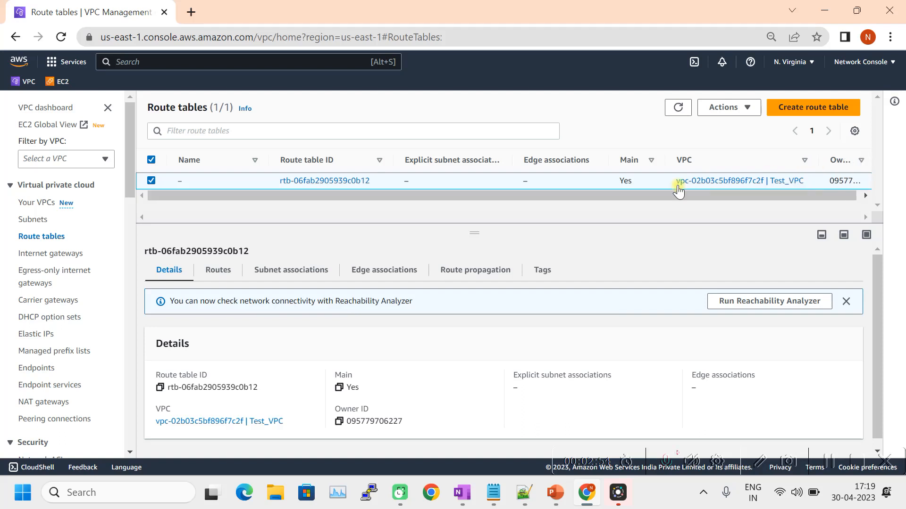
{"action": "left_click", "coordinate": [221, 271]}
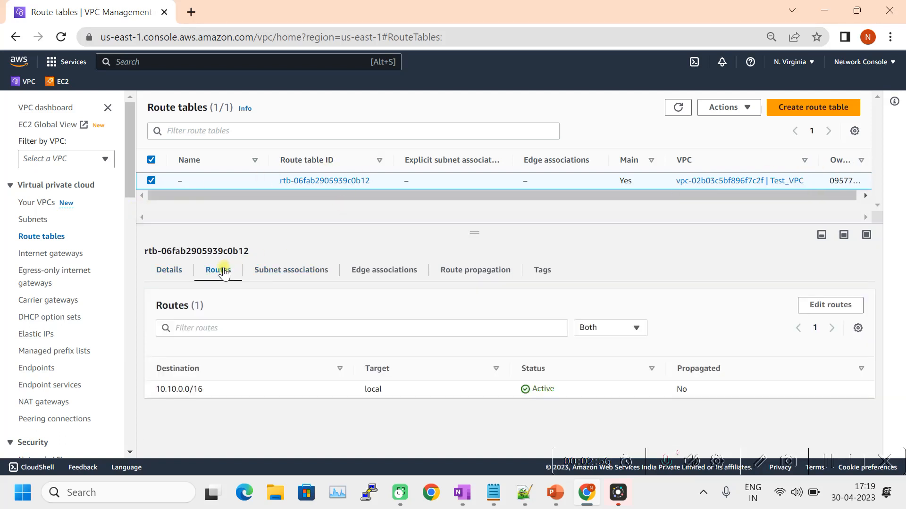
{"action": "left_click", "coordinate": [828, 305]}
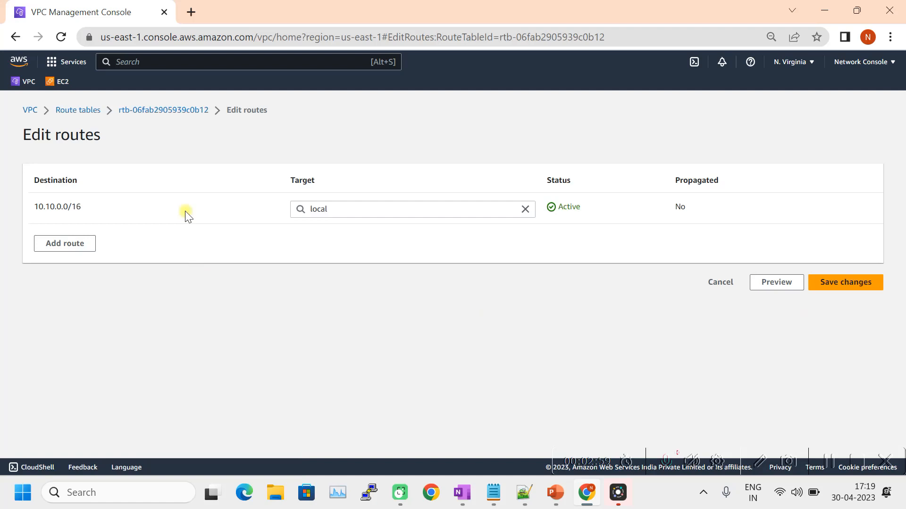
- Add a route with destination 0.0.0.0/0 and the internet gateway IGW as target, and save the route changes
{"action": "left_click", "coordinate": [53, 243]}
{"action": "left_click", "coordinate": [64, 241]}
{"action": "left_click", "coordinate": [70, 258]}
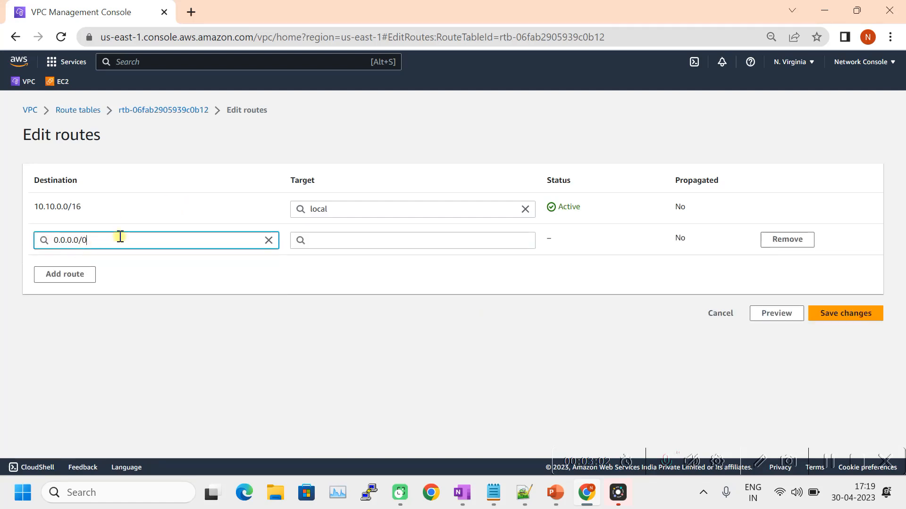
{"action": "left_click", "coordinate": [331, 237]}
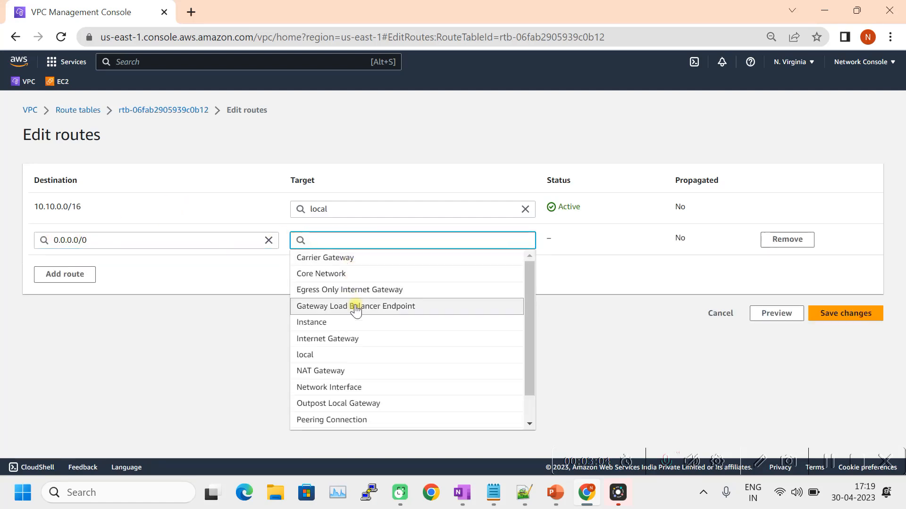
{"action": "left_click", "coordinate": [339, 338]}
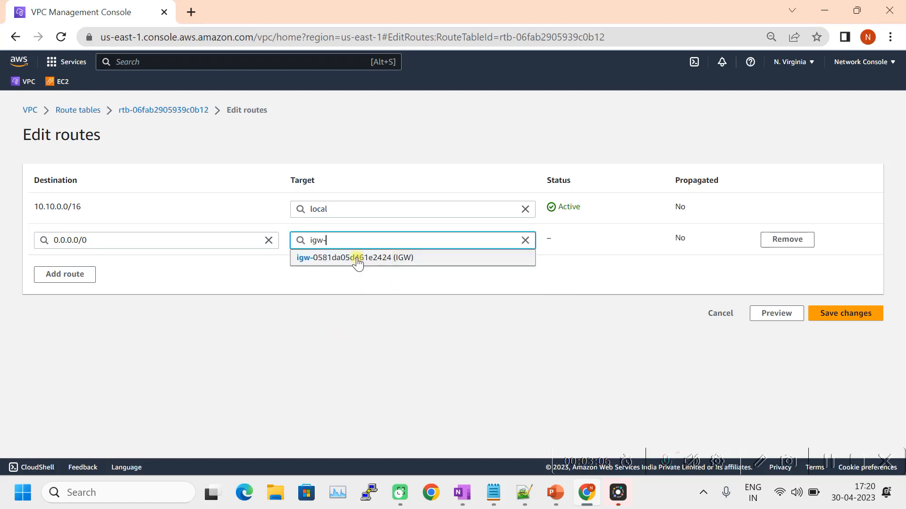
{"action": "left_click", "coordinate": [358, 260]}
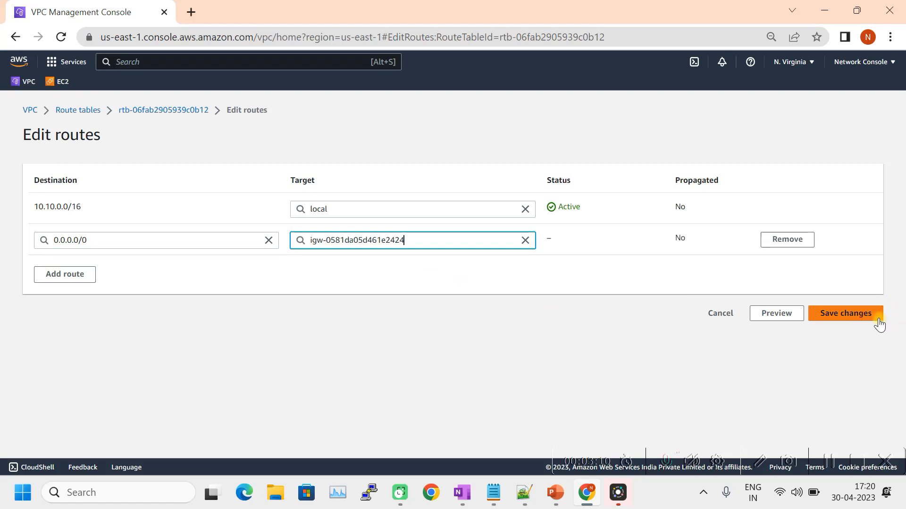
{"action": "left_click", "coordinate": [858, 314]}
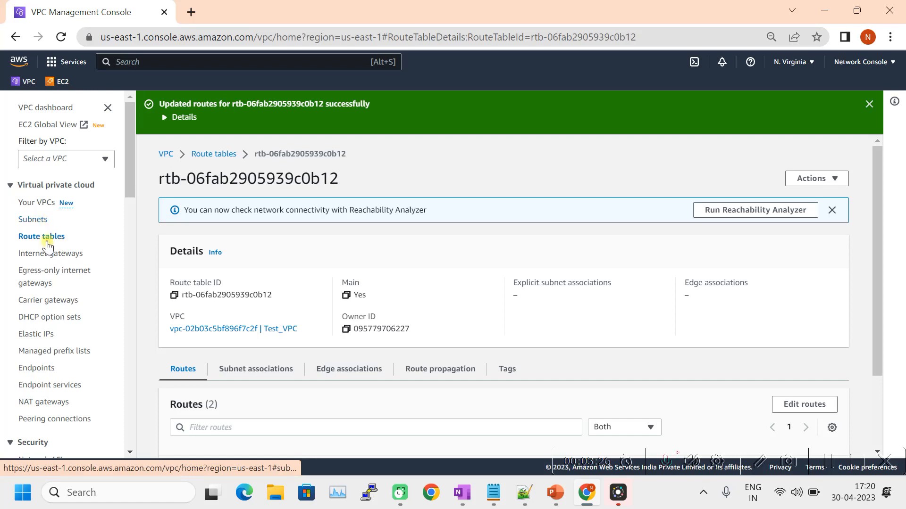
- Switch to EC2 and start a new launch template named ALB_AG_Template
{"action": "left_click", "coordinate": [165, 154]}
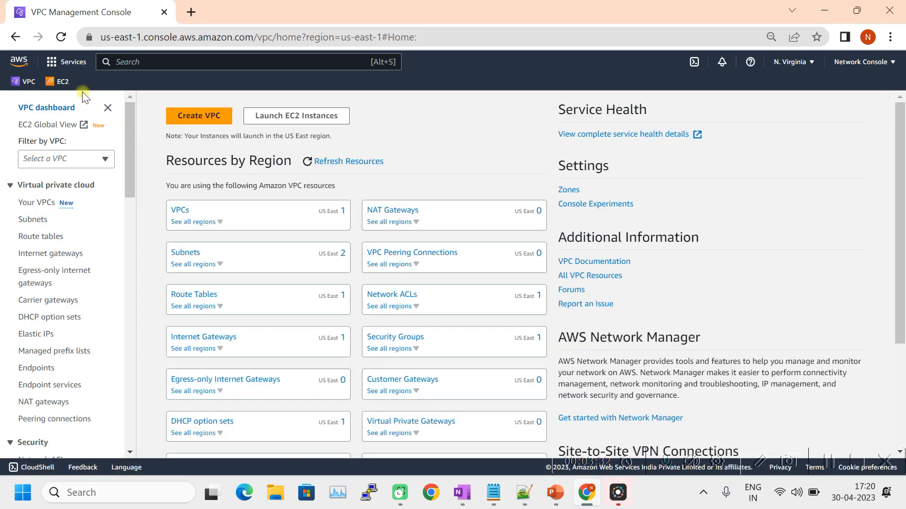
{"action": "left_click", "coordinate": [64, 85]}
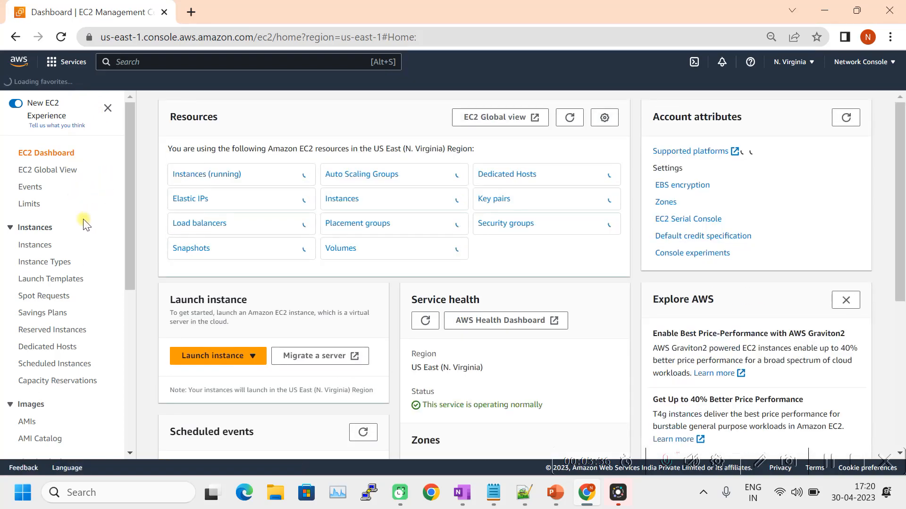
{"action": "left_click", "coordinate": [54, 279]}
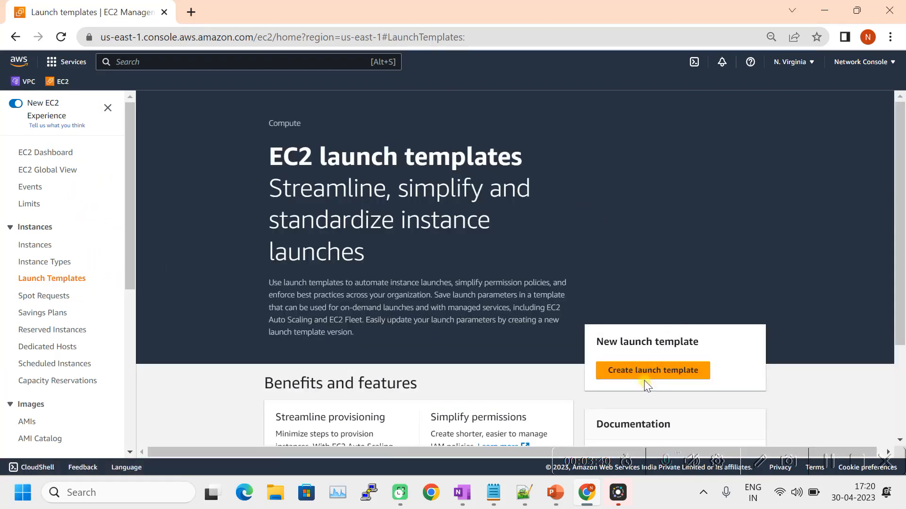
{"action": "left_click", "coordinate": [644, 372]}
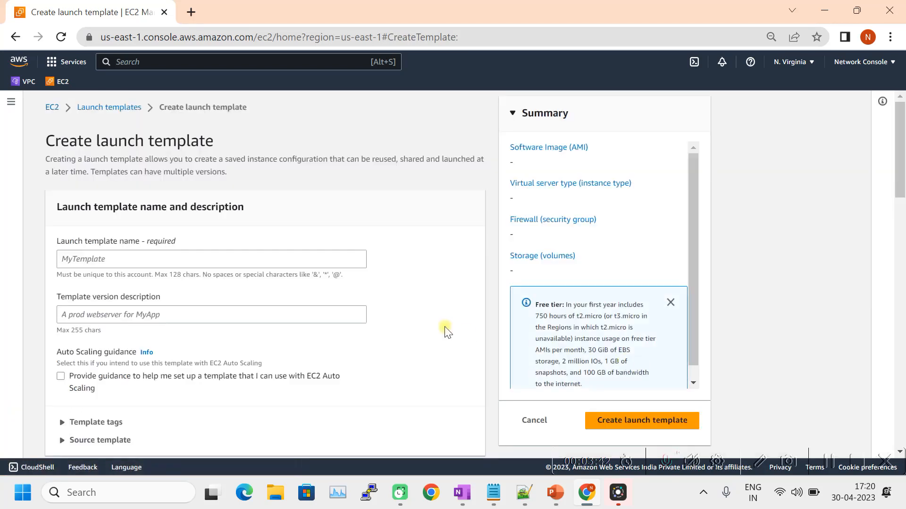
{"action": "left_click", "coordinate": [90, 259]}
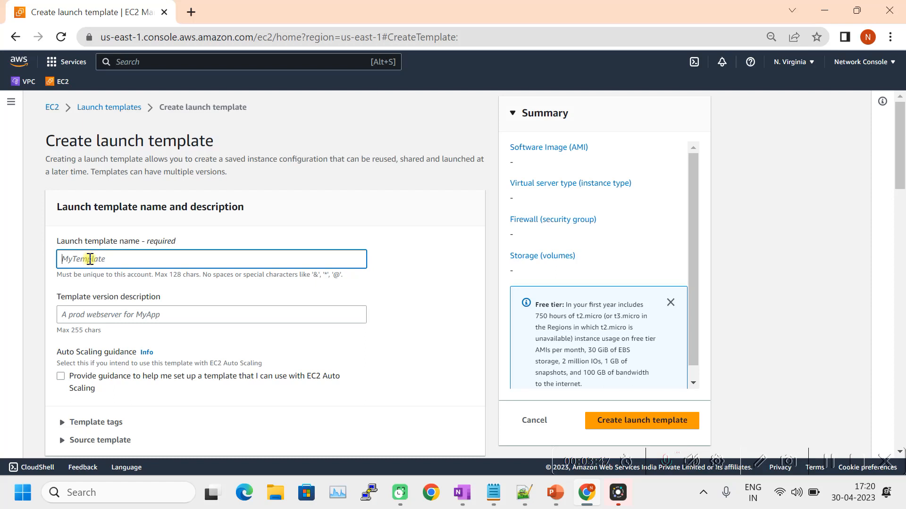
{"action": "type", "text": "ALB_AG_Template"}
- Set the template version description to Test_Version-1
{"action": "left_click", "coordinate": [125, 317]}
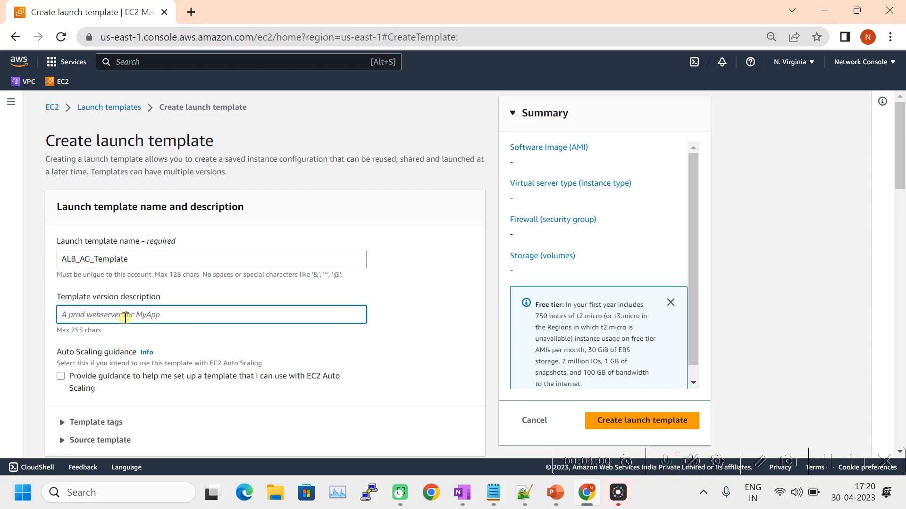
{"action": "type", "text": "Versi"}
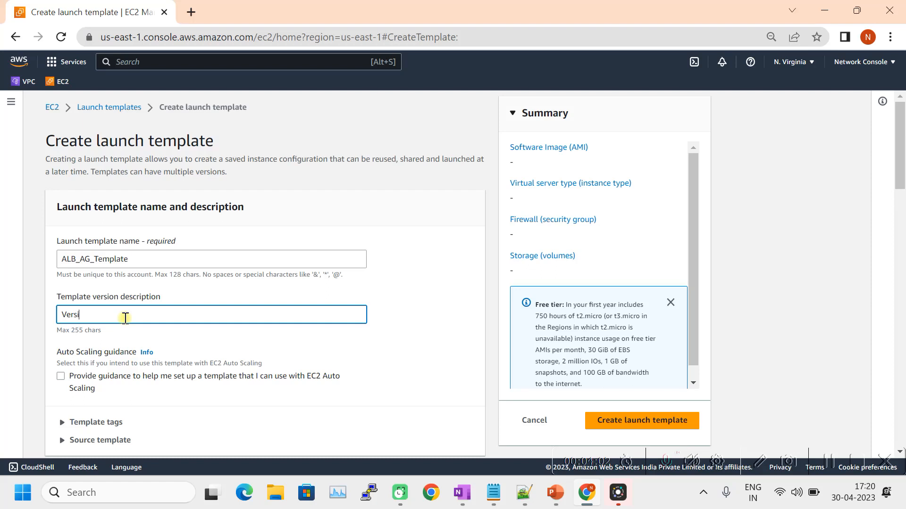
{"action": "key", "text": "BackSpace"}
{"action": "key", "text": "BackSpace"}
{"action": "key", "text": "BackSpace"}
{"action": "key", "text": "BackSpace"}
{"action": "key", "text": "BackSpace"}
{"action": "key", "text": "BackSpace"}
{"action": "key", "text": "BackSpace"}
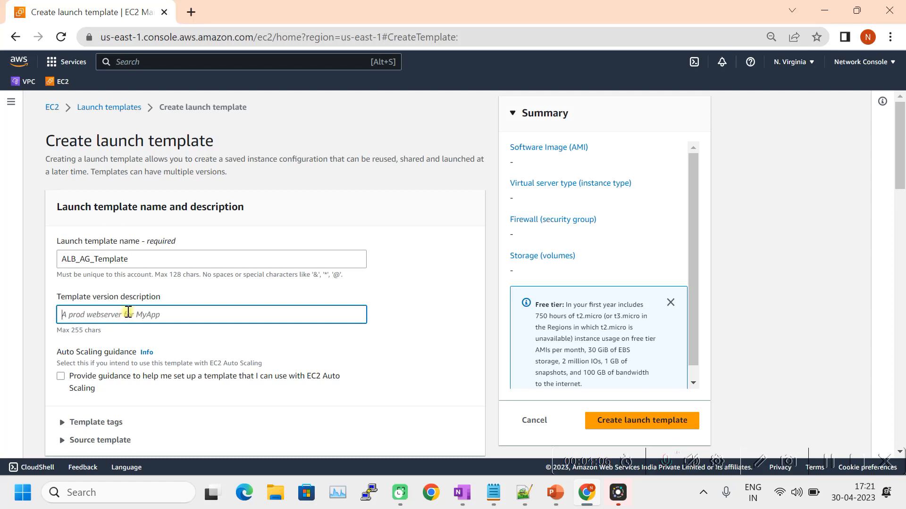
{"action": "type", "text": "TE"}
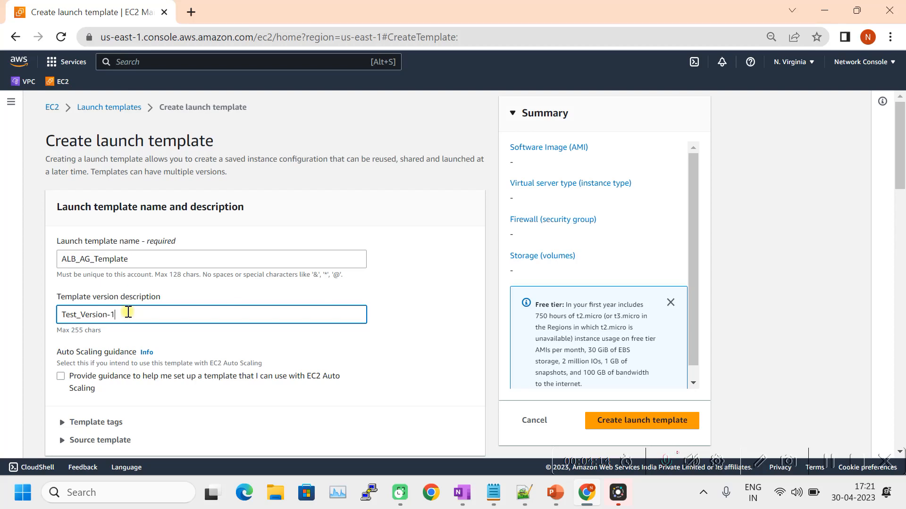
- Choose the 64-bit (x86) Amazon Linux 2 AMI (HVM) - Kernel 5.10, SSD Volume Type as the template's machine image
{"action": "scroll", "coordinate": [115, 340], "scroll_direction": "down", "scroll_amount": 3}
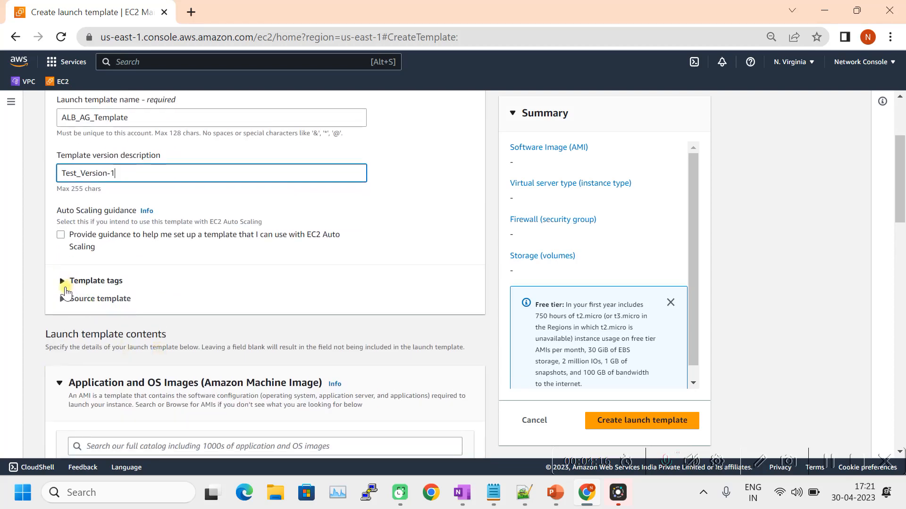
{"action": "scroll", "coordinate": [92, 316], "scroll_direction": "down", "scroll_amount": 3}
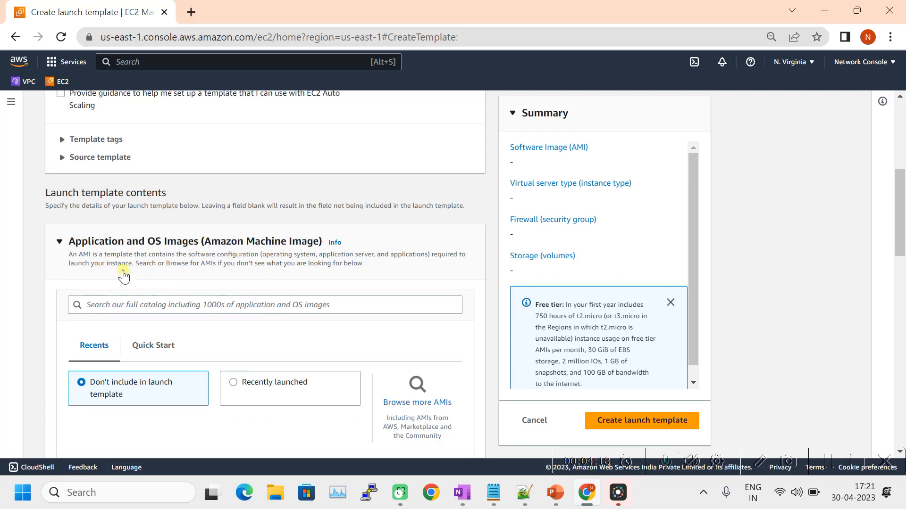
{"action": "scroll", "coordinate": [127, 282], "scroll_direction": "down", "scroll_amount": 1}
{"action": "scroll", "coordinate": [188, 278], "scroll_direction": "down", "scroll_amount": 1}
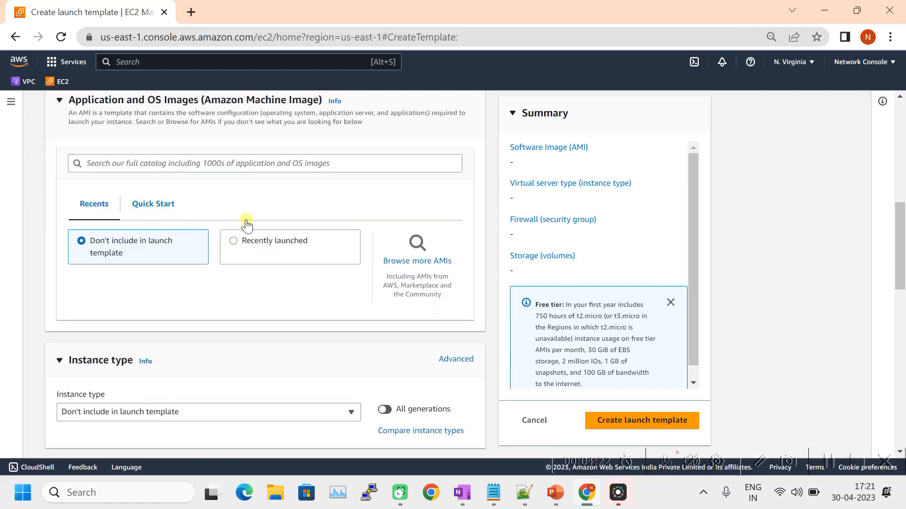
{"action": "left_click", "coordinate": [181, 206]}
{"action": "left_click", "coordinate": [174, 275]}
{"action": "scroll", "coordinate": [330, 335], "scroll_direction": "down", "scroll_amount": 1}
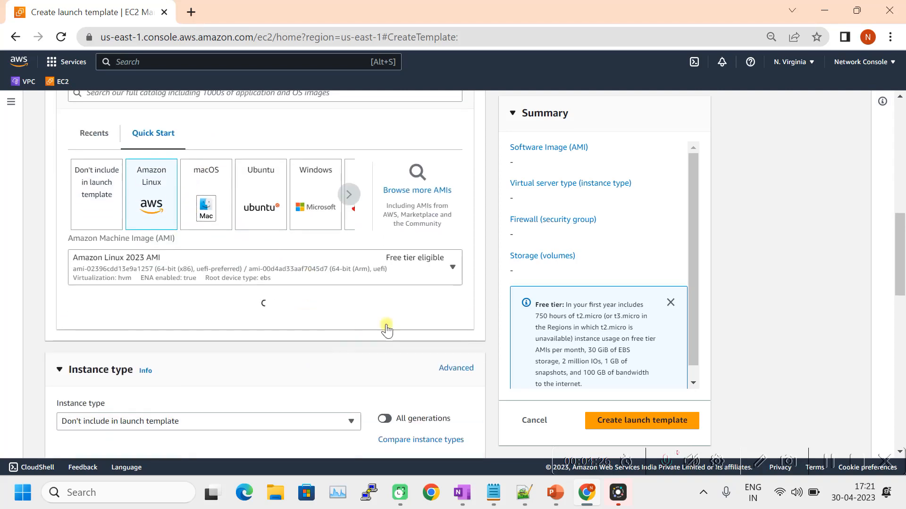
{"action": "left_click", "coordinate": [417, 190]}
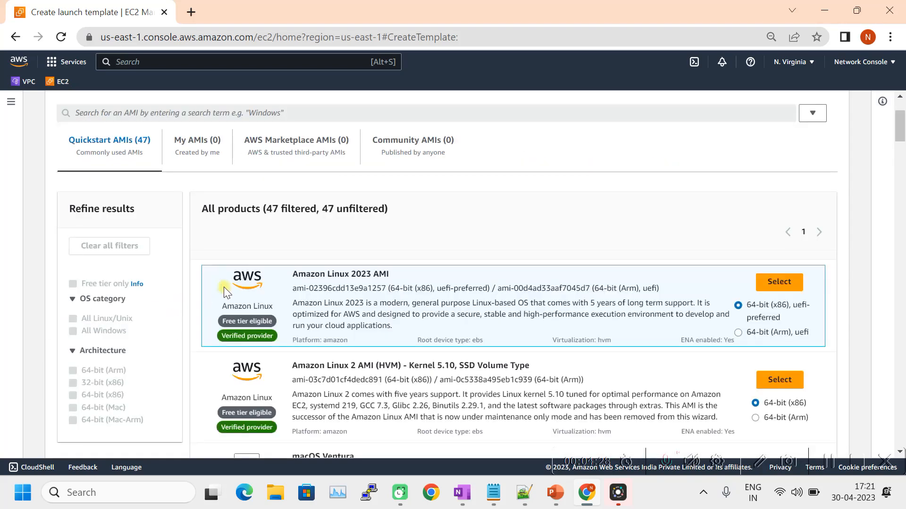
{"action": "scroll", "coordinate": [477, 368], "scroll_direction": "down", "scroll_amount": 1}
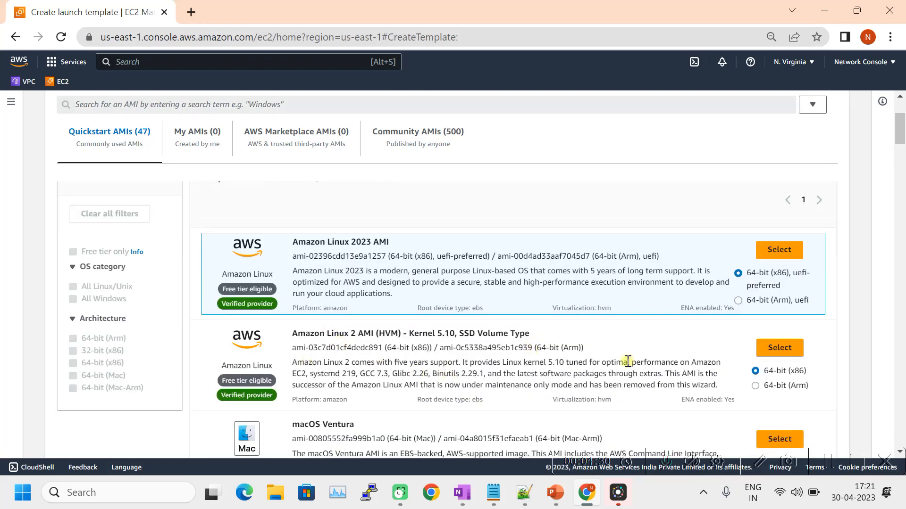
{"action": "left_click", "coordinate": [781, 349]}
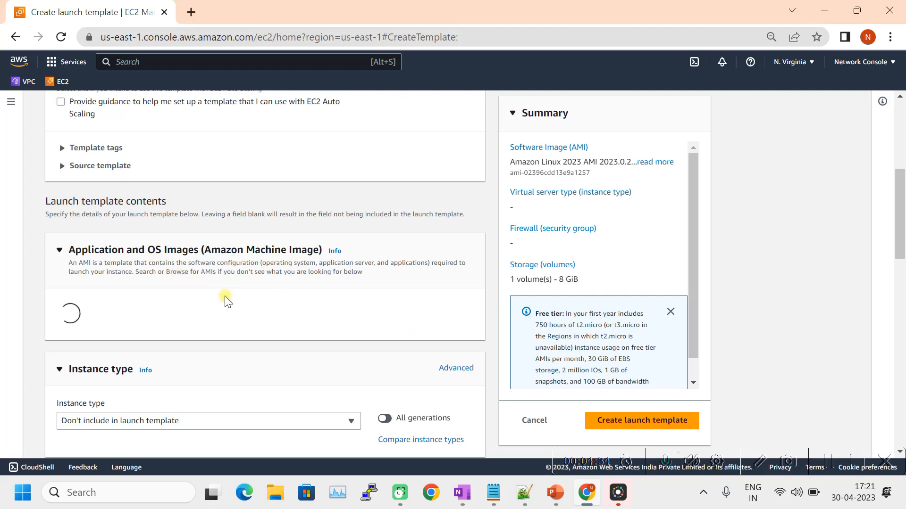
- Set the launch template's instance type to t2.micro
{"action": "scroll", "coordinate": [226, 300], "scroll_direction": "down", "scroll_amount": 8}
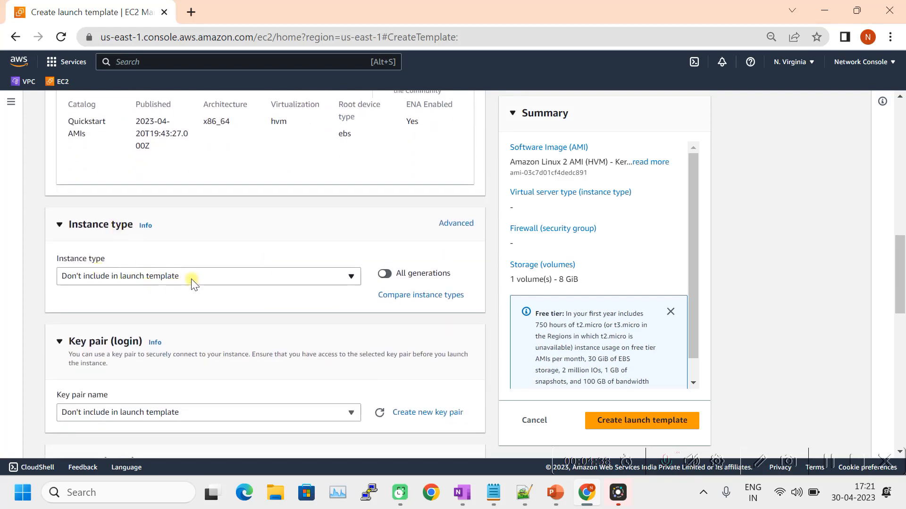
{"action": "left_click", "coordinate": [357, 279]}
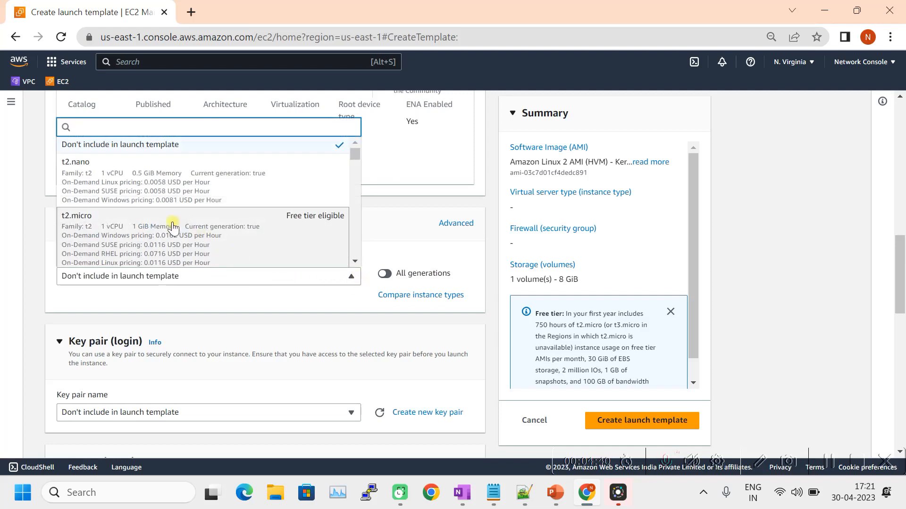
{"action": "left_click", "coordinate": [130, 243]}
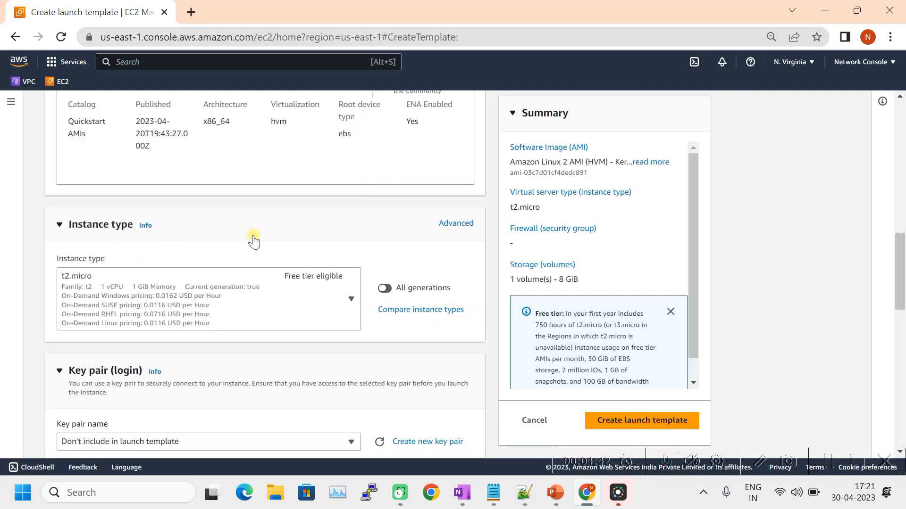
- Create a new RSA key pair named My_Key_30042023 in .pem format for the launch template
{"action": "scroll", "coordinate": [368, 316], "scroll_direction": "down", "scroll_amount": 2}
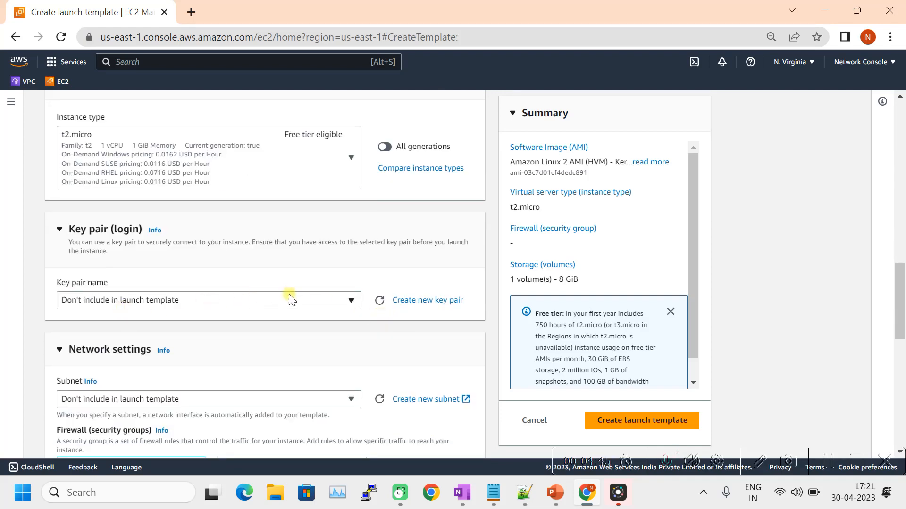
{"action": "left_click", "coordinate": [292, 302]}
{"action": "left_click", "coordinate": [309, 277]}
{"action": "left_click", "coordinate": [423, 302]}
{"action": "left_click", "coordinate": [342, 242]}
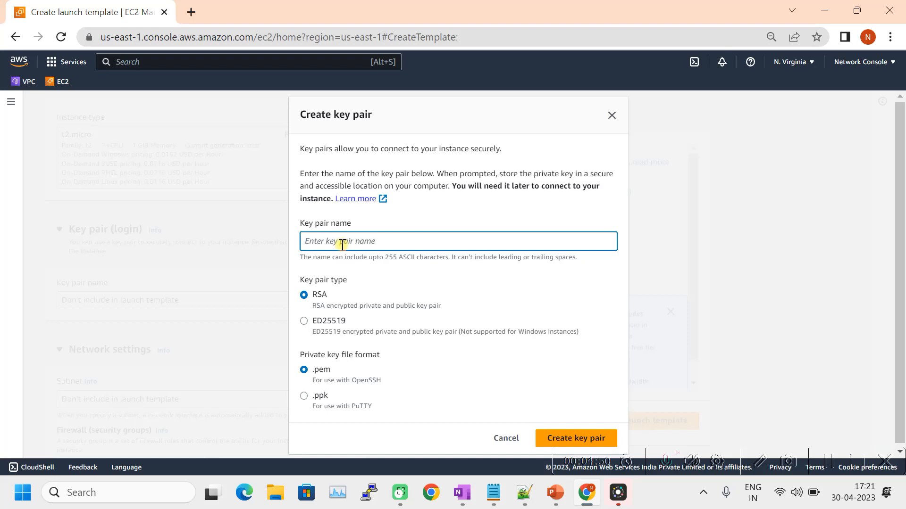
{"action": "type", "text": "My_Key_"}
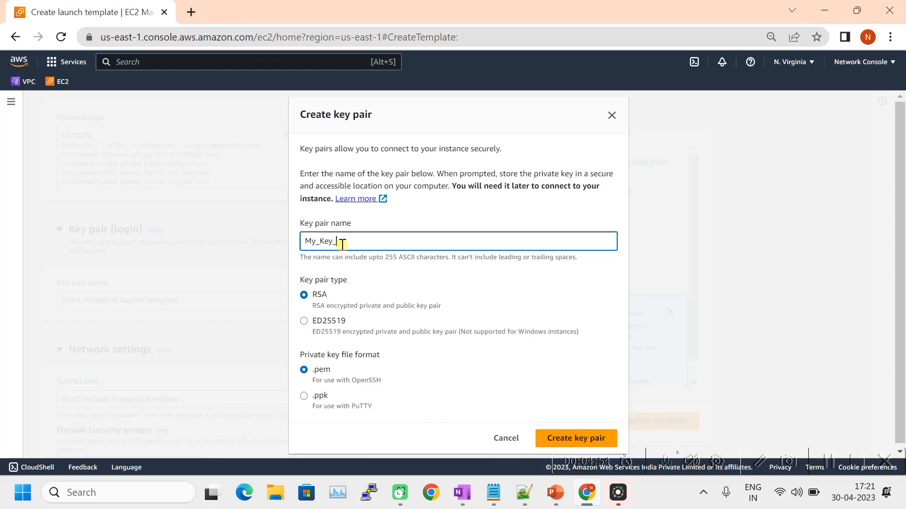
{"action": "type", "text": "3p"}
{"action": "type", "text": "04"}
{"action": "type", "text": "201"}
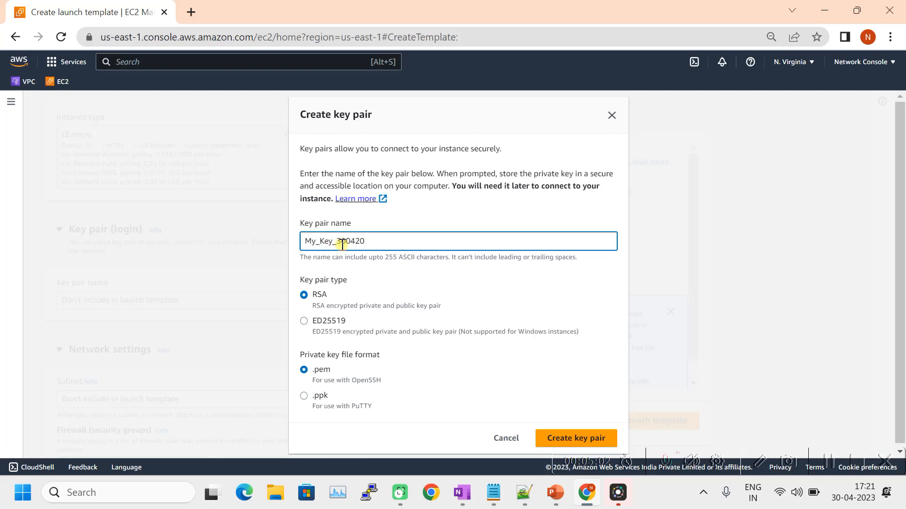
{"action": "left_click", "coordinate": [587, 440]}
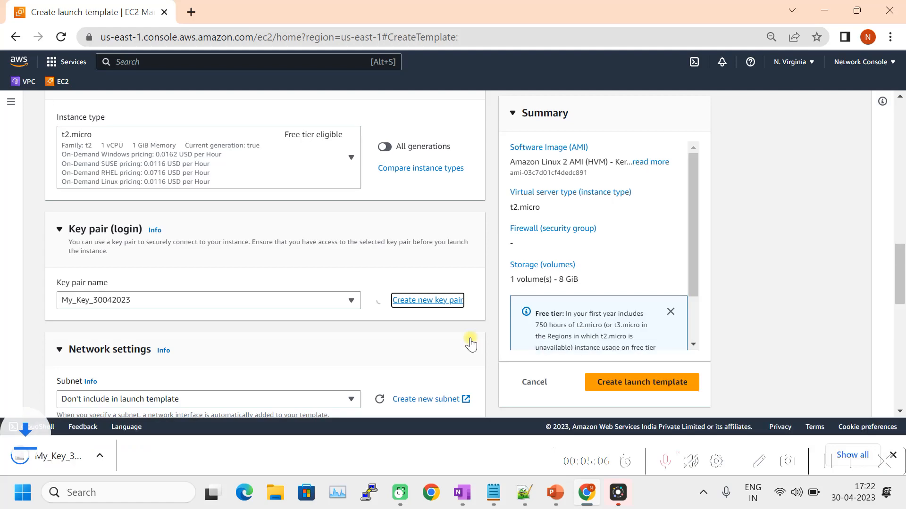
- Review the available subnets and the template's instance type, key pair and network settings
{"action": "scroll", "coordinate": [188, 348], "scroll_direction": "down", "scroll_amount": 3}
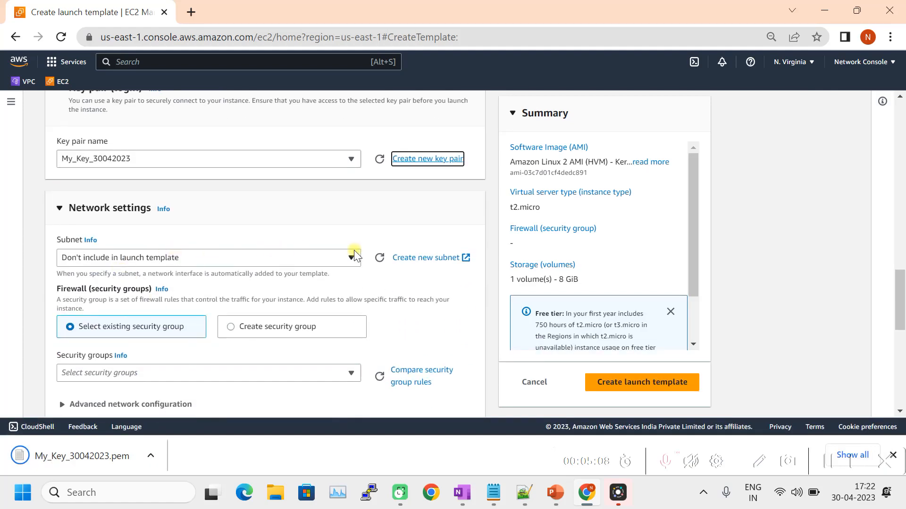
{"action": "left_click", "coordinate": [329, 262]}
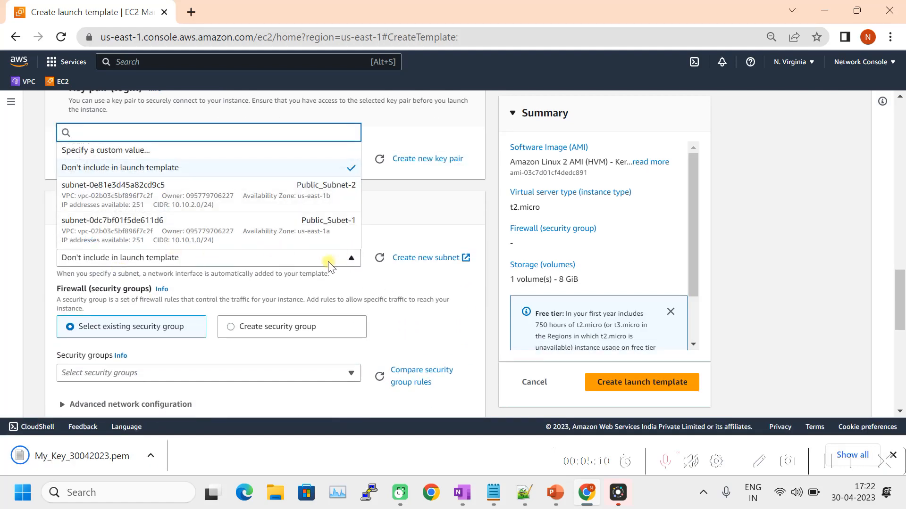
{"action": "left_click", "coordinate": [421, 224]}
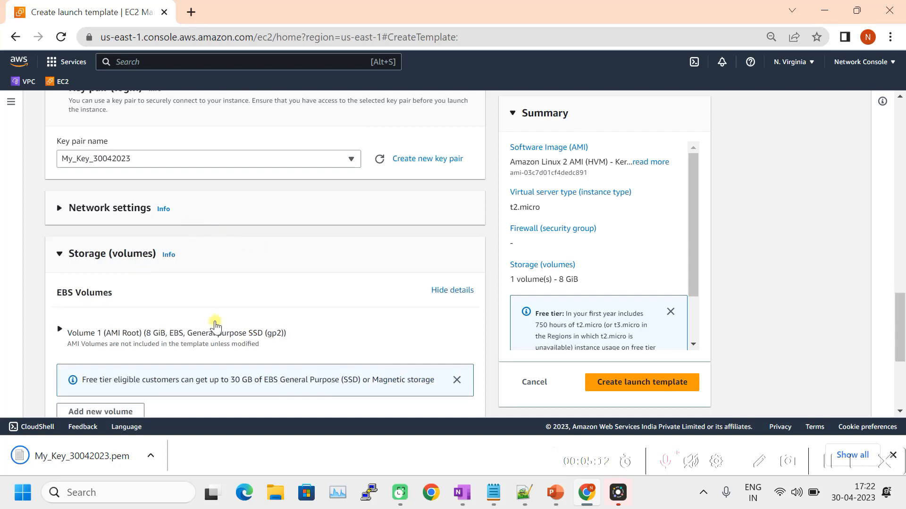
{"action": "left_click", "coordinate": [63, 209]}
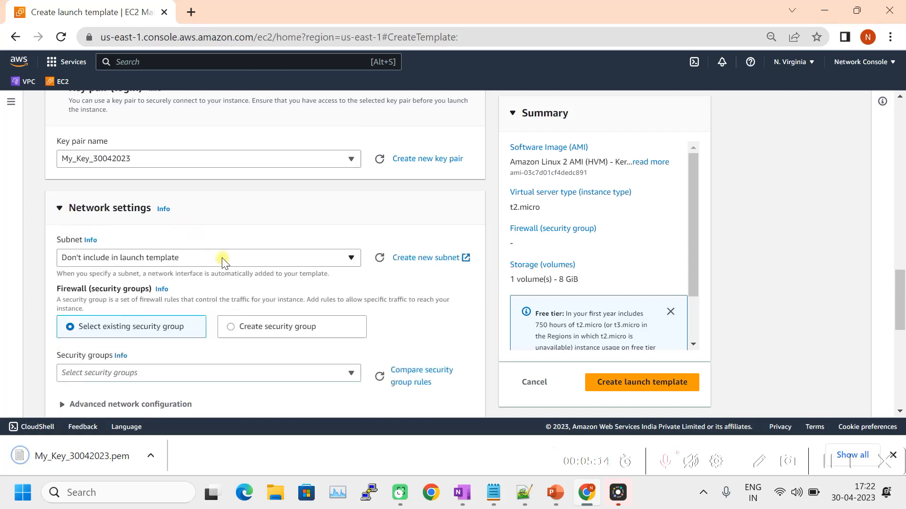
{"action": "scroll", "coordinate": [339, 288], "scroll_direction": "down", "scroll_amount": 3}
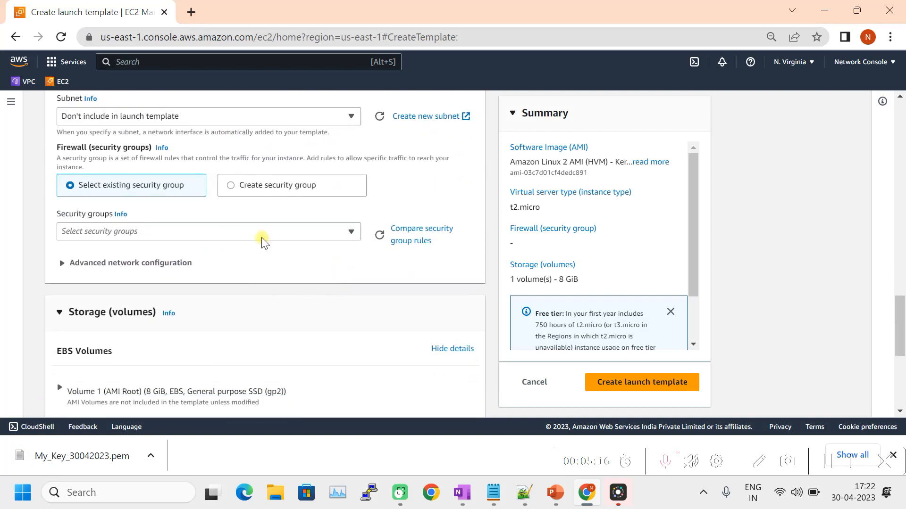
{"action": "scroll", "coordinate": [368, 243], "scroll_direction": "up", "scroll_amount": 1}
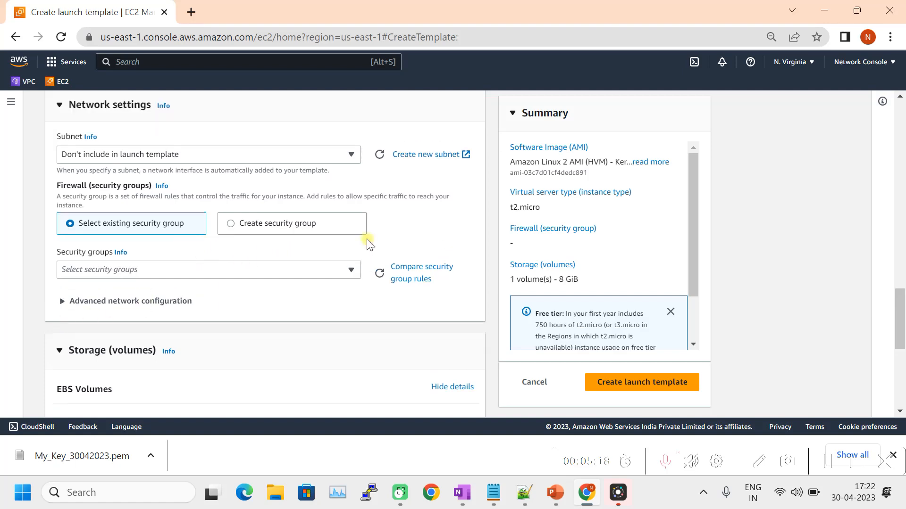
{"action": "scroll", "coordinate": [285, 261], "scroll_direction": "up", "scroll_amount": 3}
{"action": "scroll", "coordinate": [348, 267], "scroll_direction": "up", "scroll_amount": 3}
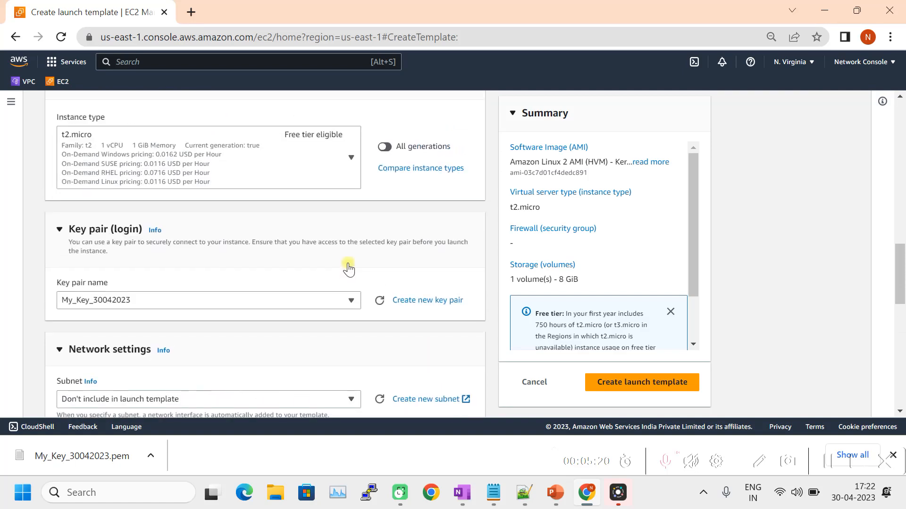
{"action": "scroll", "coordinate": [347, 269], "scroll_direction": "up", "scroll_amount": 2}
{"action": "scroll", "coordinate": [453, 258], "scroll_direction": "down", "scroll_amount": 3}
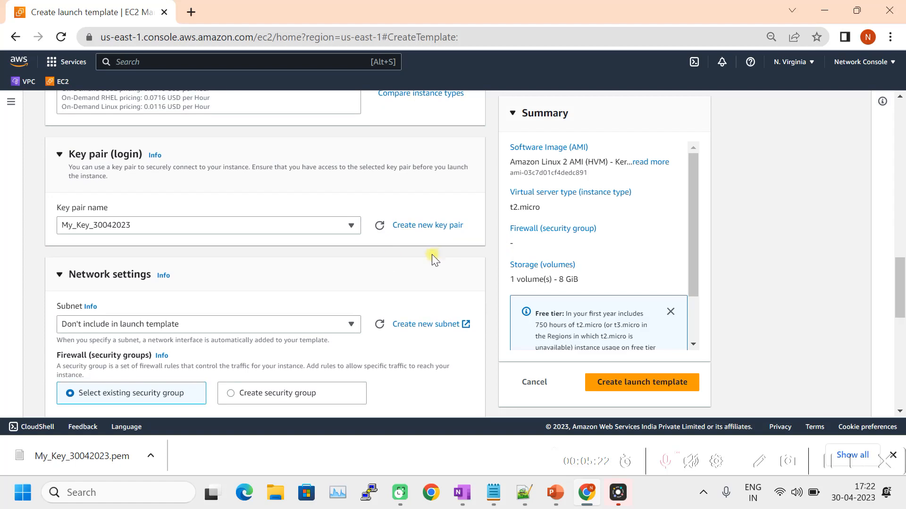
- Add a network interface in the template's advanced network configuration and enable auto-assign public IP for it
{"action": "scroll", "coordinate": [431, 254], "scroll_direction": "down", "scroll_amount": 3}
{"action": "left_click", "coordinate": [60, 335]}
{"action": "scroll", "coordinate": [211, 327], "scroll_direction": "down", "scroll_amount": 5}
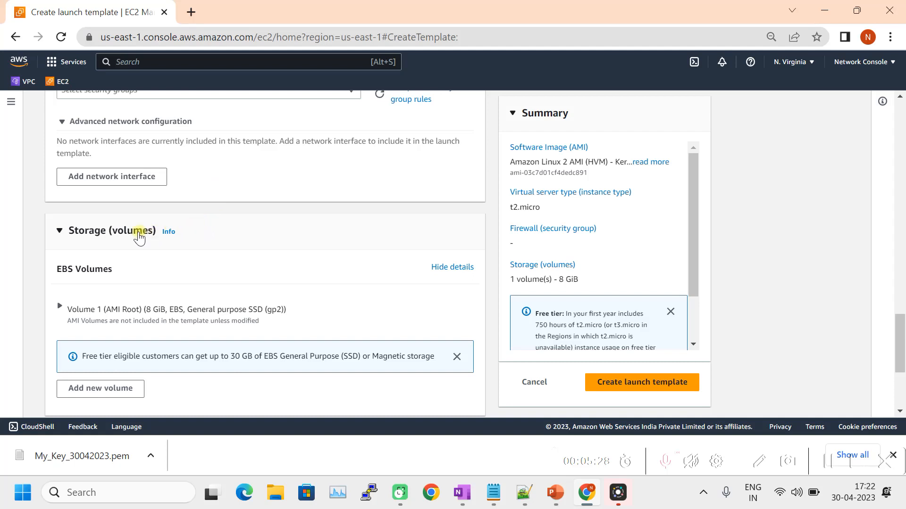
{"action": "scroll", "coordinate": [139, 239], "scroll_direction": "up", "scroll_amount": 2}
{"action": "left_click", "coordinate": [126, 243]}
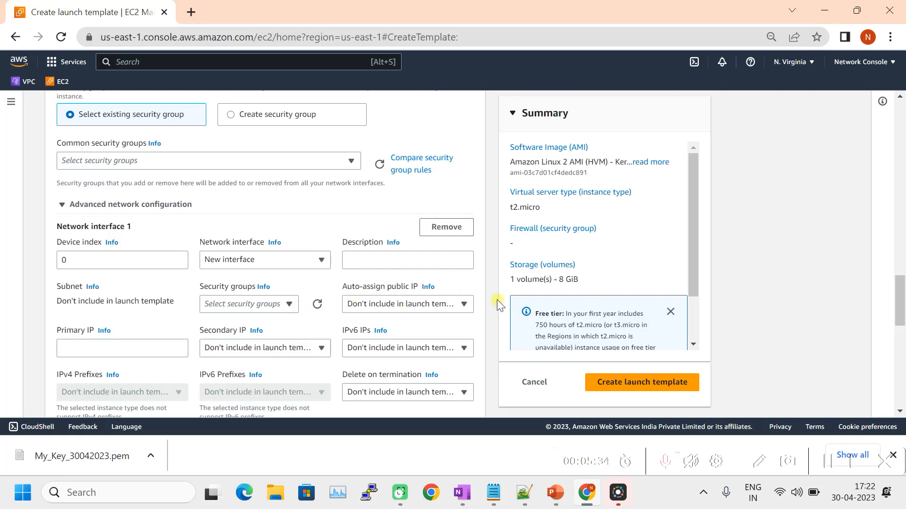
{"action": "left_click", "coordinate": [450, 307]}
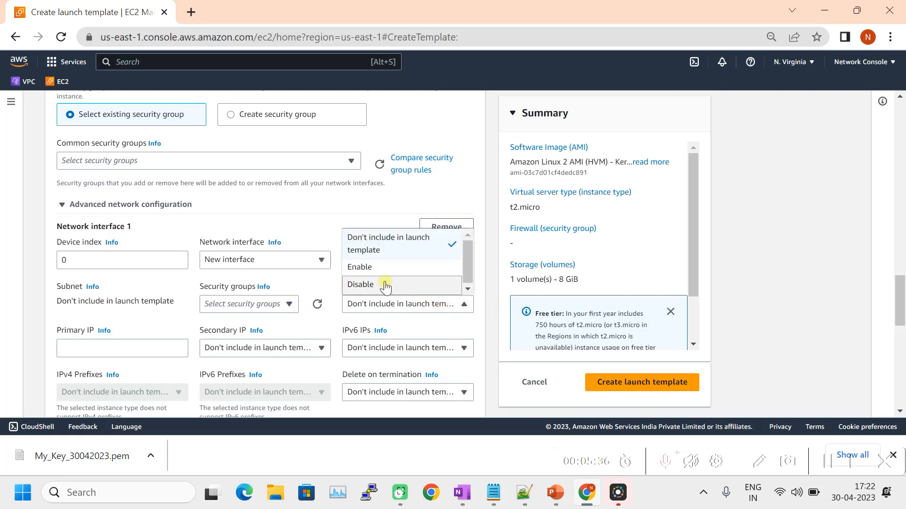
{"action": "left_click", "coordinate": [380, 268]}
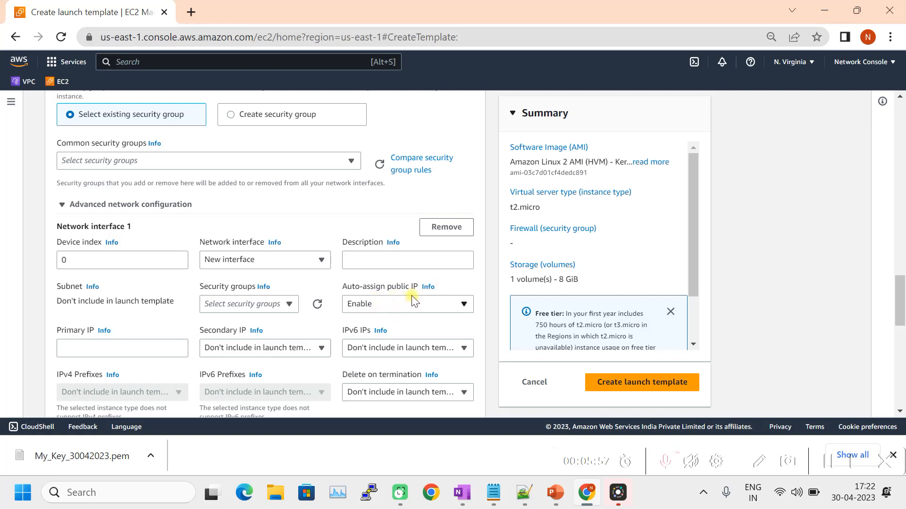
- Choose to create a new security group for the launch template and name it NSG_HTTP_HTTPS_SSH
{"action": "scroll", "coordinate": [417, 307], "scroll_direction": "down", "scroll_amount": 3}
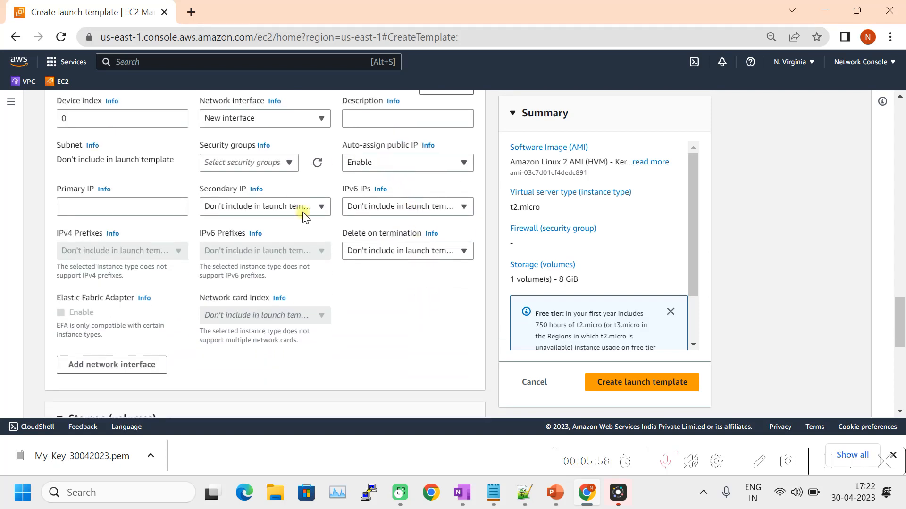
{"action": "scroll", "coordinate": [278, 262], "scroll_direction": "down", "scroll_amount": 3}
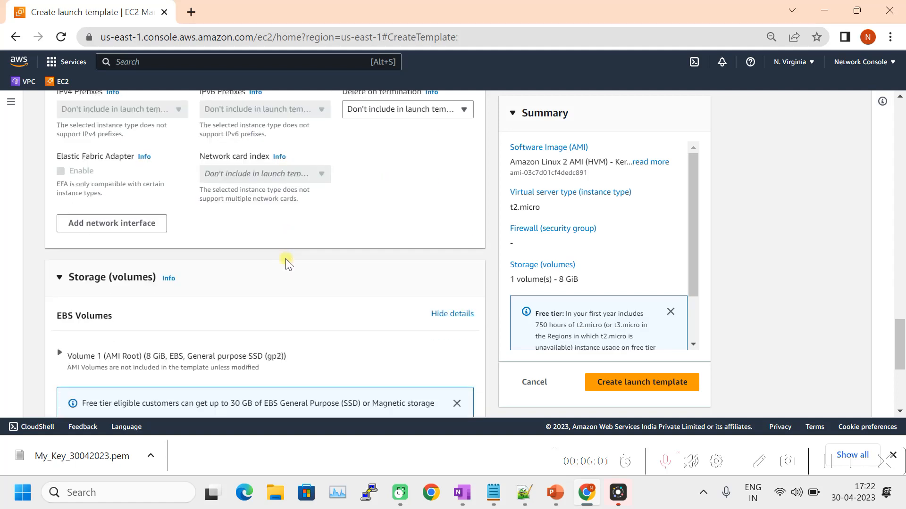
{"action": "scroll", "coordinate": [286, 262], "scroll_direction": "down", "scroll_amount": 5}
{"action": "scroll", "coordinate": [297, 263], "scroll_direction": "up", "scroll_amount": 2}
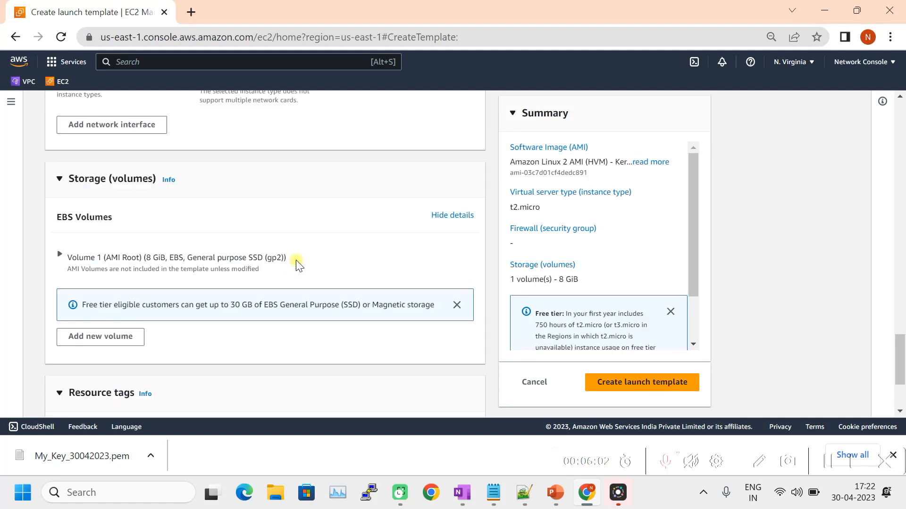
{"action": "scroll", "coordinate": [297, 263], "scroll_direction": "up", "scroll_amount": 15}
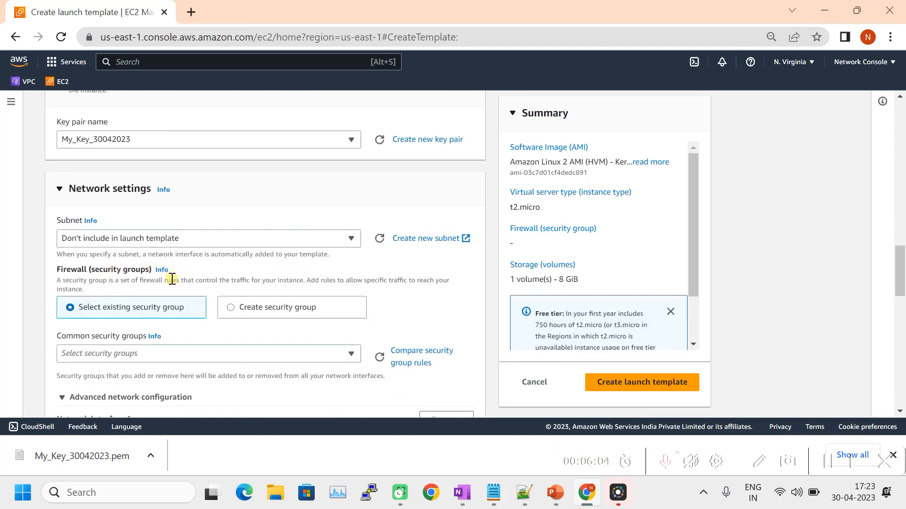
{"action": "left_click", "coordinate": [232, 307]}
{"action": "scroll", "coordinate": [304, 305], "scroll_direction": "down", "scroll_amount": 1}
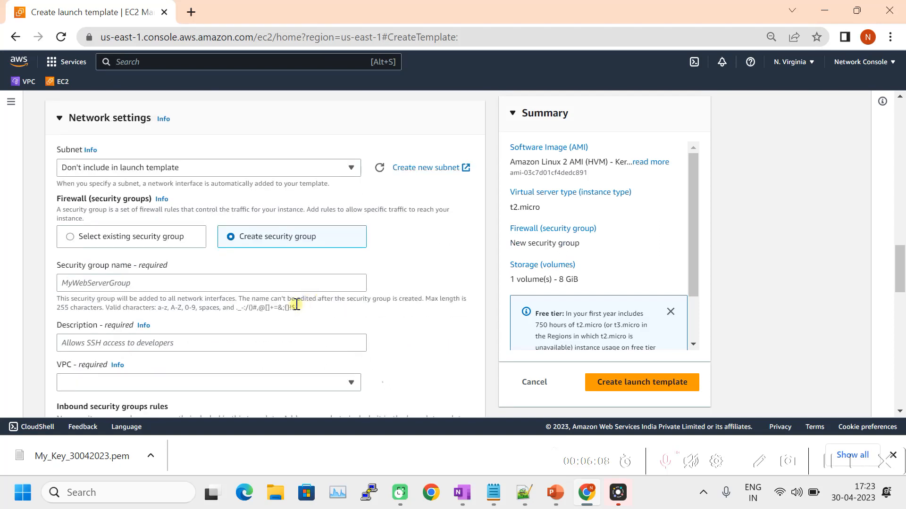
{"action": "left_click", "coordinate": [153, 286]}
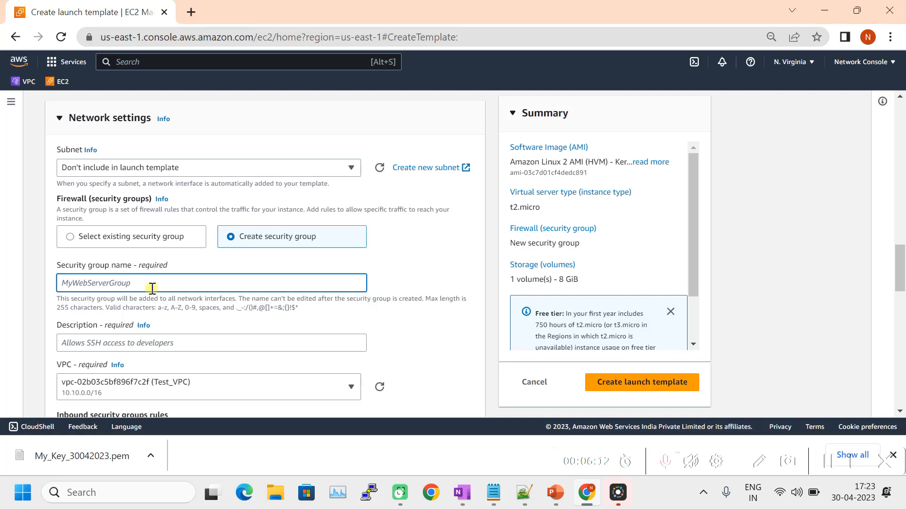
{"action": "type", "text": "NSG"}
- Copy the security group name NSG_HTTP_HTTPS_SSH into the security group's description
{"action": "scroll", "coordinate": [142, 297], "scroll_direction": "down", "scroll_amount": 3}
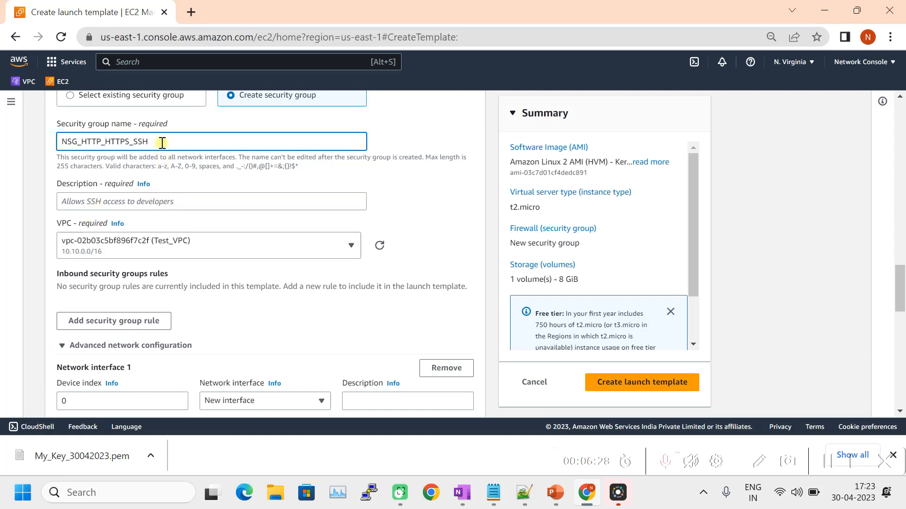
{"action": "left_click_drag", "start_coordinate": [162, 143], "coordinate": [47, 153]}
{"action": "key", "text": "ctrl+c"}
{"action": "left_click", "coordinate": [99, 203]}
{"action": "key", "text": "ctrl+v"}
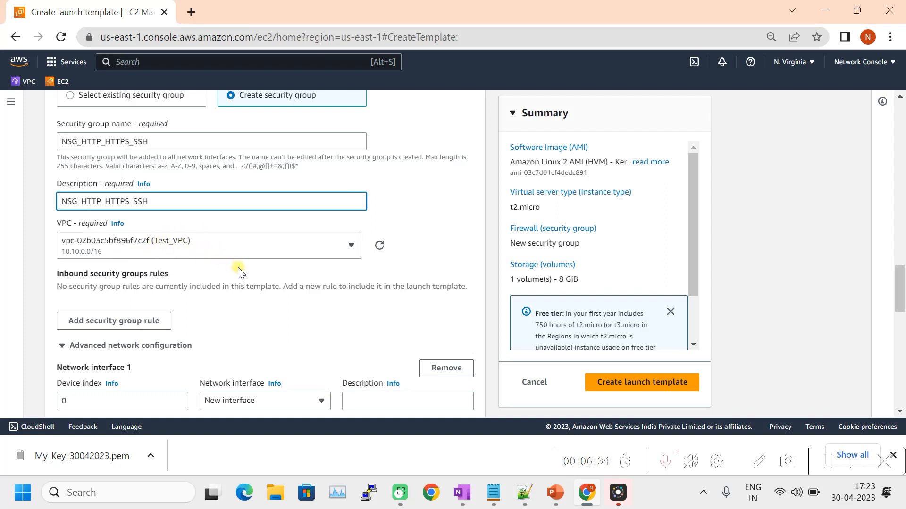
- Add an inbound security group rule of type HTTP with the source type Anywhere
{"action": "scroll", "coordinate": [212, 253], "scroll_direction": "down", "scroll_amount": 1}
{"action": "scroll", "coordinate": [194, 231], "scroll_direction": "down", "scroll_amount": 1}
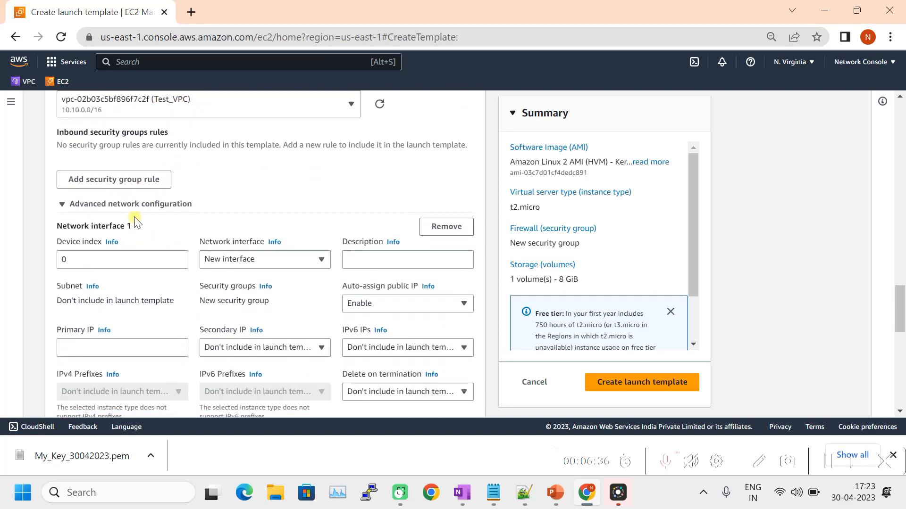
{"action": "left_click", "coordinate": [128, 184]}
{"action": "left_click", "coordinate": [149, 194]}
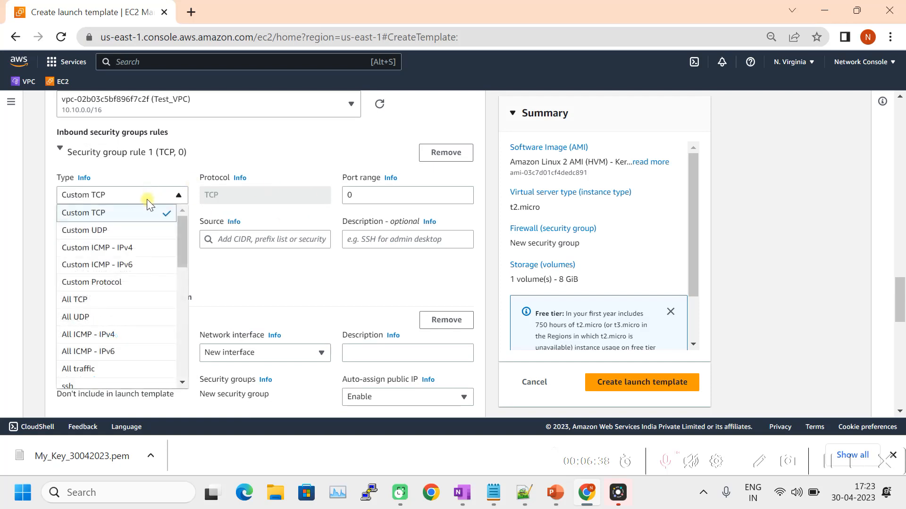
{"action": "scroll", "coordinate": [101, 311], "scroll_direction": "down", "scroll_amount": 3}
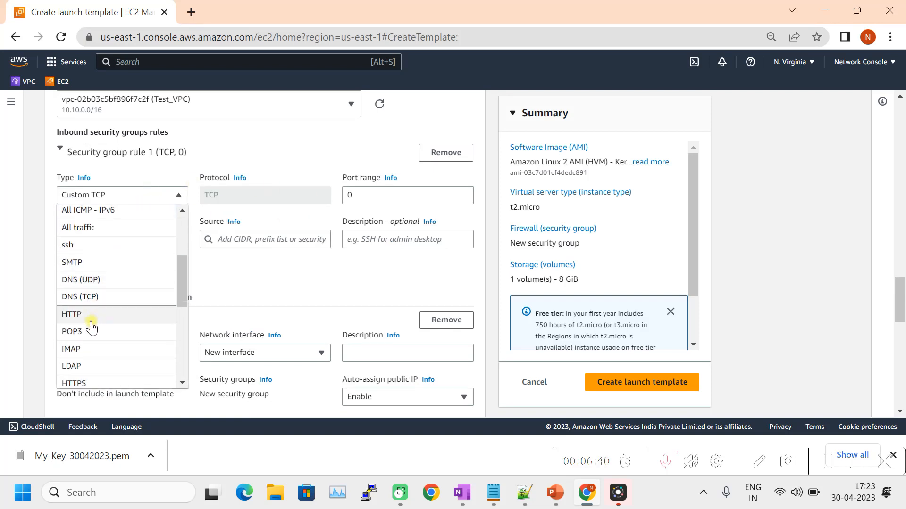
{"action": "left_click", "coordinate": [91, 324]}
{"action": "left_click", "coordinate": [133, 243]}
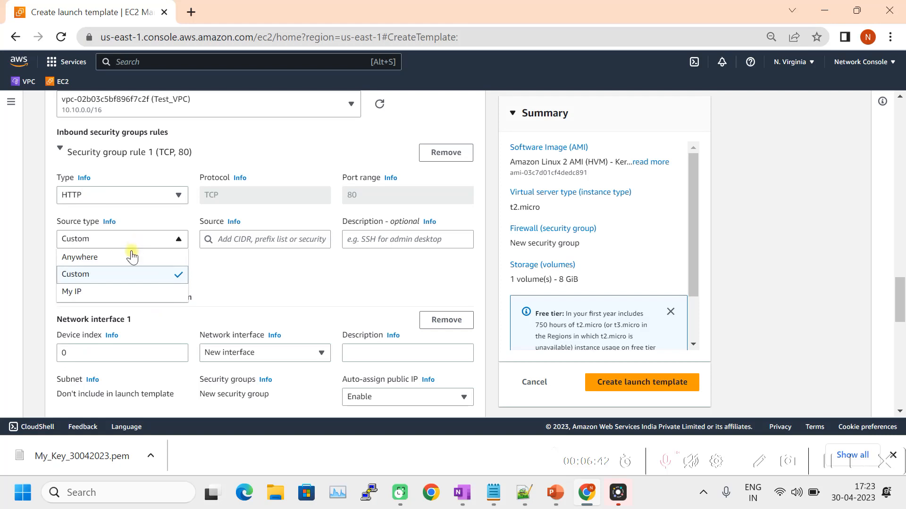
{"action": "left_click", "coordinate": [127, 257]}
- Add a second inbound security group rule of type HTTPS with the source type Anywhere
{"action": "left_click", "coordinate": [147, 350]}
{"action": "scroll", "coordinate": [155, 302], "scroll_direction": "down", "scroll_amount": 2}
{"action": "left_click", "coordinate": [145, 275]}
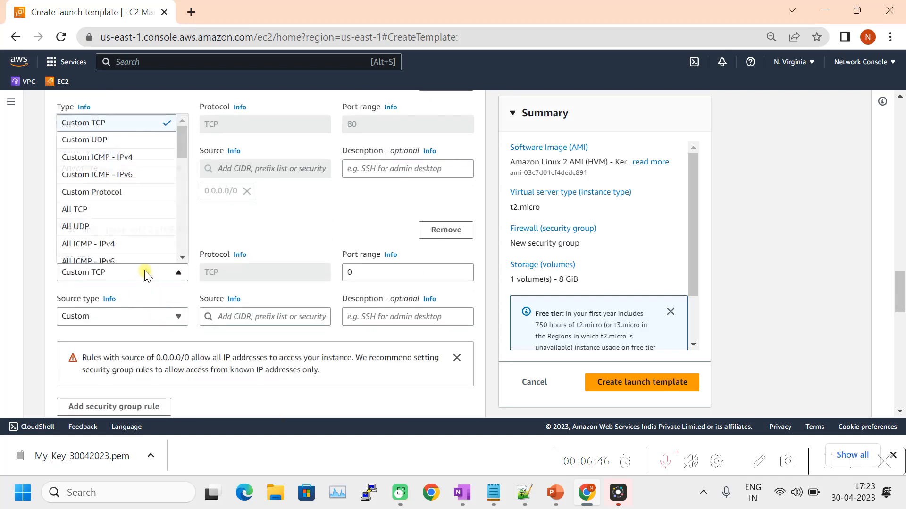
{"action": "scroll", "coordinate": [111, 215], "scroll_direction": "down", "scroll_amount": 3}
{"action": "scroll", "coordinate": [92, 219], "scroll_direction": "down", "scroll_amount": 2}
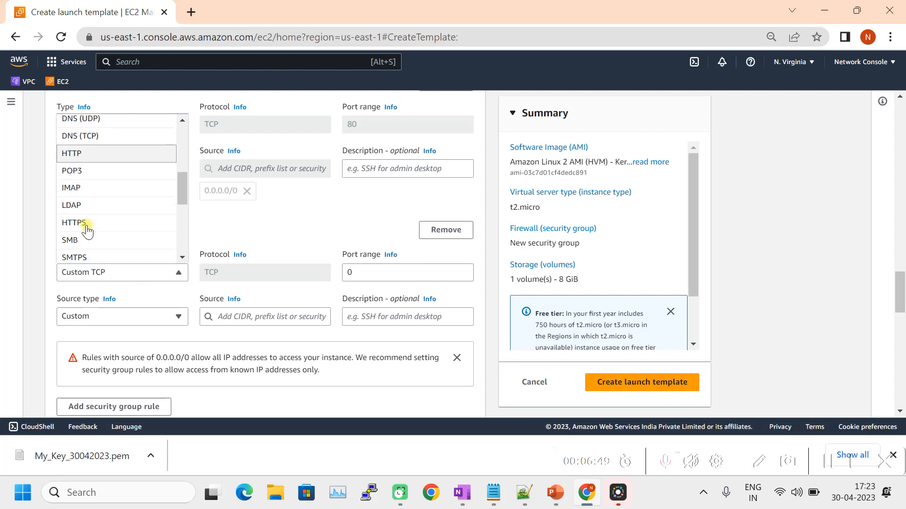
{"action": "left_click", "coordinate": [90, 229]}
{"action": "left_click", "coordinate": [153, 315]}
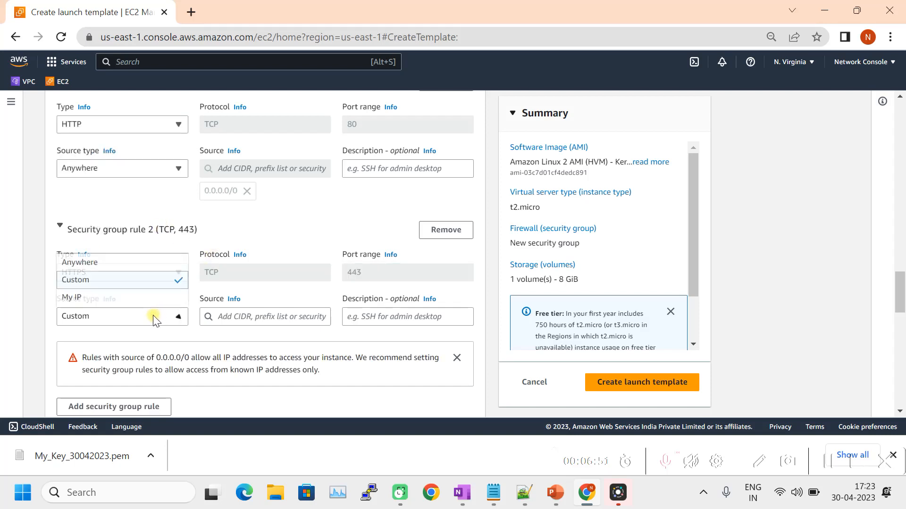
{"action": "left_click", "coordinate": [132, 266]}
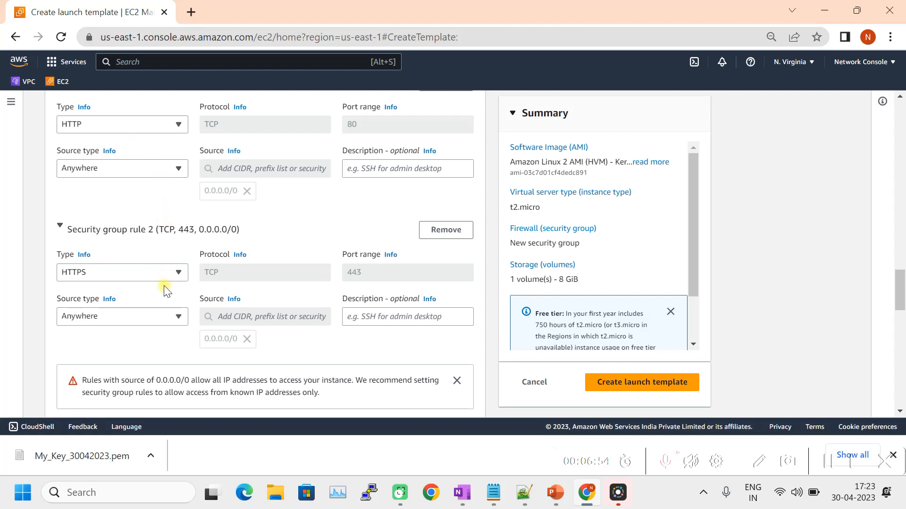
- Add a third inbound security group rule of type ssh with the source type Anywhere
{"action": "scroll", "coordinate": [214, 251], "scroll_direction": "down", "scroll_amount": 3}
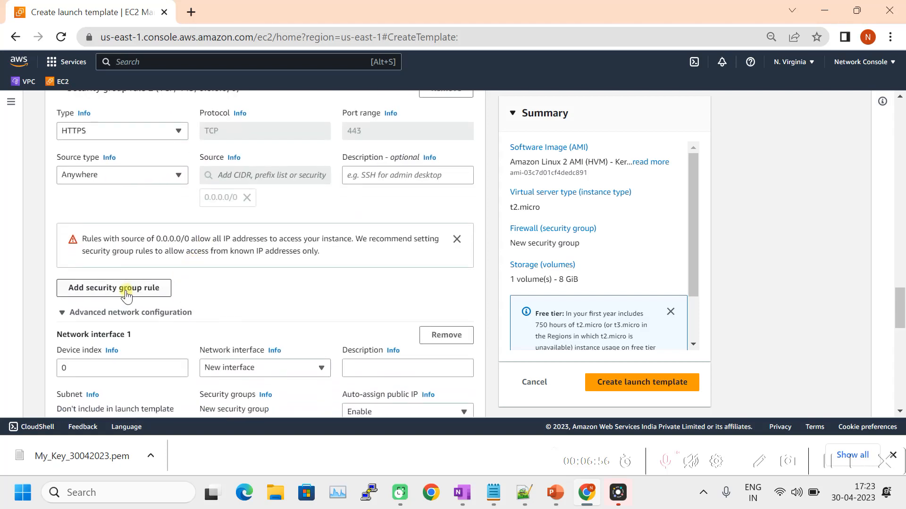
{"action": "left_click", "coordinate": [125, 291]}
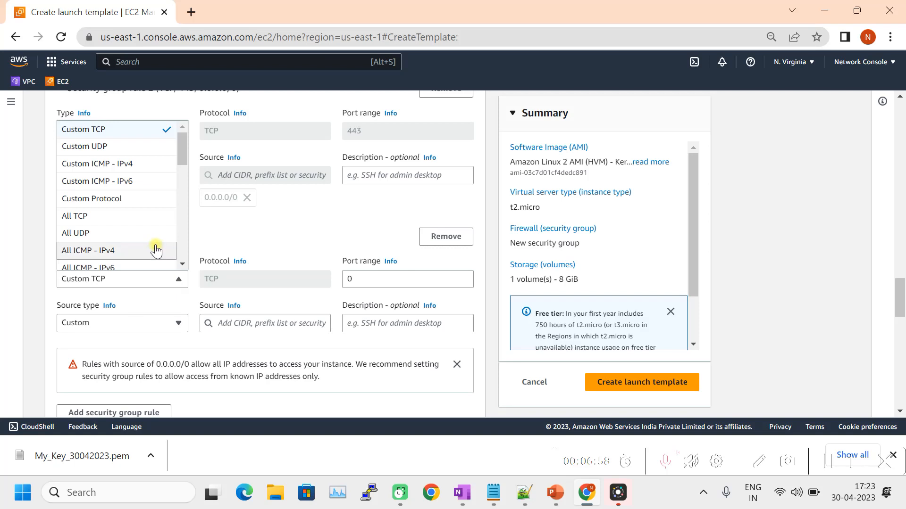
{"action": "scroll", "coordinate": [142, 198], "scroll_direction": "down", "scroll_amount": 3}
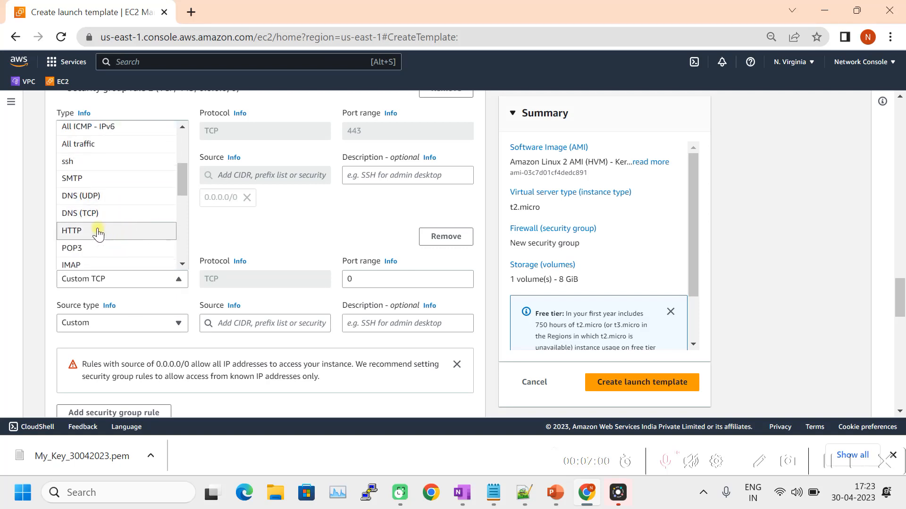
{"action": "scroll", "coordinate": [112, 223], "scroll_direction": "down", "scroll_amount": 2}
{"action": "scroll", "coordinate": [112, 221], "scroll_direction": "down", "scroll_amount": 5}
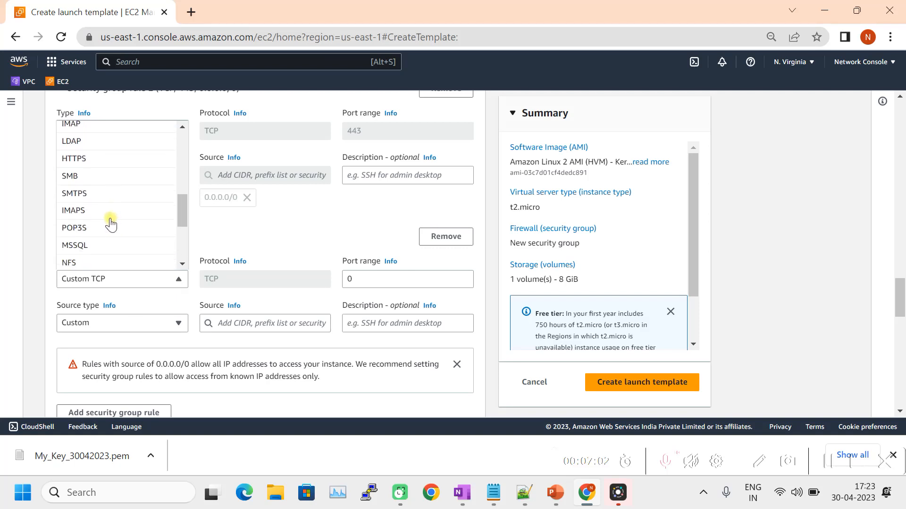
{"action": "scroll", "coordinate": [109, 222], "scroll_direction": "up", "scroll_amount": 8}
{"action": "scroll", "coordinate": [103, 227], "scroll_direction": "up", "scroll_amount": 3}
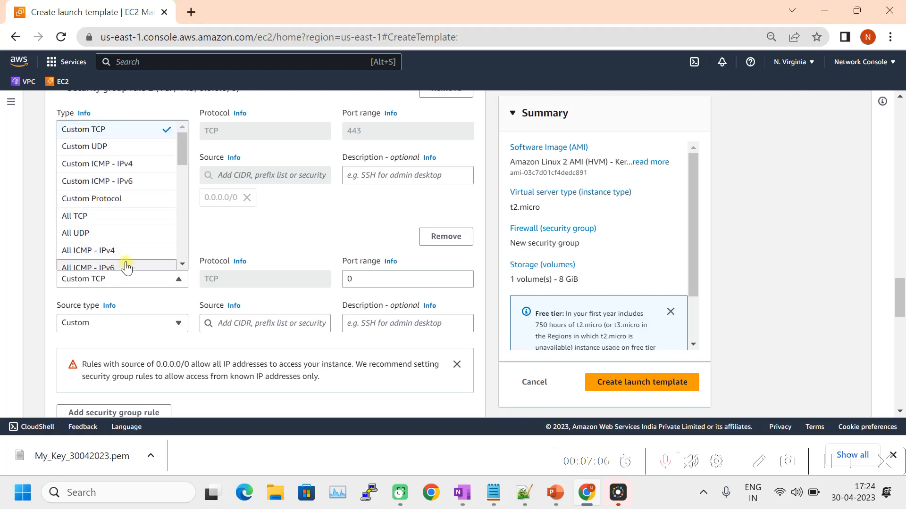
{"action": "scroll", "coordinate": [124, 258], "scroll_direction": "down", "scroll_amount": 2}
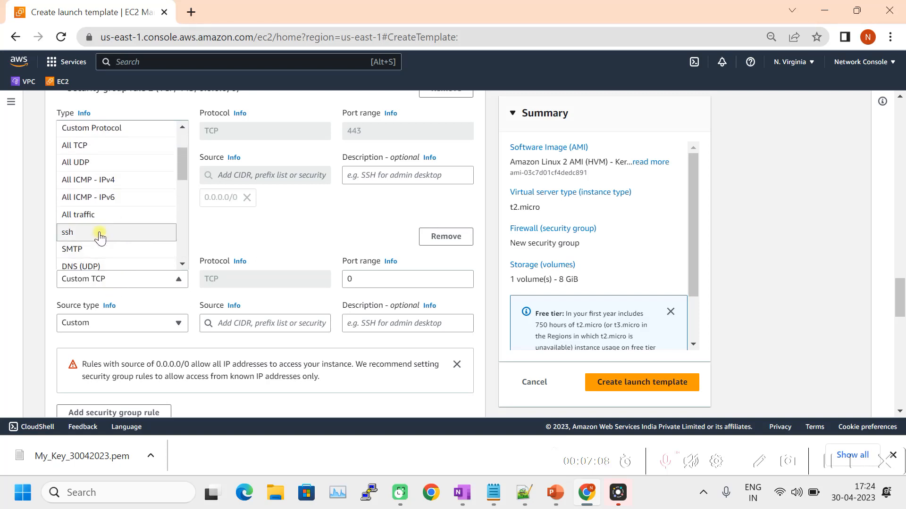
{"action": "left_click", "coordinate": [100, 233]}
{"action": "left_click", "coordinate": [154, 323]}
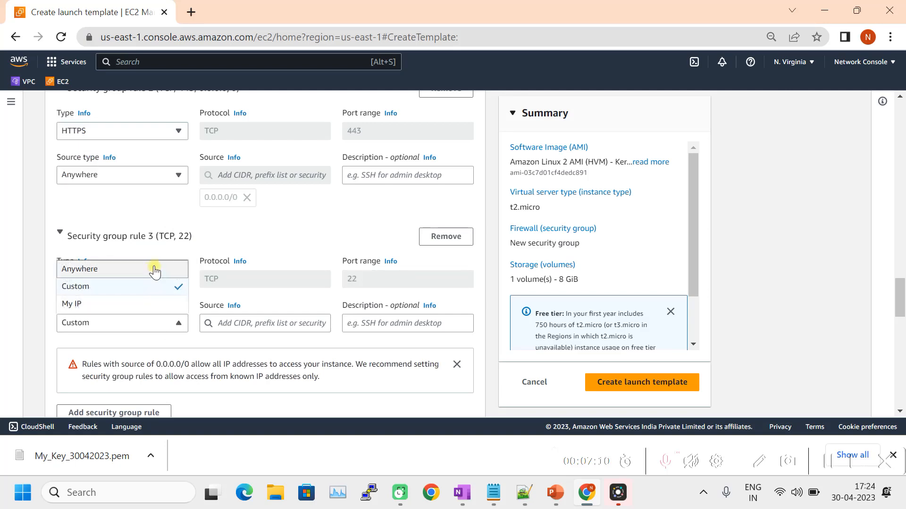
{"action": "left_click", "coordinate": [152, 269]}
- Expand the launch template's advanced details and go to the optional User data field
{"action": "scroll", "coordinate": [234, 263], "scroll_direction": "down", "scroll_amount": 4}
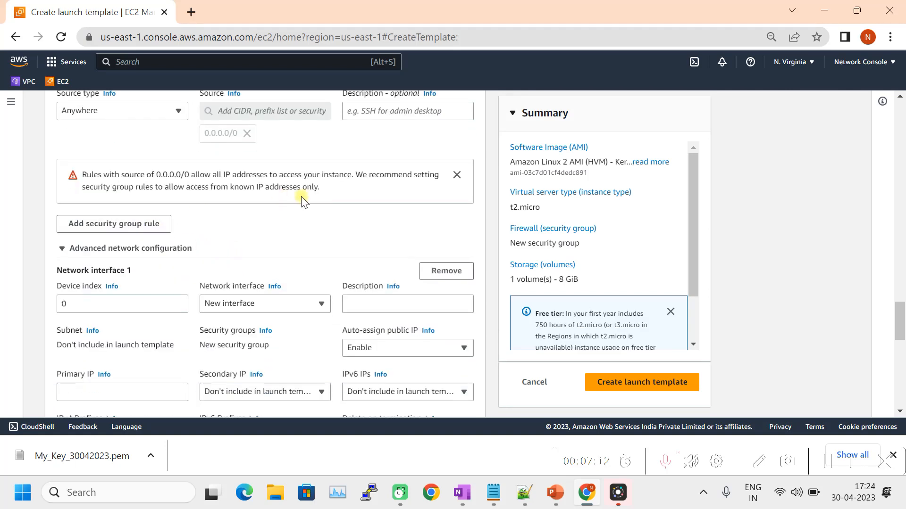
{"action": "scroll", "coordinate": [283, 262], "scroll_direction": "down", "scroll_amount": 8}
{"action": "scroll", "coordinate": [151, 237], "scroll_direction": "down", "scroll_amount": 3}
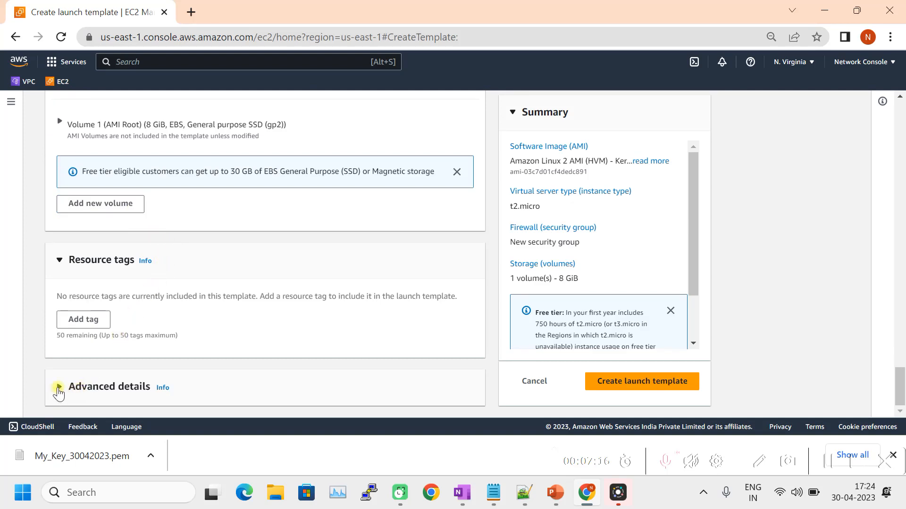
{"action": "left_click", "coordinate": [56, 392]}
{"action": "scroll", "coordinate": [215, 338], "scroll_direction": "down", "scroll_amount": 6}
{"action": "scroll", "coordinate": [246, 305], "scroll_direction": "down", "scroll_amount": 20}
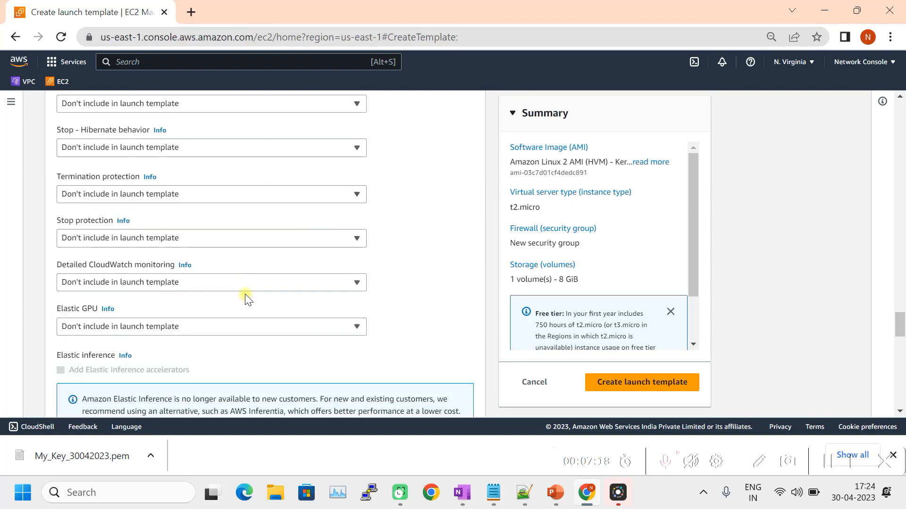
{"action": "scroll", "coordinate": [244, 293], "scroll_direction": "down", "scroll_amount": 2}
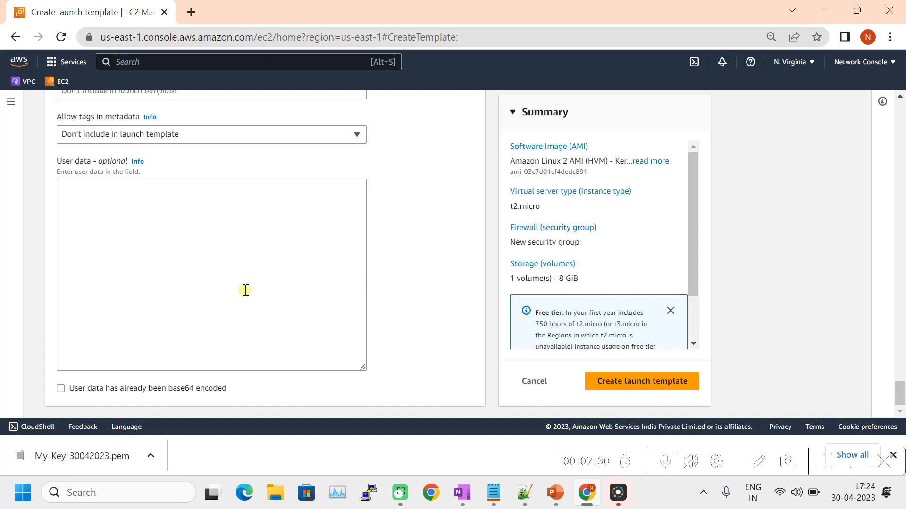
- Switch to Notepad++ and copy the entire six-line bash script in htmlpage.txt
{"action": "mouse_move", "coordinate": [524, 501]}
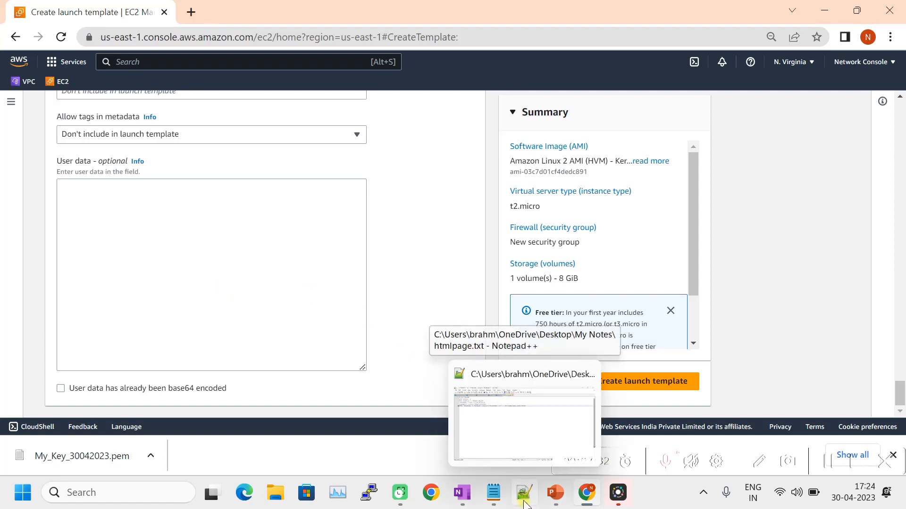
{"action": "left_click", "coordinate": [523, 410]}
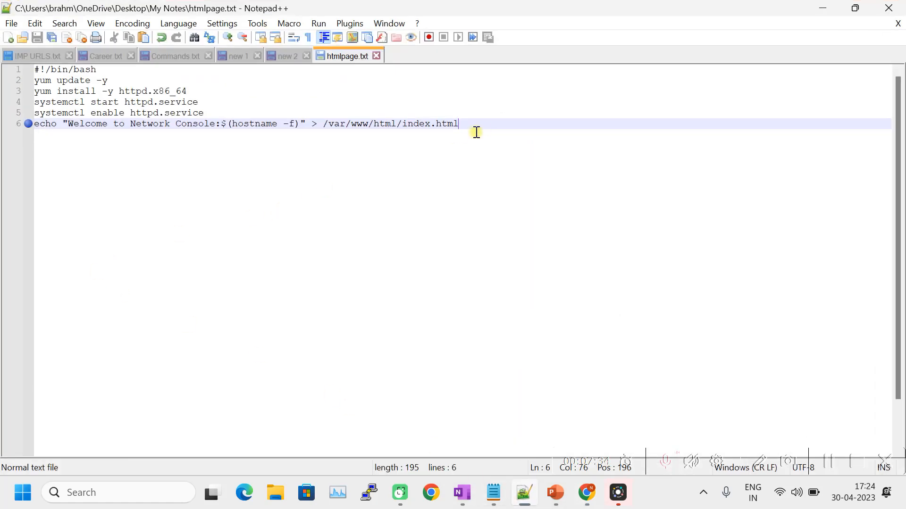
{"action": "left_click_drag", "start_coordinate": [453, 123], "coordinate": [22, 69]}
{"action": "key", "text": "ctrl+c"}
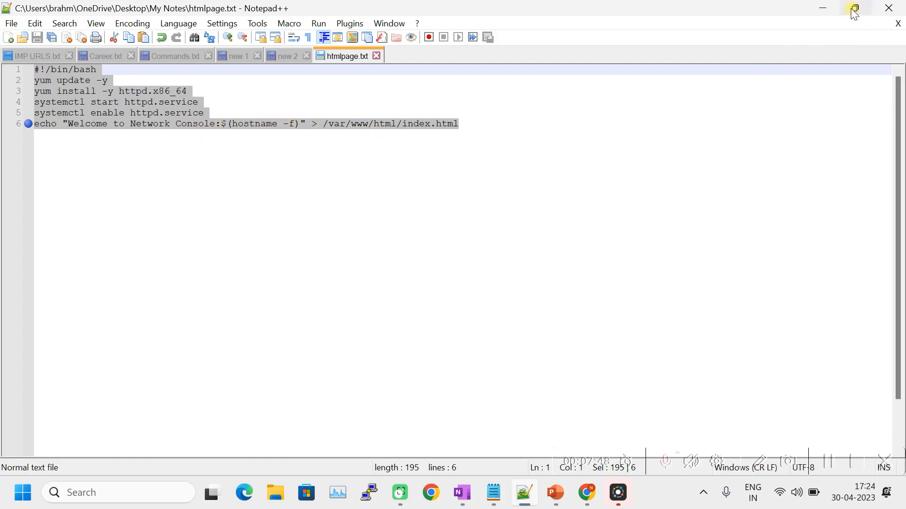
- Back in the AWS console, paste the copied httpd script into the User data field and create the launch template
{"action": "left_click", "coordinate": [832, 8]}
{"action": "left_click", "coordinate": [78, 231]}
{"action": "key", "text": "ctrl+v"}
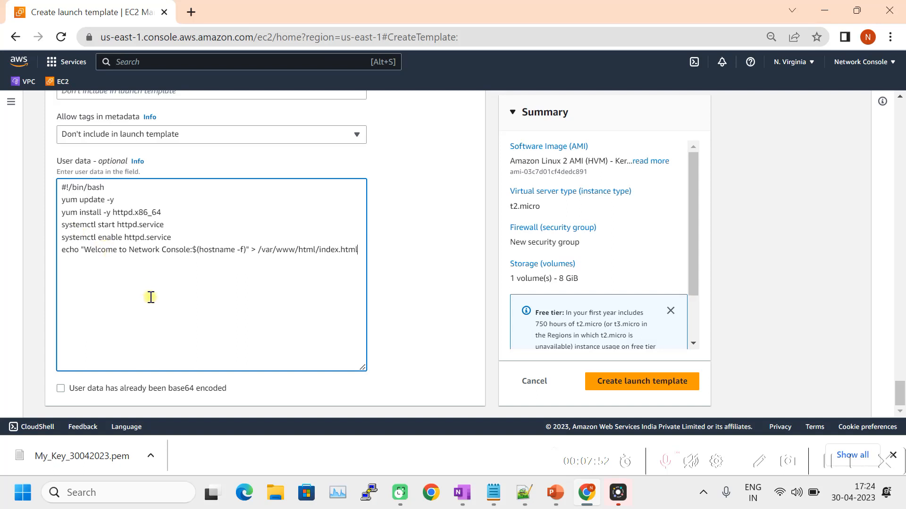
{"action": "scroll", "coordinate": [188, 304], "scroll_direction": "up", "scroll_amount": 3}
{"action": "scroll", "coordinate": [203, 354], "scroll_direction": "down", "scroll_amount": 3}
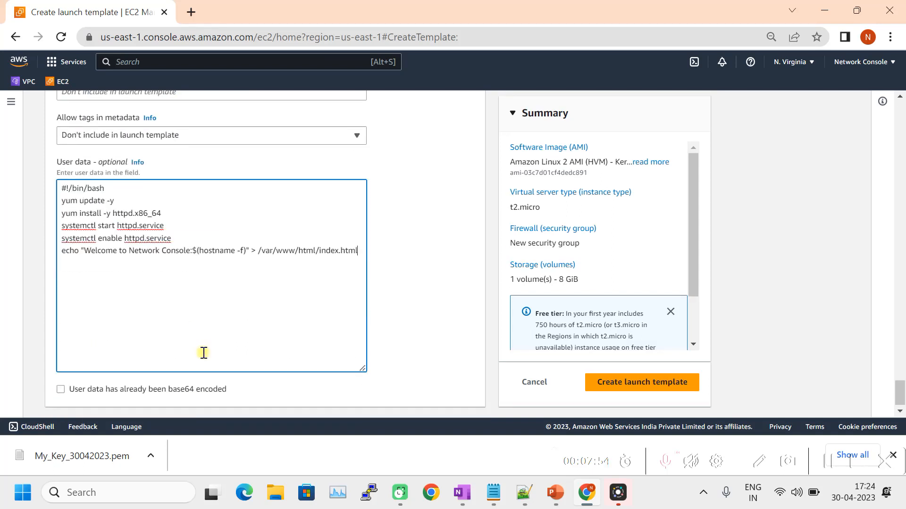
{"action": "left_click", "coordinate": [668, 390]}
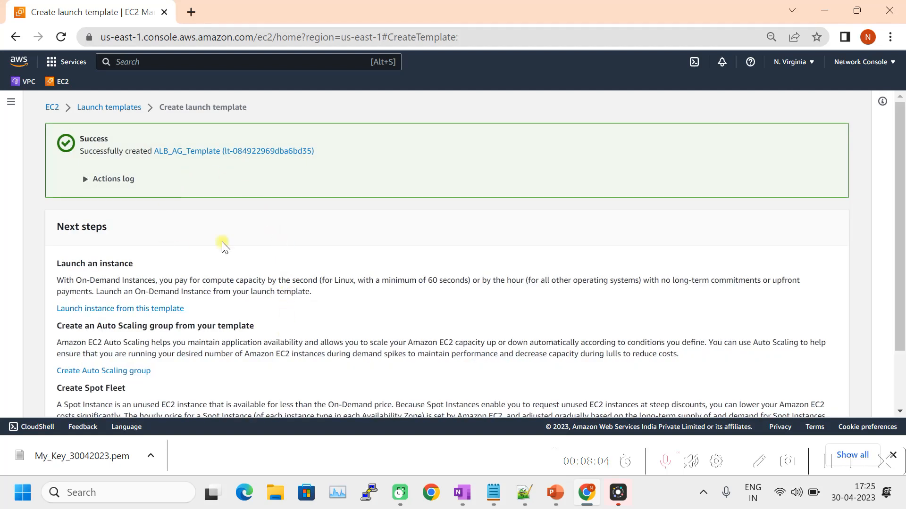
- Start creating an EC2 Auto Scaling group and name it NetworkConsole_ASG
{"action": "left_click", "coordinate": [61, 83]}
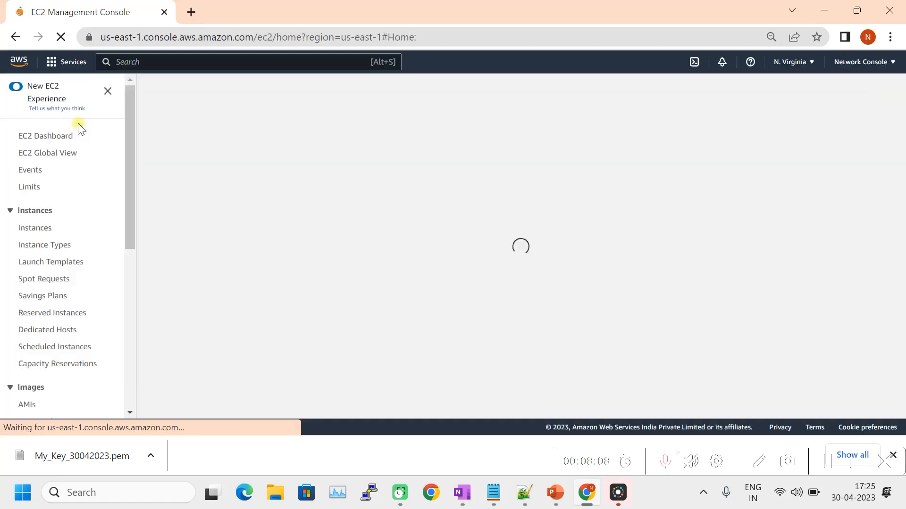
{"action": "scroll", "coordinate": [56, 302], "scroll_direction": "down", "scroll_amount": 6}
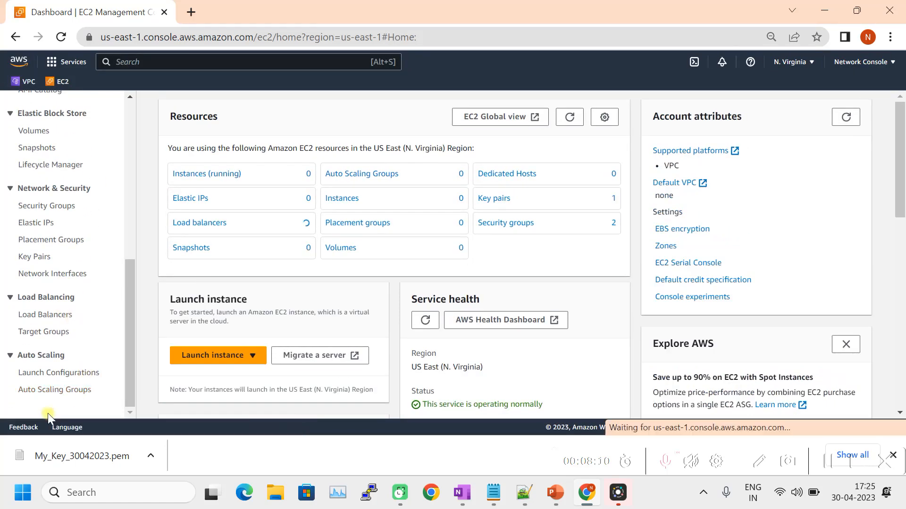
{"action": "left_click", "coordinate": [68, 390]}
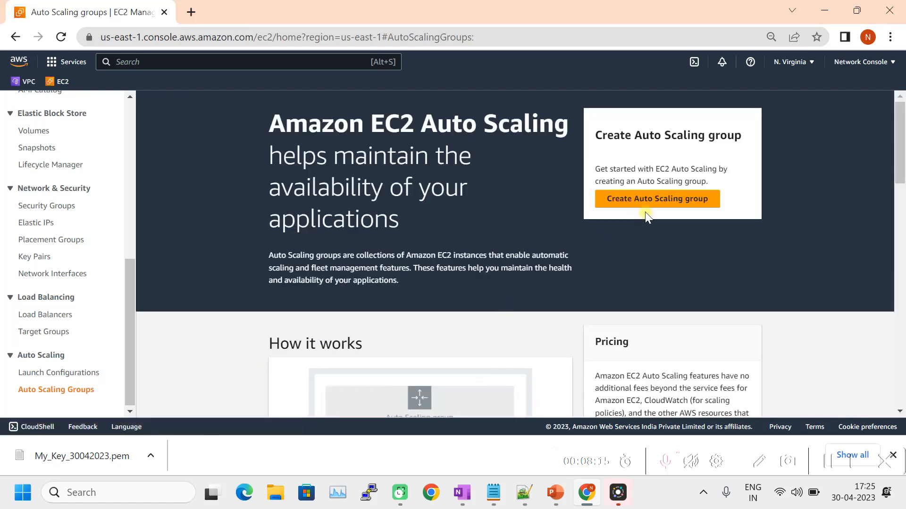
{"action": "left_click", "coordinate": [647, 202]}
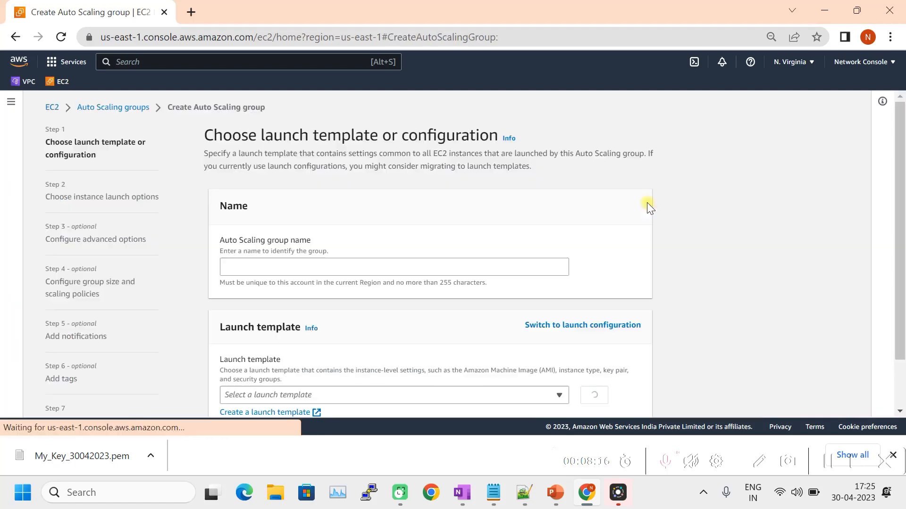
{"action": "left_click", "coordinate": [335, 270]}
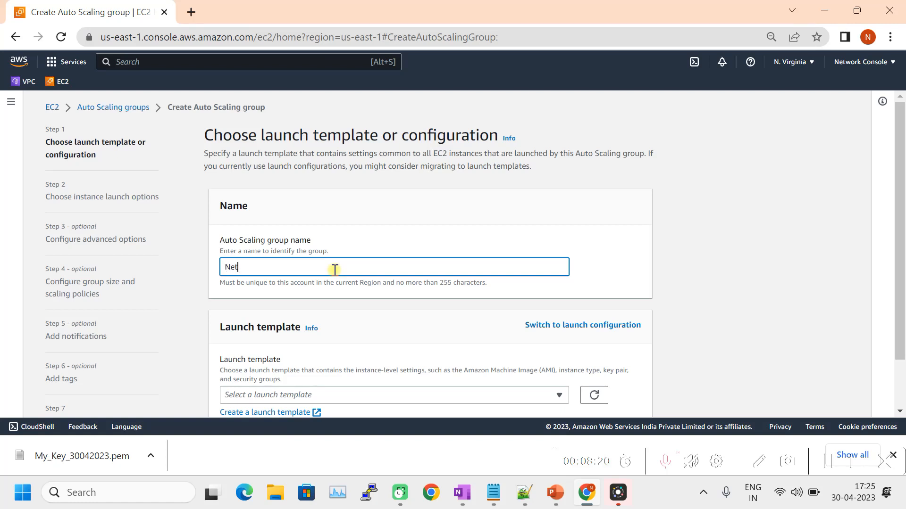
{"action": "type", "text": "NetworkConsole_ASG"}
- Select ALB_AG_Template as the group's launch template, keep version Default (1), and continue to the instance launch options
{"action": "scroll", "coordinate": [344, 293], "scroll_direction": "down", "scroll_amount": 2}
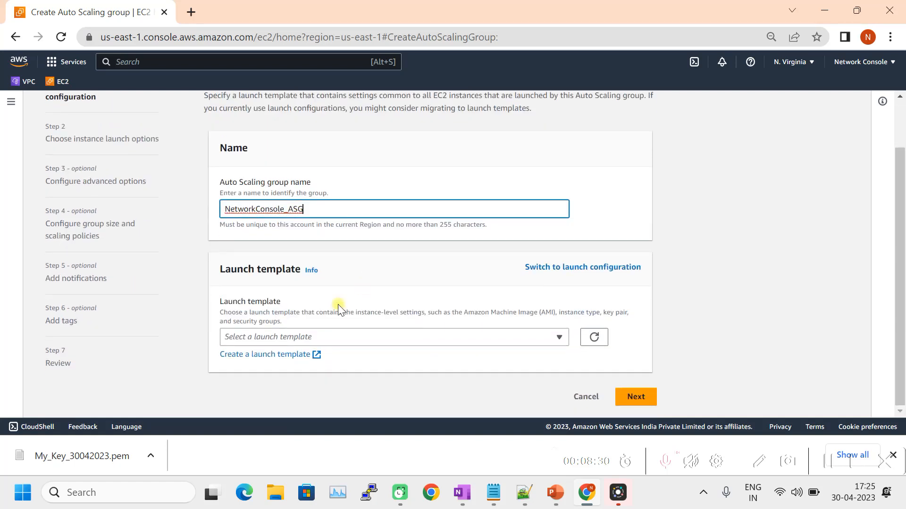
{"action": "left_click", "coordinate": [333, 337]}
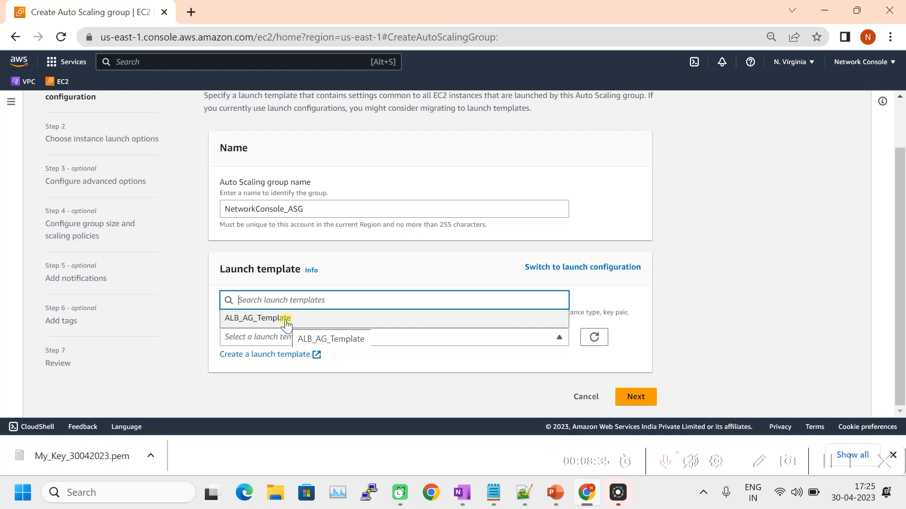
{"action": "left_click", "coordinate": [305, 320]}
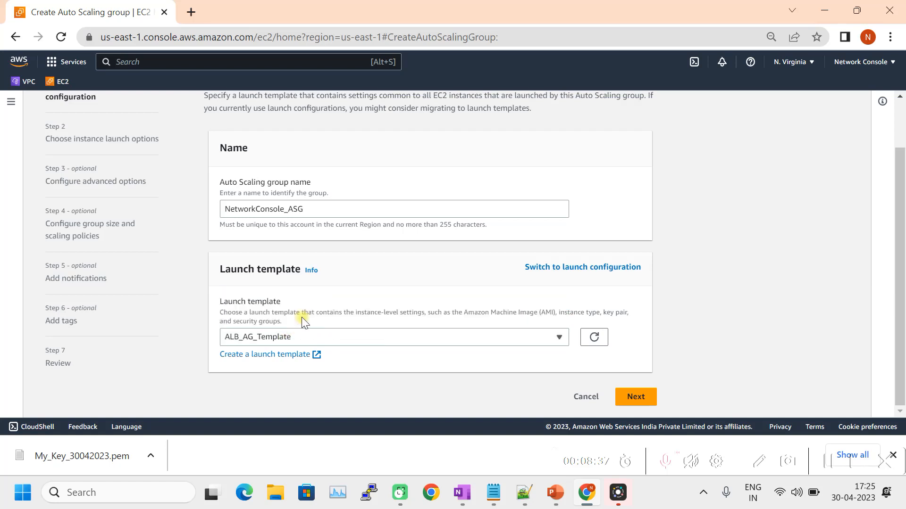
{"action": "left_click", "coordinate": [542, 338]}
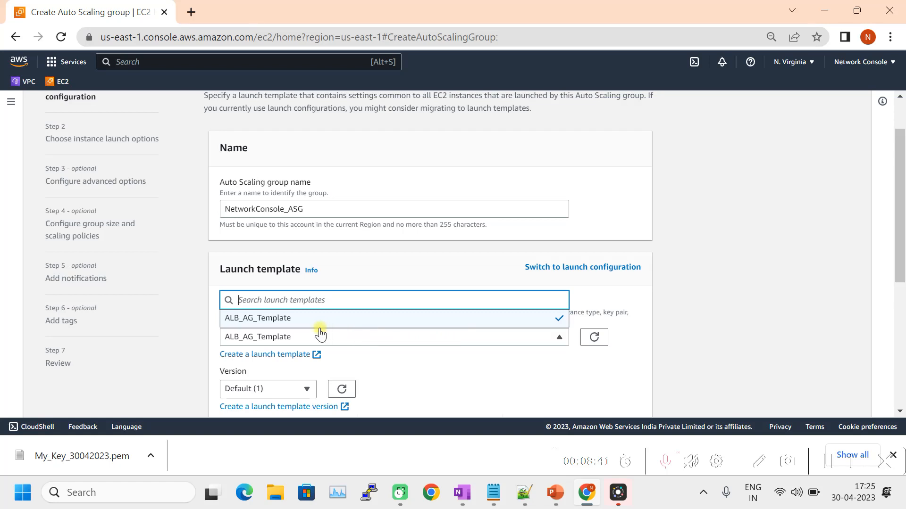
{"action": "left_click", "coordinate": [293, 324]}
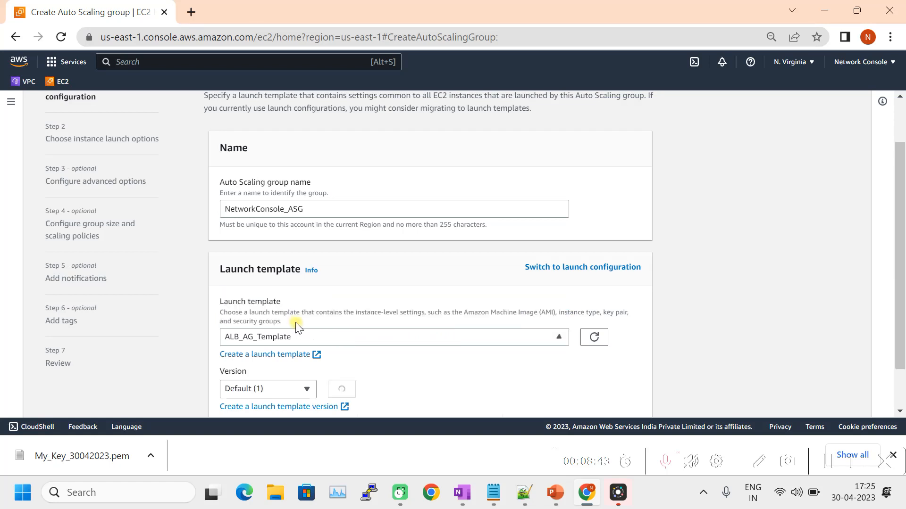
{"action": "scroll", "coordinate": [304, 336], "scroll_direction": "down", "scroll_amount": 2}
{"action": "left_click", "coordinate": [301, 268]}
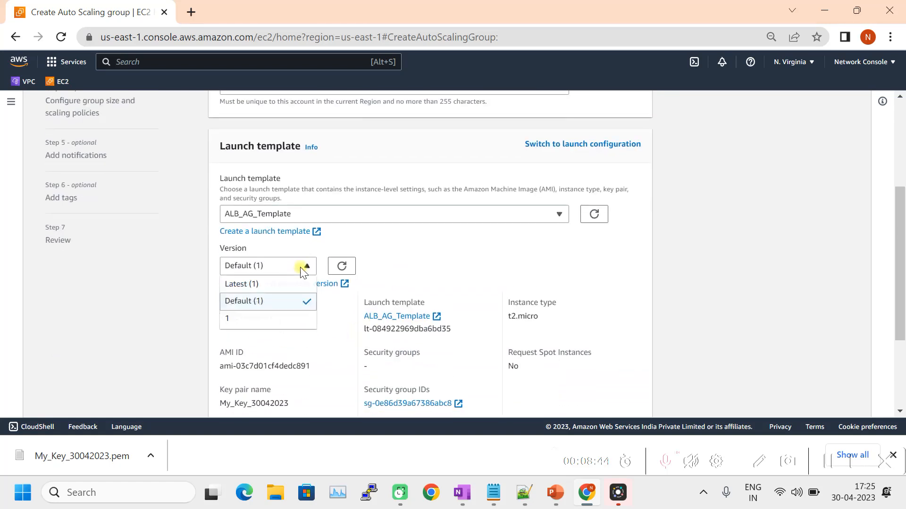
{"action": "left_click", "coordinate": [434, 251]}
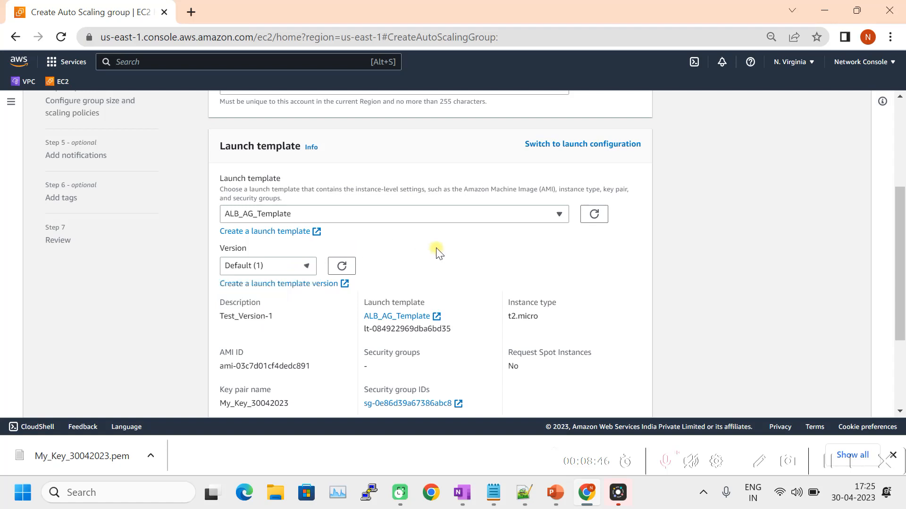
{"action": "scroll", "coordinate": [403, 250], "scroll_direction": "down", "scroll_amount": 3}
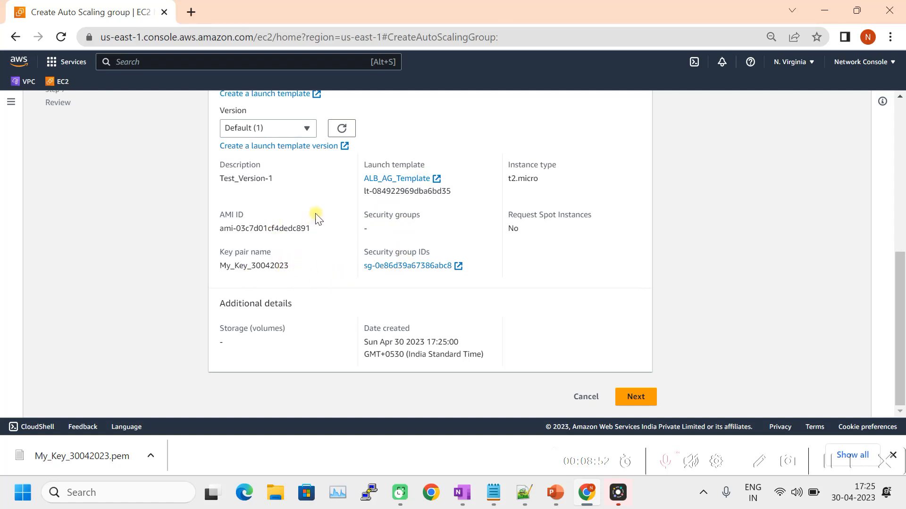
{"action": "left_click", "coordinate": [647, 397]}
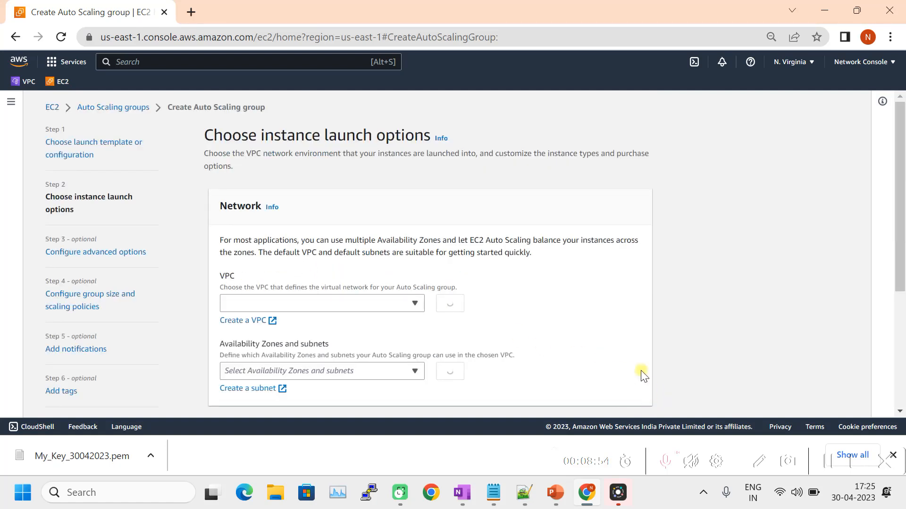
- Set the group's network to Test_VPC with subnets Public_Subet-1 and Public_Subnet-2, and continue to the advanced options
{"action": "left_click", "coordinate": [414, 305]}
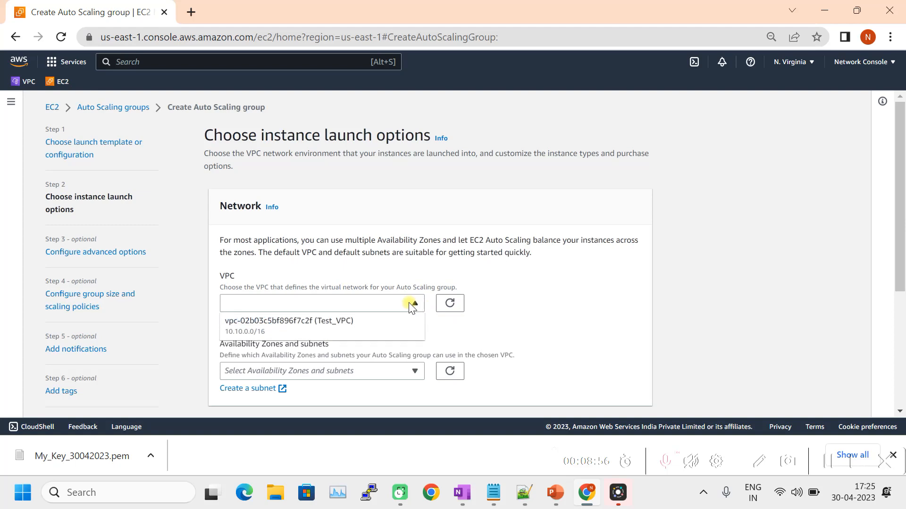
{"action": "left_click", "coordinate": [339, 325]}
{"action": "scroll", "coordinate": [452, 297], "scroll_direction": "down", "scroll_amount": 3}
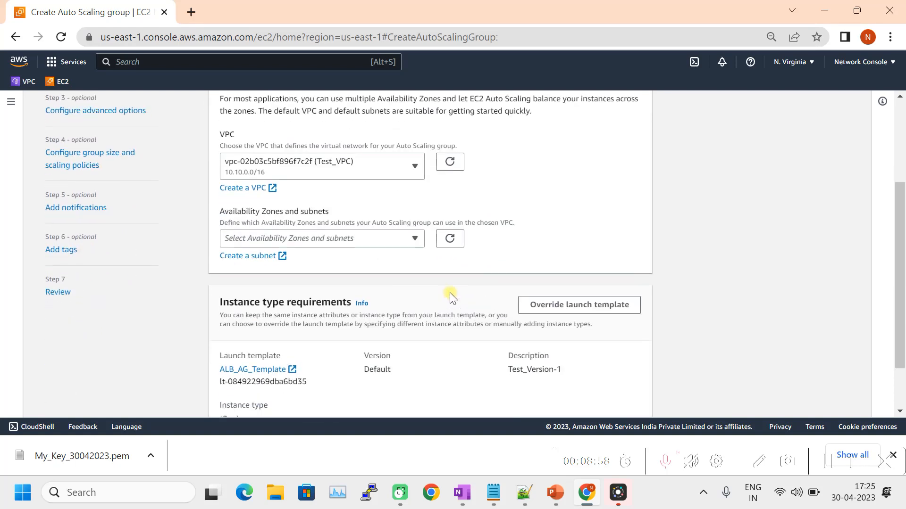
{"action": "left_click", "coordinate": [391, 241]}
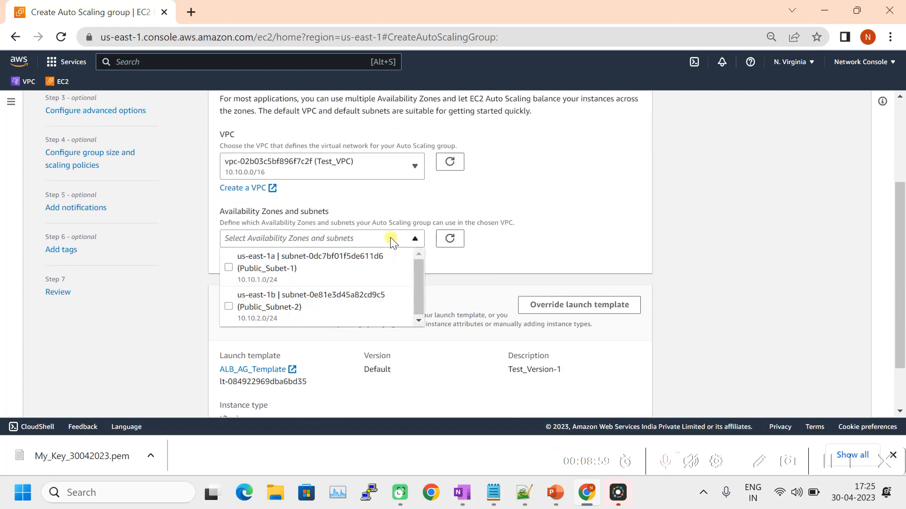
{"action": "left_click", "coordinate": [229, 268]}
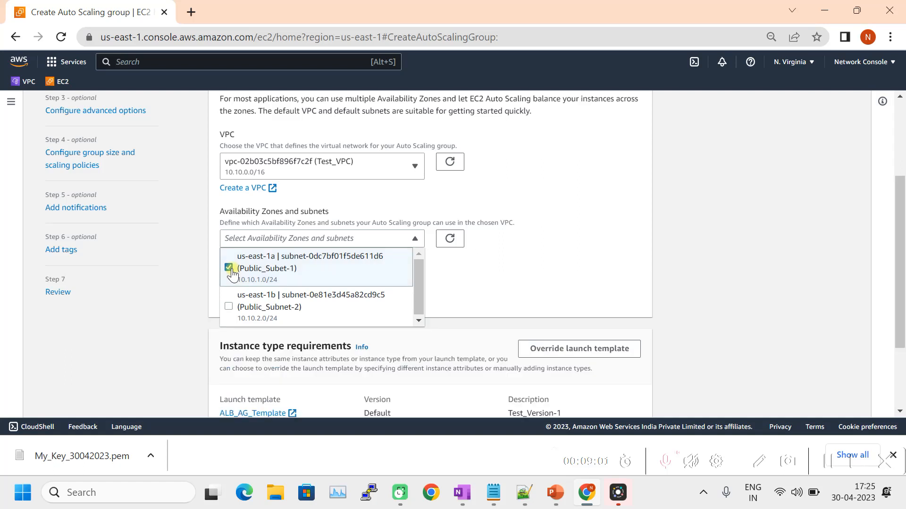
{"action": "left_click", "coordinate": [230, 309]}
{"action": "left_click", "coordinate": [508, 296]}
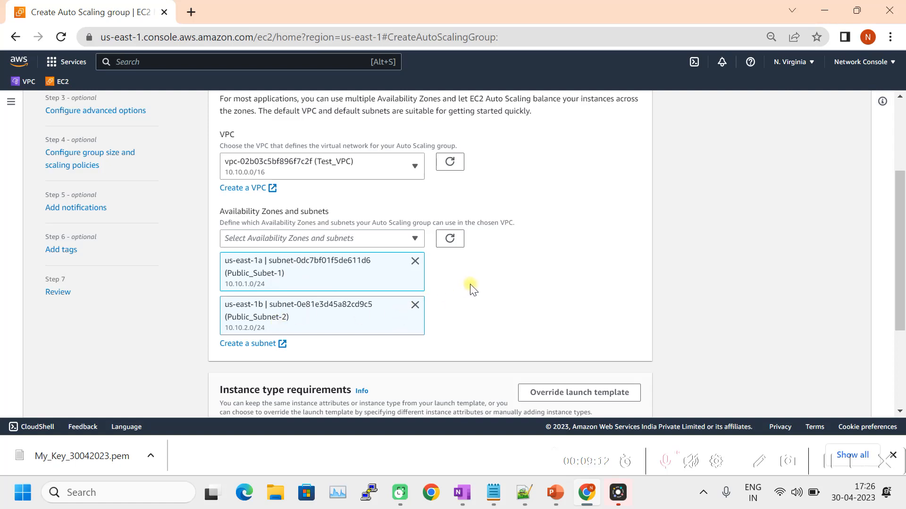
{"action": "scroll", "coordinate": [469, 284], "scroll_direction": "down", "scroll_amount": 3}
{"action": "left_click", "coordinate": [641, 396]}
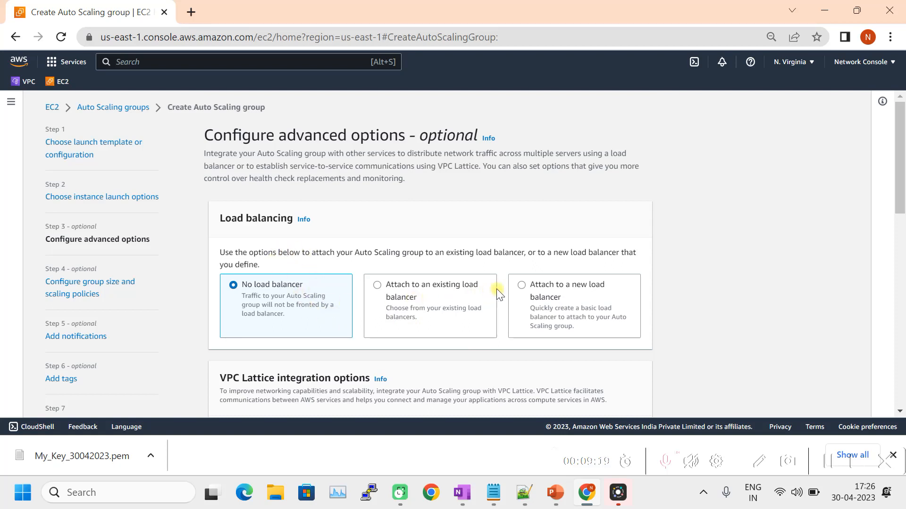
- Attach the group to a new Application Load Balancer named NetworkConsole_ALB-1
{"action": "left_click", "coordinate": [522, 287]}
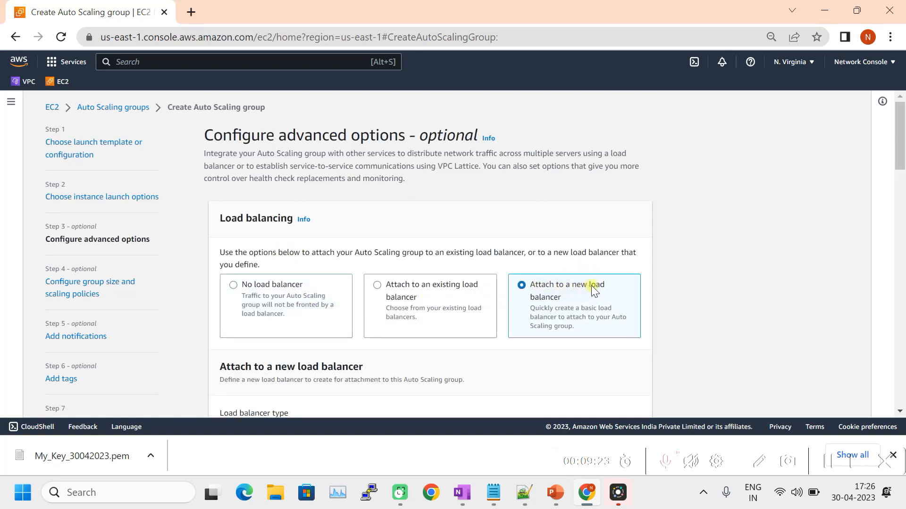
{"action": "scroll", "coordinate": [558, 331], "scroll_direction": "down", "scroll_amount": 3}
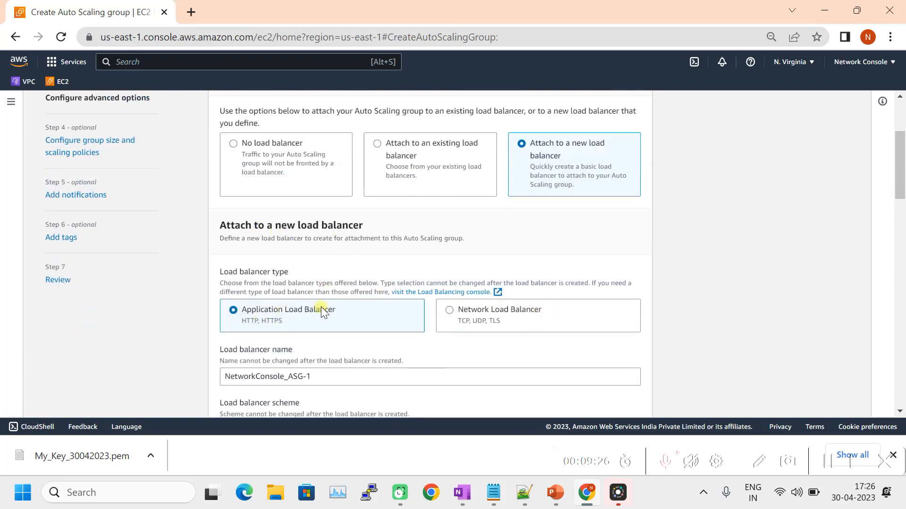
{"action": "scroll", "coordinate": [333, 339], "scroll_direction": "down", "scroll_amount": 2}
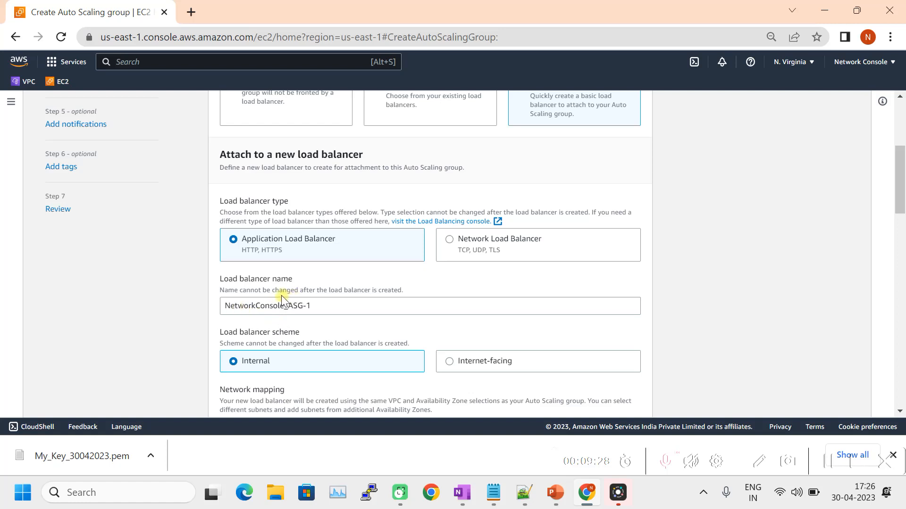
{"action": "left_click", "coordinate": [304, 306]}
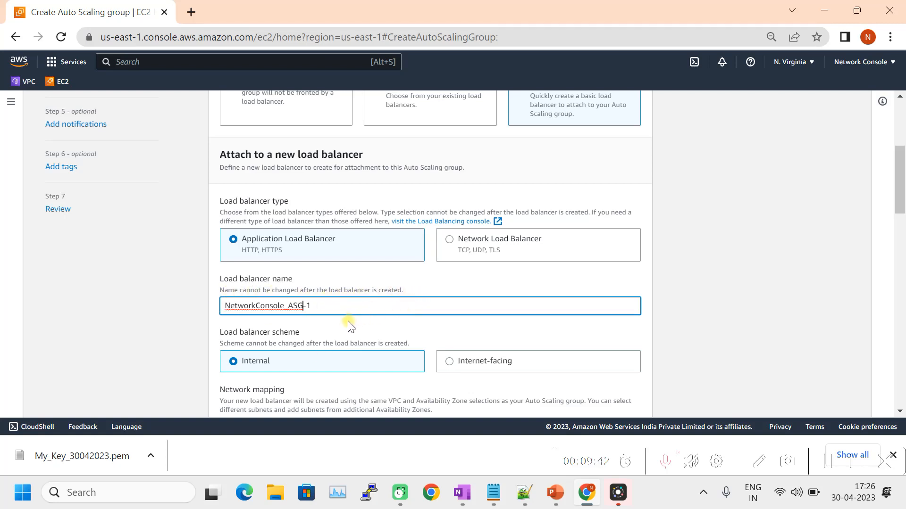
{"action": "key", "text": "BackSpace"}
{"action": "key", "text": "BackSpace"}
{"action": "key", "text": "BackSpace"}
- Make the load balancer internet-facing and route its HTTP port 80 listener to a newly created target group
{"action": "scroll", "coordinate": [441, 321], "scroll_direction": "down", "scroll_amount": 2}
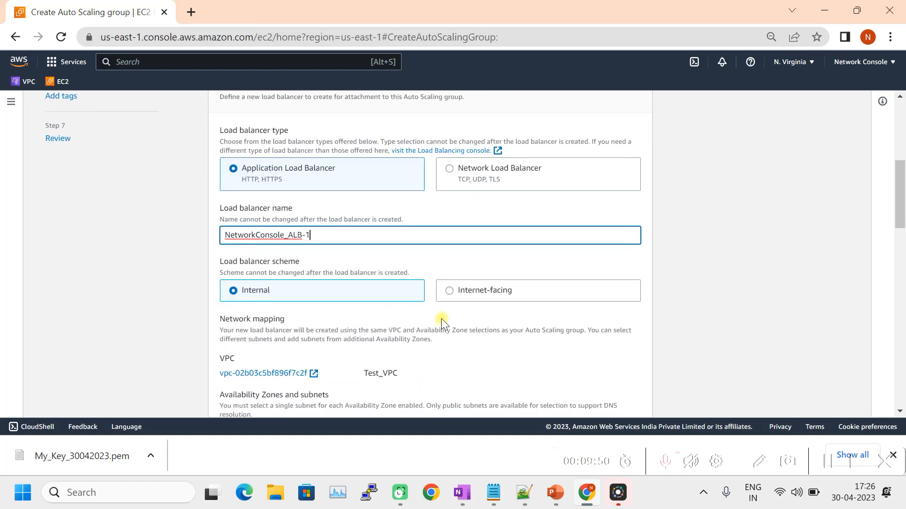
{"action": "left_click", "coordinate": [450, 291]}
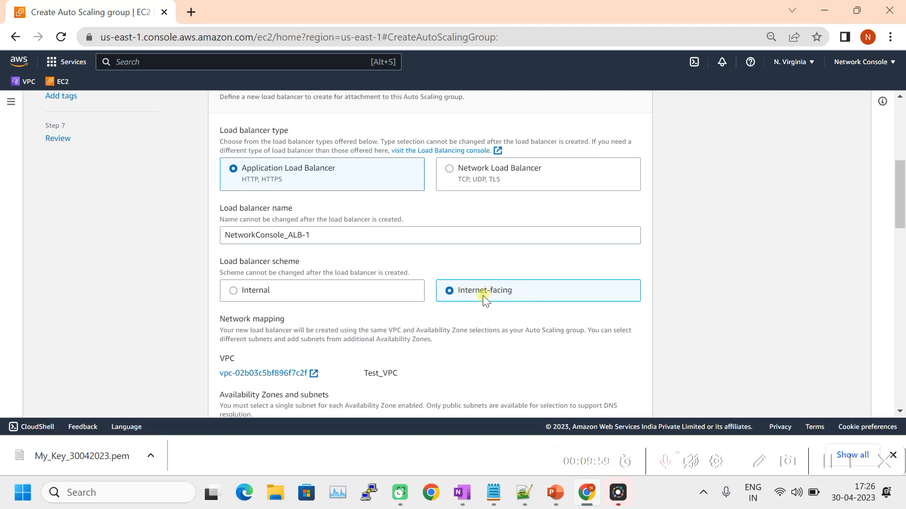
{"action": "scroll", "coordinate": [550, 298], "scroll_direction": "down", "scroll_amount": 3}
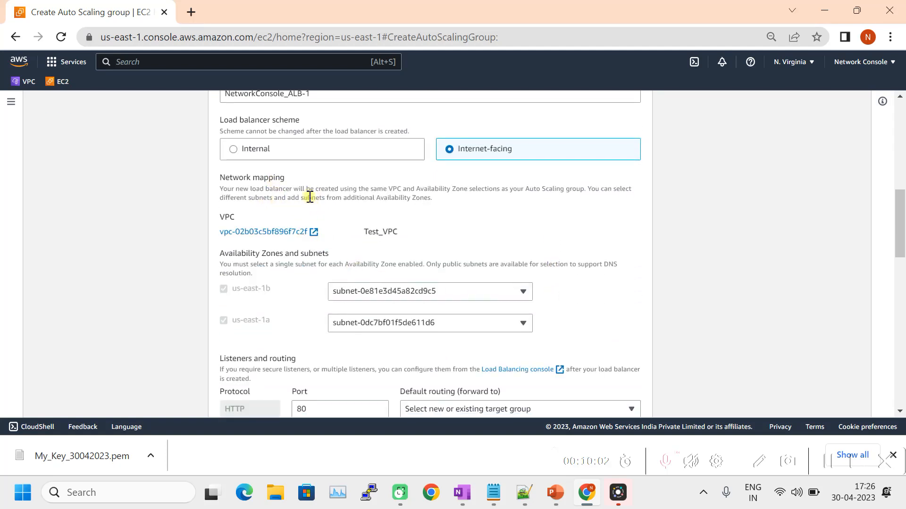
{"action": "scroll", "coordinate": [429, 315], "scroll_direction": "down", "scroll_amount": 2}
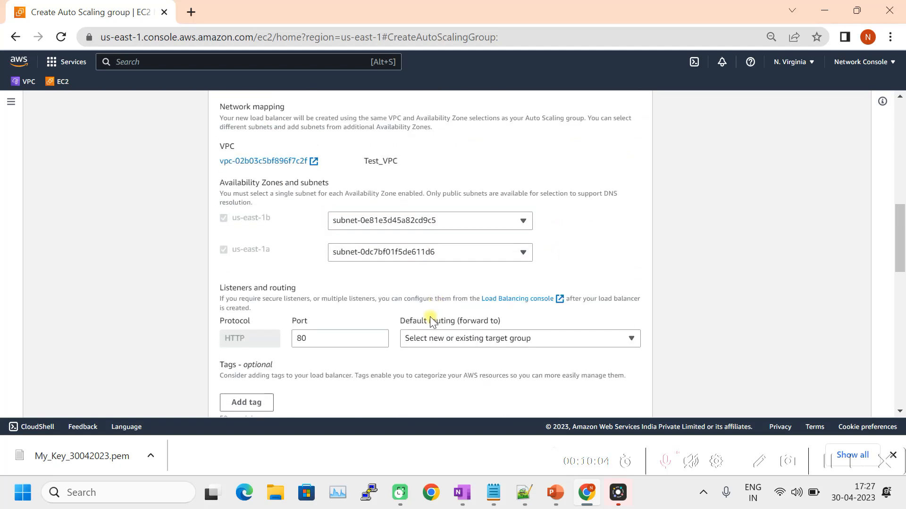
{"action": "left_click", "coordinate": [517, 338]}
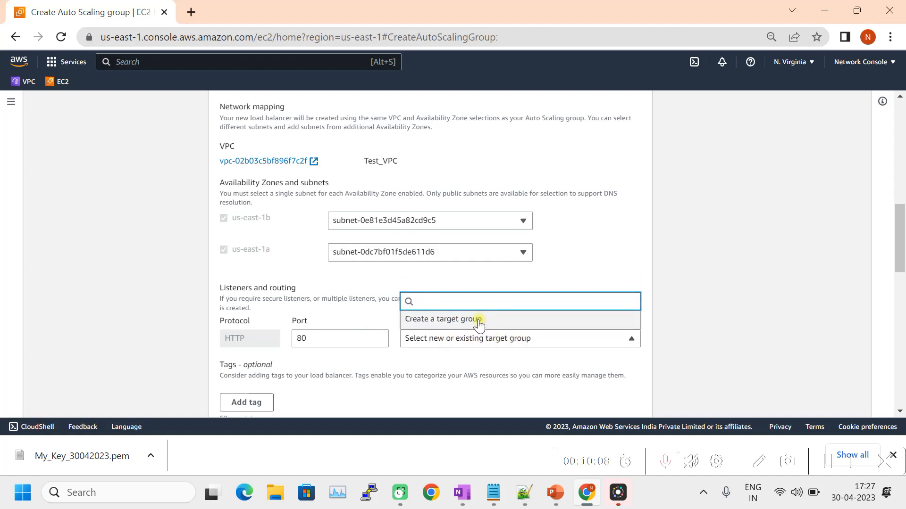
{"action": "left_click", "coordinate": [477, 319]}
- Name the new target group NetworkConsole_ASG_Target_Group and try to continue to the group size settings
{"action": "scroll", "coordinate": [495, 333], "scroll_direction": "down", "scroll_amount": 3}
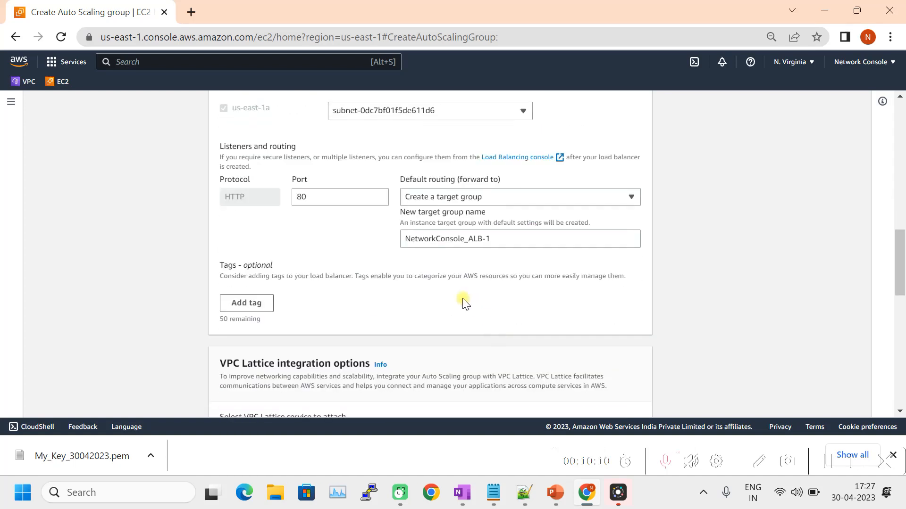
{"action": "left_click", "coordinate": [482, 239]}
{"action": "key", "text": "BackSpace"}
{"action": "key", "text": "End"}
{"action": "type", "text": "Target"}
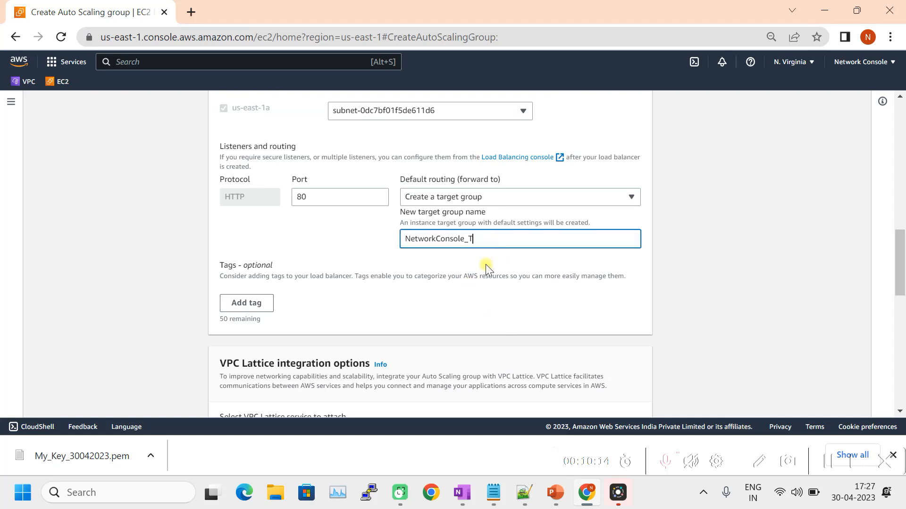
{"action": "key", "text": "BackSpace"}
{"action": "key", "text": "BackSpace"}
{"action": "key", "text": "BackSpace"}
{"action": "type", "text": "Target"}
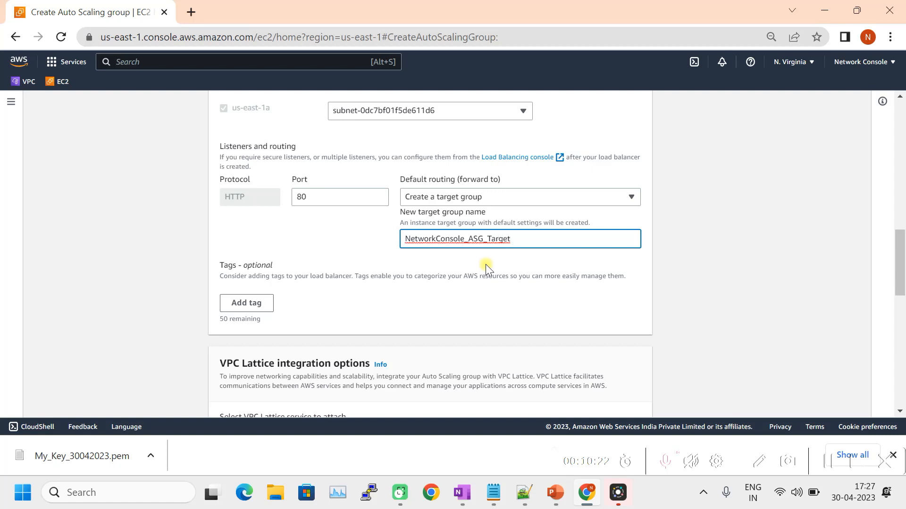
{"action": "type", "text": "_Group"}
{"action": "scroll", "coordinate": [491, 276], "scroll_direction": "down", "scroll_amount": 3}
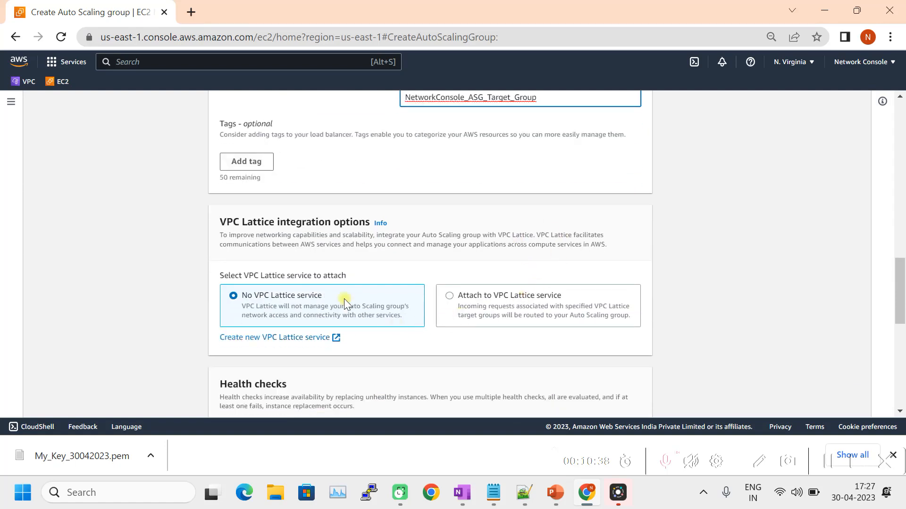
{"action": "scroll", "coordinate": [452, 288], "scroll_direction": "down", "scroll_amount": 3}
{"action": "scroll", "coordinate": [543, 264], "scroll_direction": "down", "scroll_amount": 5}
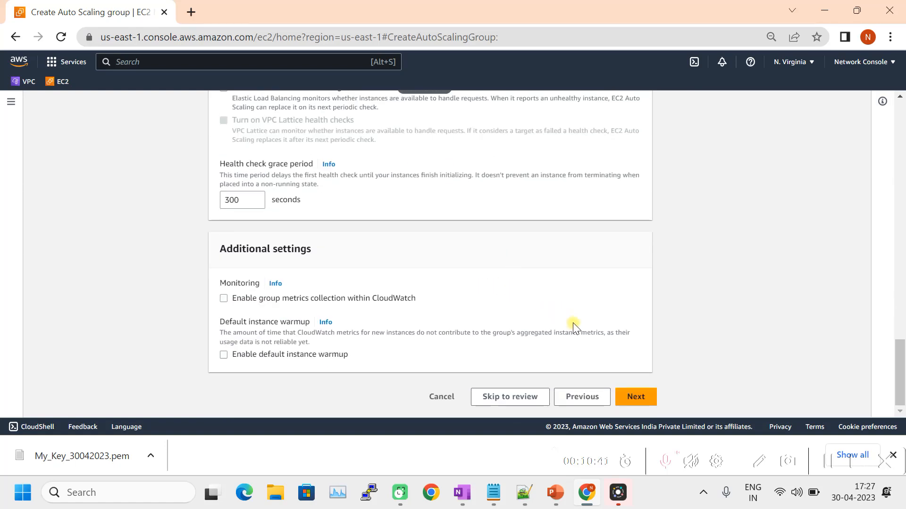
{"action": "left_click", "coordinate": [631, 396]}
- Rename the new target group as ASGTargetGroup and try again to continue to the group size settings
{"action": "scroll", "coordinate": [391, 348], "scroll_direction": "up", "scroll_amount": 6}
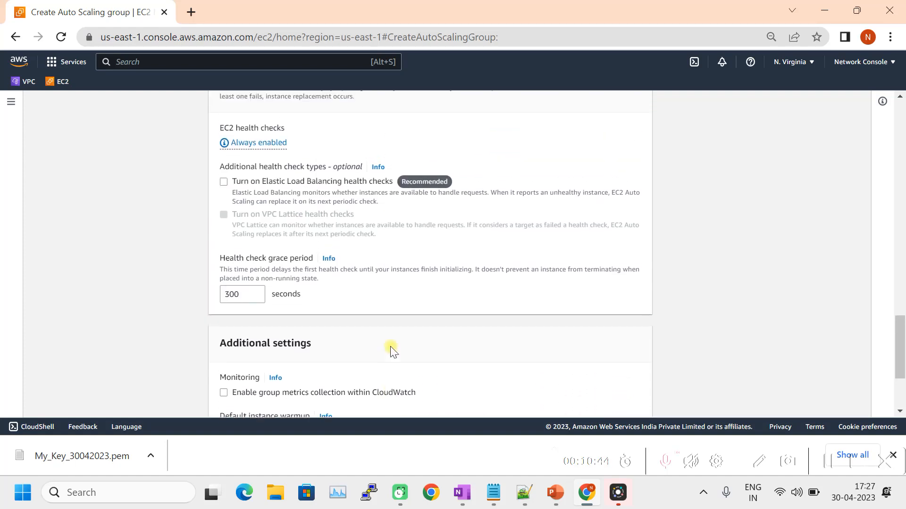
{"action": "scroll", "coordinate": [392, 332], "scroll_direction": "up", "scroll_amount": 3}
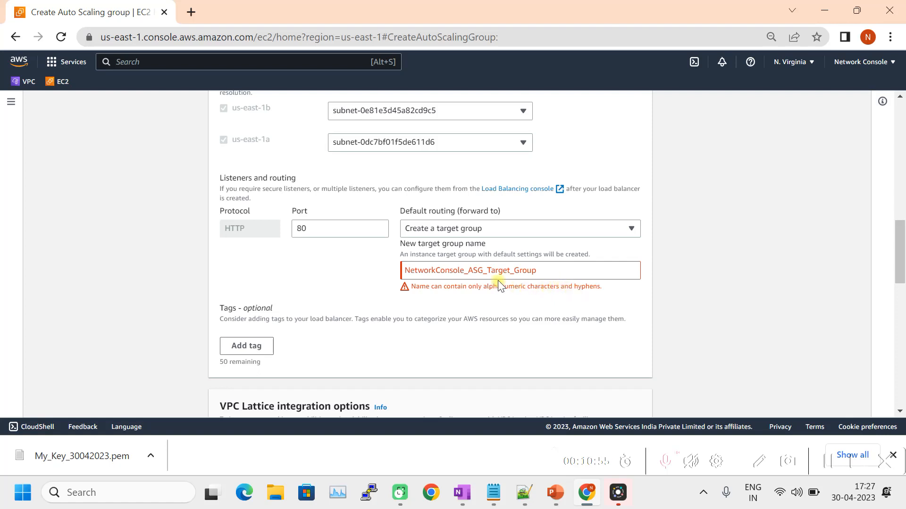
{"action": "left_click", "coordinate": [467, 271]}
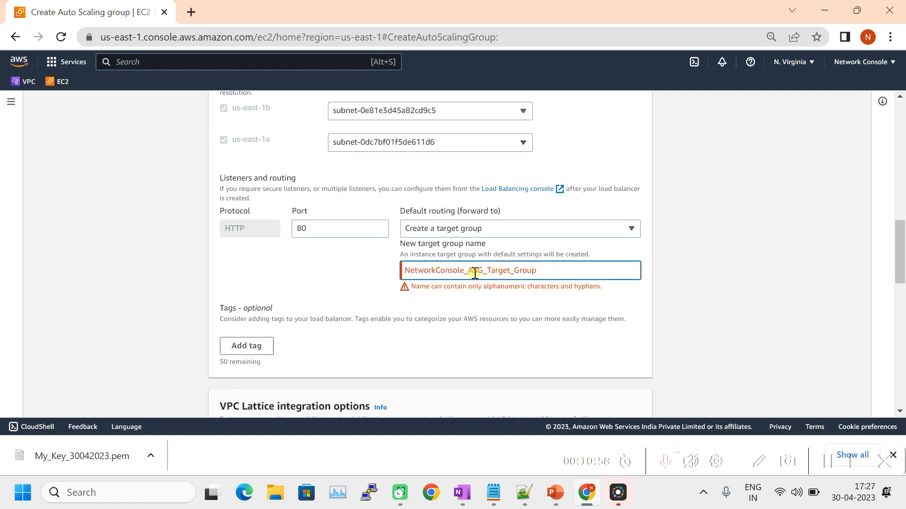
{"action": "key", "text": "BackSpace"}
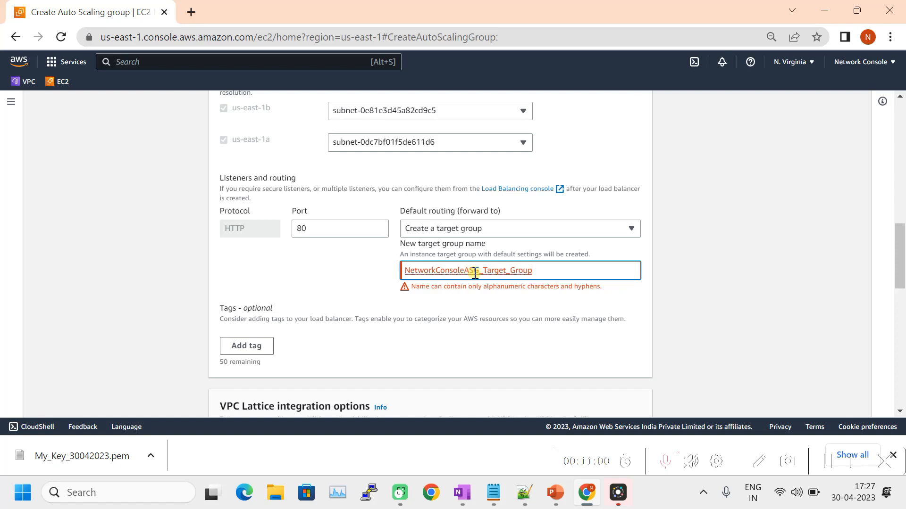
{"action": "key", "text": "ctrl+a"}
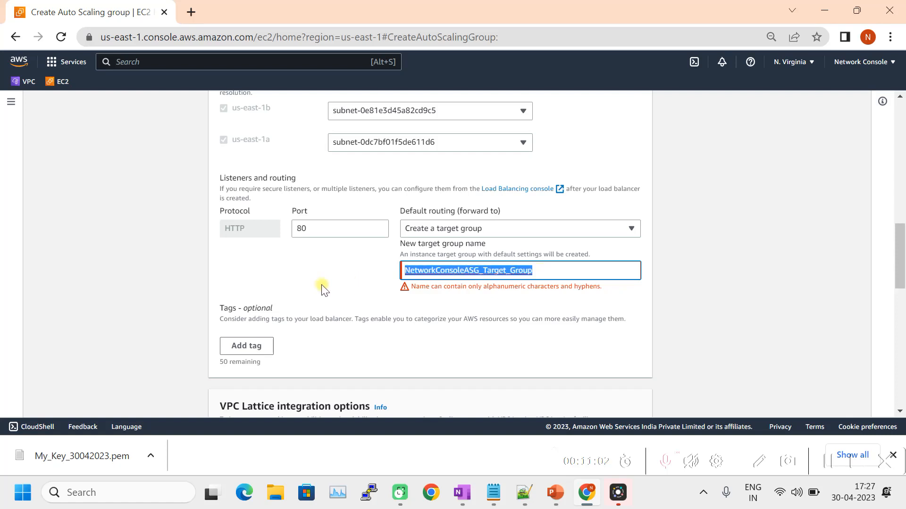
{"action": "key", "text": "BackSpace"}
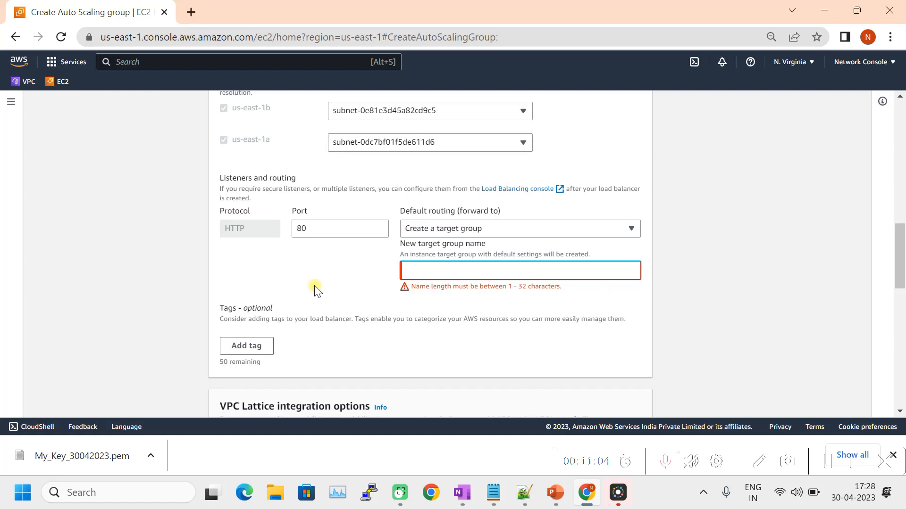
{"action": "type", "text": "AS"}
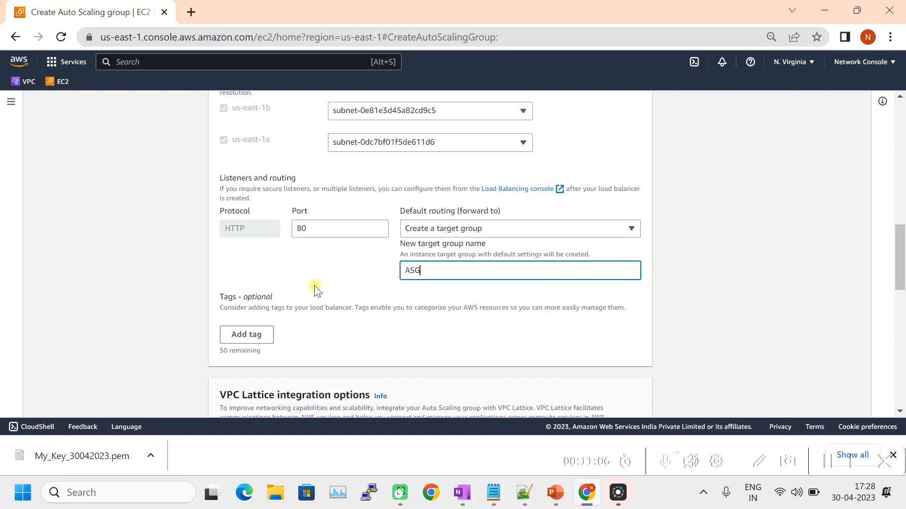
{"action": "type", "text": "G"}
{"action": "key", "text": "BackSpace"}
{"action": "type", "text": "TargetGroup"}
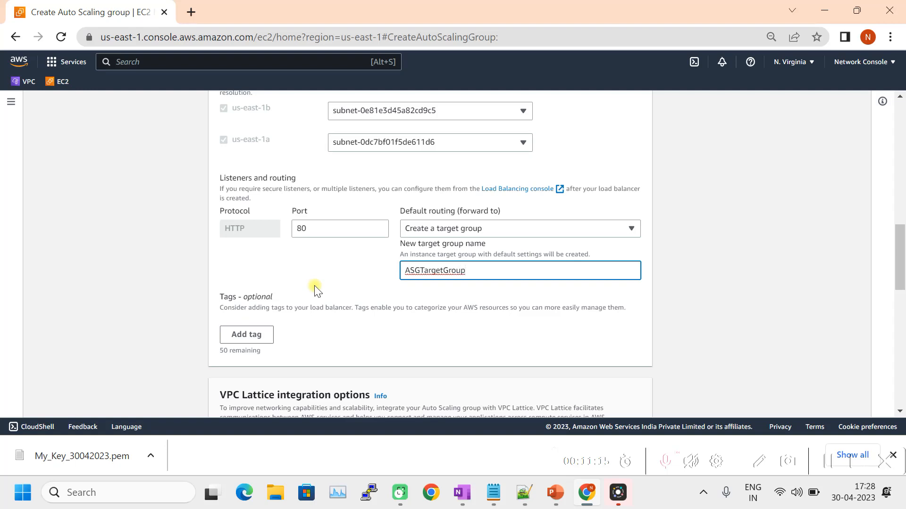
{"action": "scroll", "coordinate": [384, 327], "scroll_direction": "up", "scroll_amount": 1}
{"action": "scroll", "coordinate": [582, 303], "scroll_direction": "down", "scroll_amount": 12}
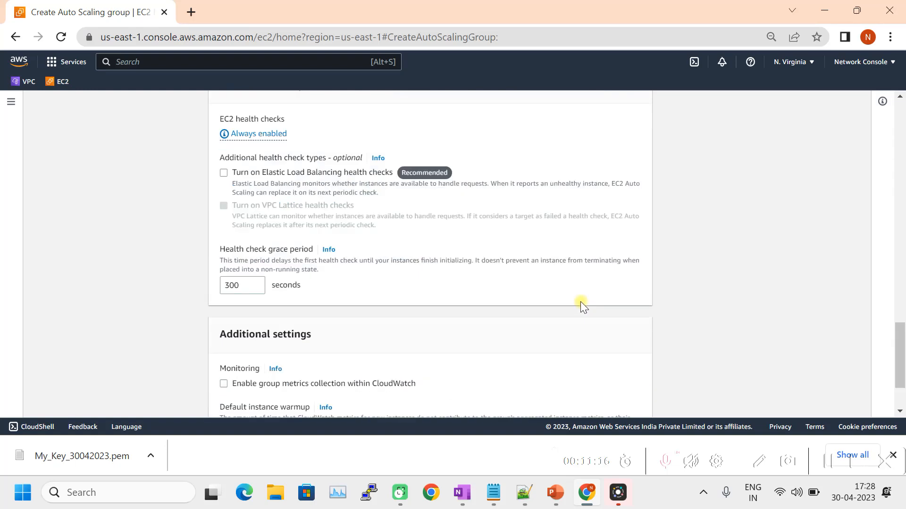
{"action": "left_click", "coordinate": [633, 400]}
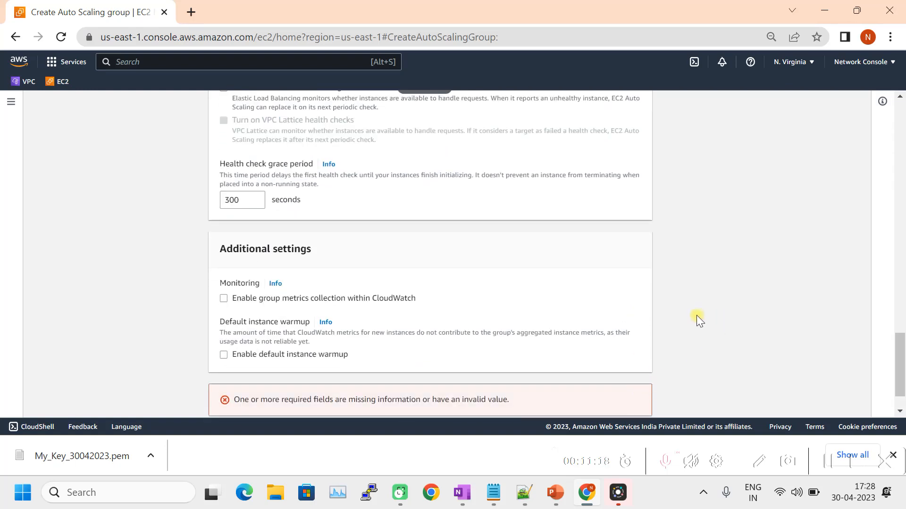
{"action": "scroll", "coordinate": [679, 319], "scroll_direction": "down", "scroll_amount": 1}
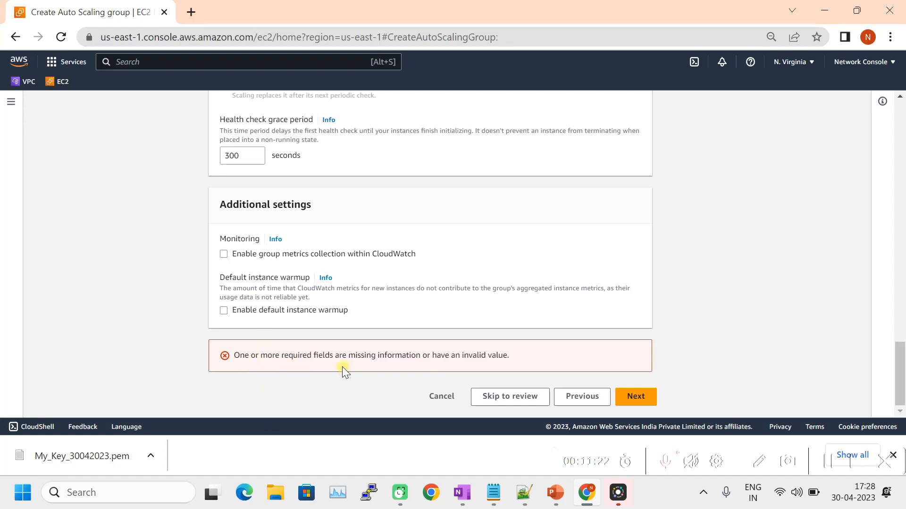
- Remove the underscore from the load balancer's name so that it reads NetworkConsoleALB-1
{"action": "scroll", "coordinate": [498, 338], "scroll_direction": "up", "scroll_amount": 15}
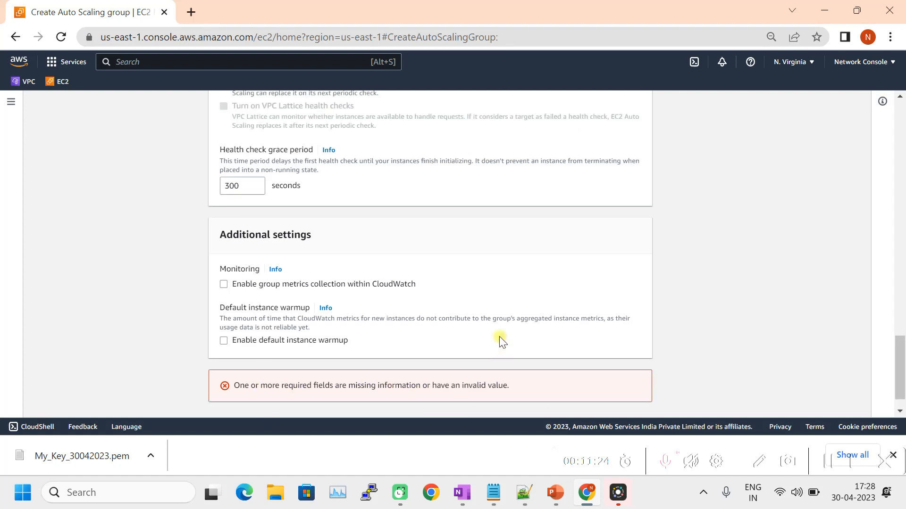
{"action": "scroll", "coordinate": [501, 340], "scroll_direction": "up", "scroll_amount": 5}
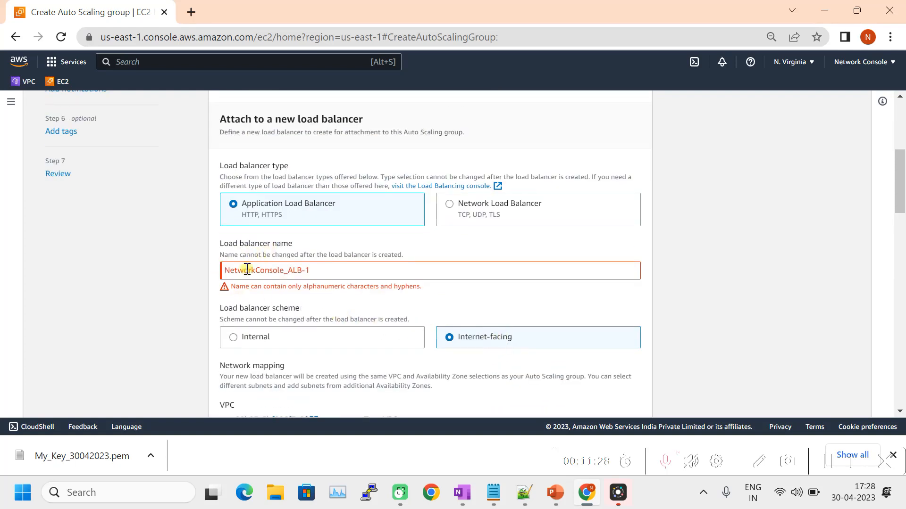
{"action": "left_click", "coordinate": [289, 271]}
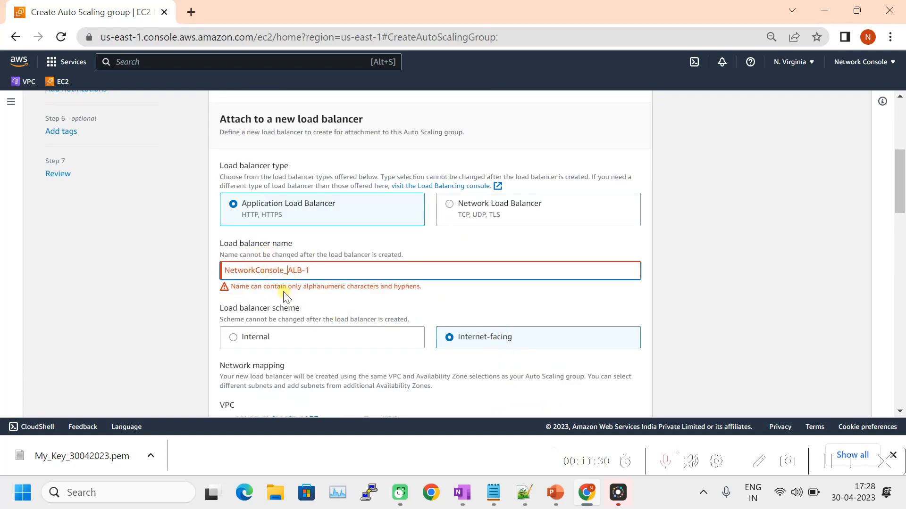
{"action": "key", "text": "BackSpace"}
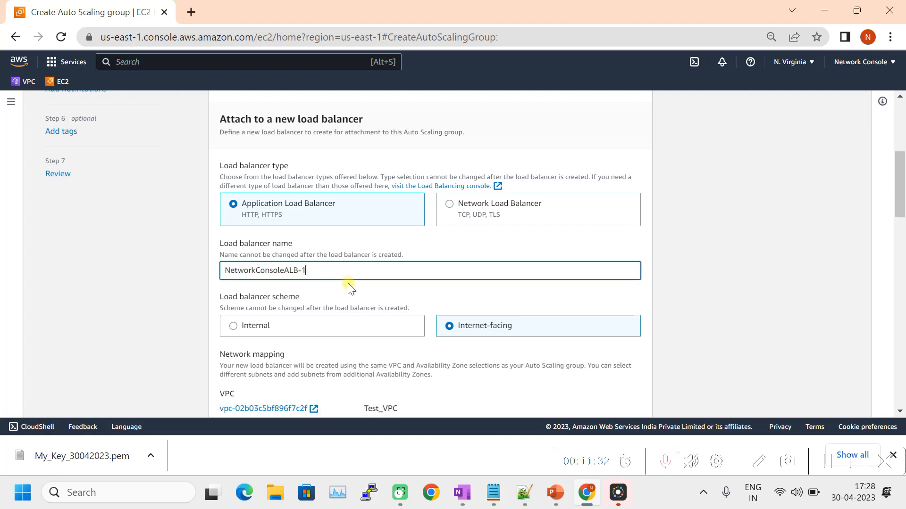
- Keep the default health check and monitoring settings and continue to the group size and scaling policies
{"action": "scroll", "coordinate": [564, 318], "scroll_direction": "down", "scroll_amount": 15}
{"action": "scroll", "coordinate": [579, 338], "scroll_direction": "up", "scroll_amount": 12}
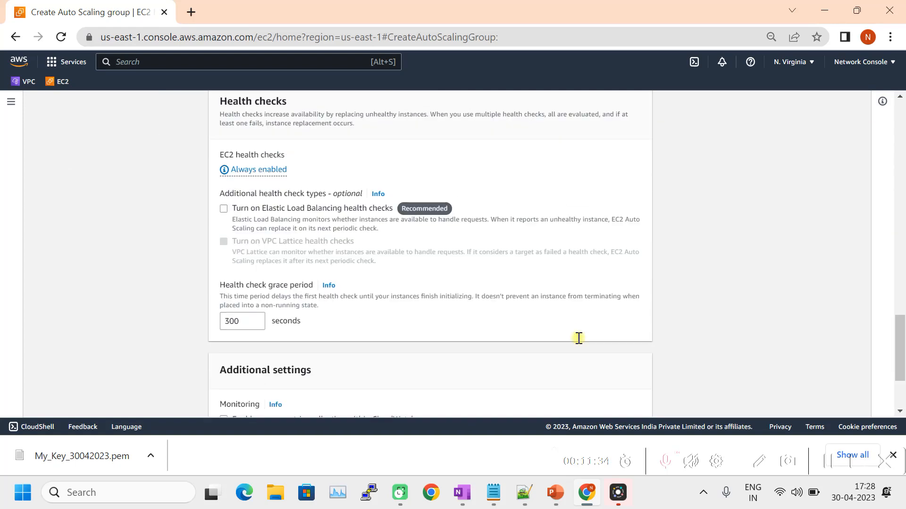
{"action": "scroll", "coordinate": [635, 394], "scroll_direction": "down", "scroll_amount": 15}
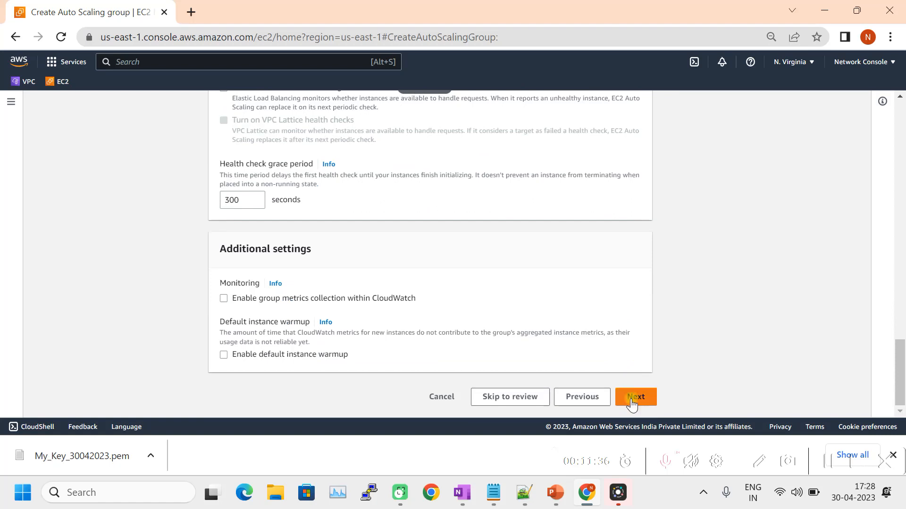
{"action": "left_click", "coordinate": [637, 396]}
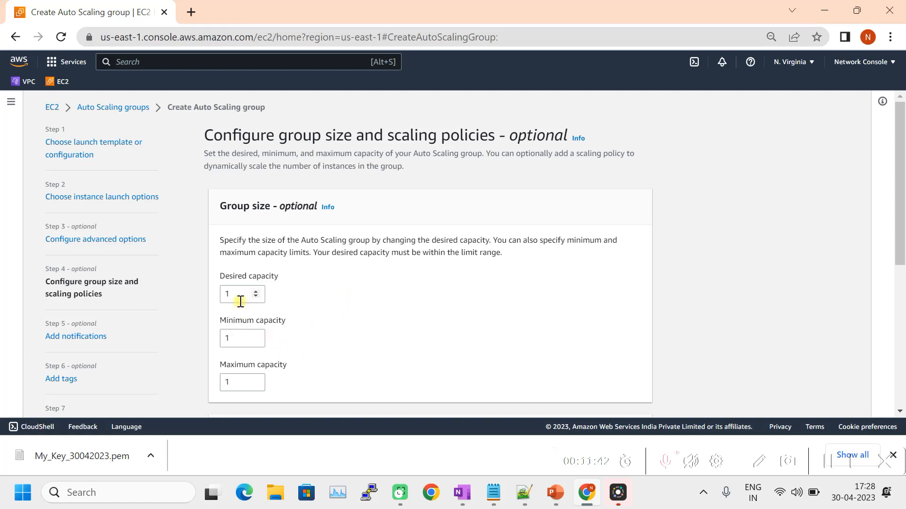
- Set the Auto Scaling group's desired, minimum and maximum capacity to 2 each
{"action": "left_click_drag", "start_coordinate": [241, 294], "coordinate": [218, 294]}
{"action": "type", "text": "2"}
{"action": "left_click_drag", "start_coordinate": [230, 337], "coordinate": [223, 337]}
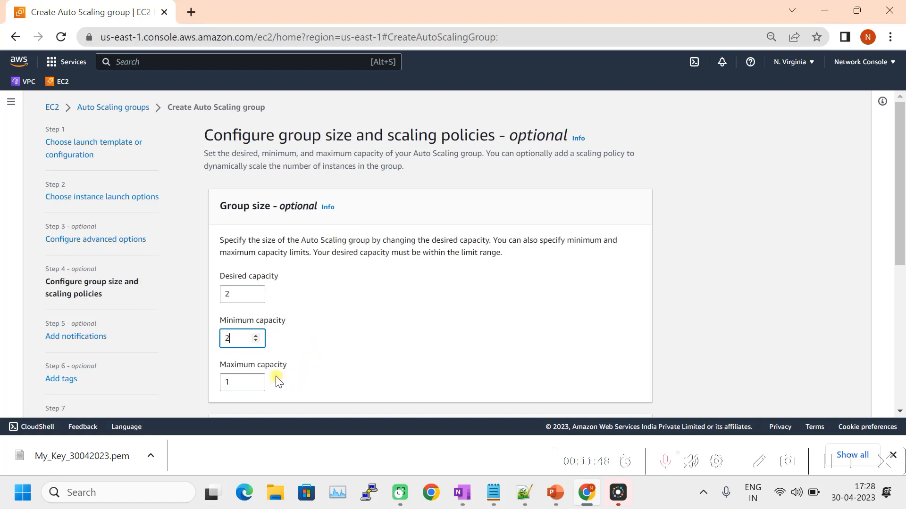
{"action": "left_click_drag", "start_coordinate": [239, 381], "coordinate": [223, 381]}
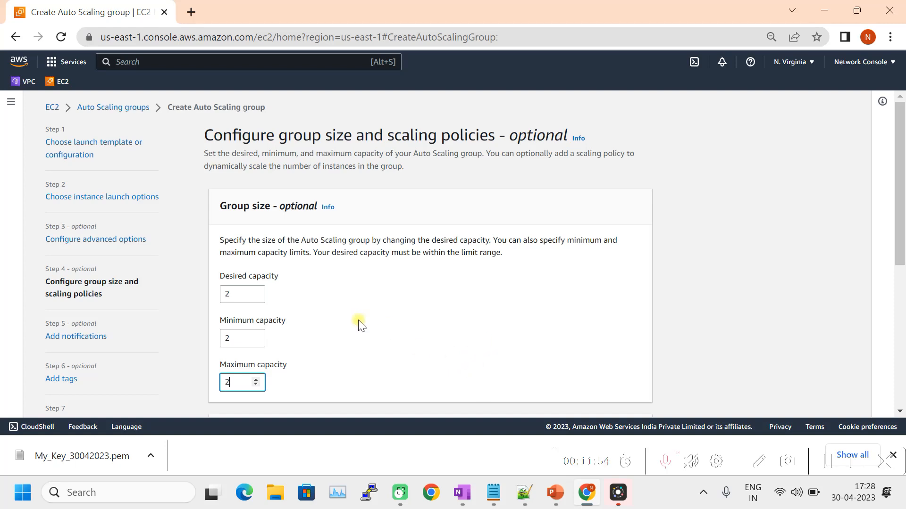
- Keep the scaling policy at None and proceed to the review without adding notifications or tags
{"action": "scroll", "coordinate": [366, 319], "scroll_direction": "down", "scroll_amount": 3}
{"action": "scroll", "coordinate": [363, 270], "scroll_direction": "down", "scroll_amount": 2}
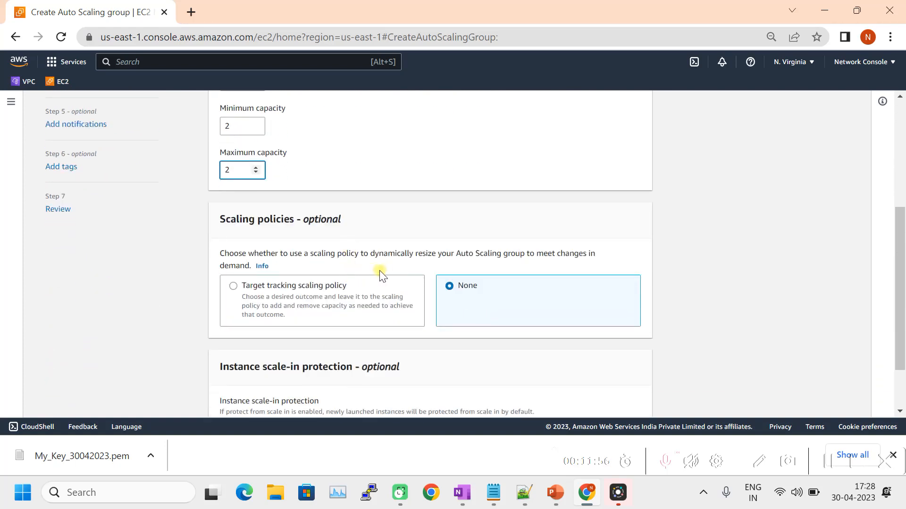
{"action": "scroll", "coordinate": [491, 293], "scroll_direction": "down", "scroll_amount": 2}
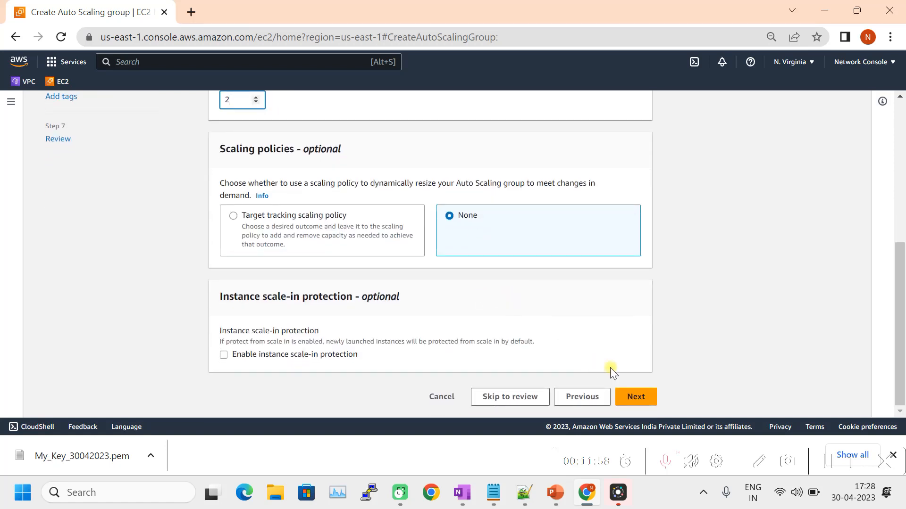
{"action": "left_click", "coordinate": [636, 398]}
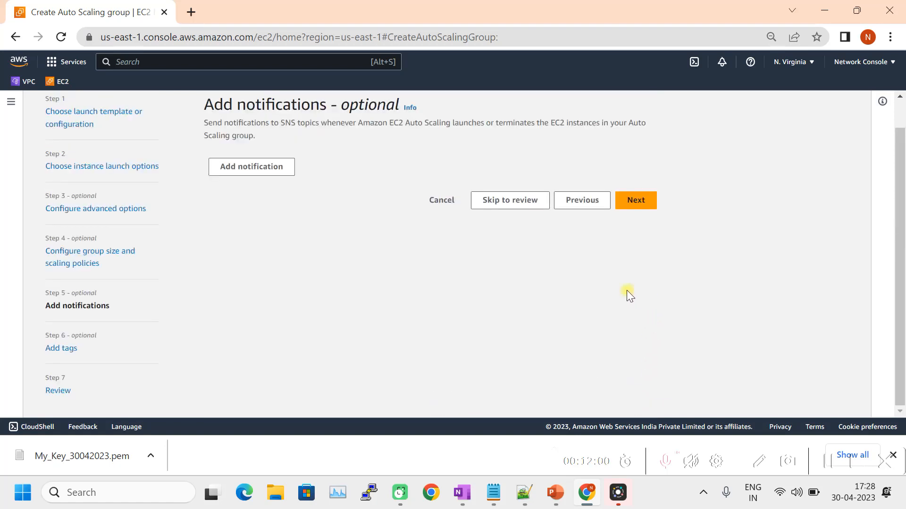
{"action": "left_click", "coordinate": [644, 203]}
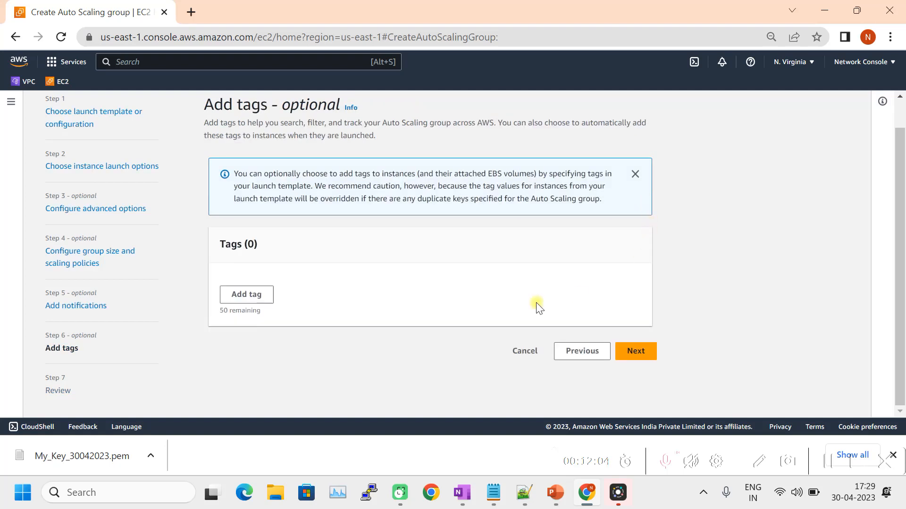
{"action": "left_click", "coordinate": [650, 357]}
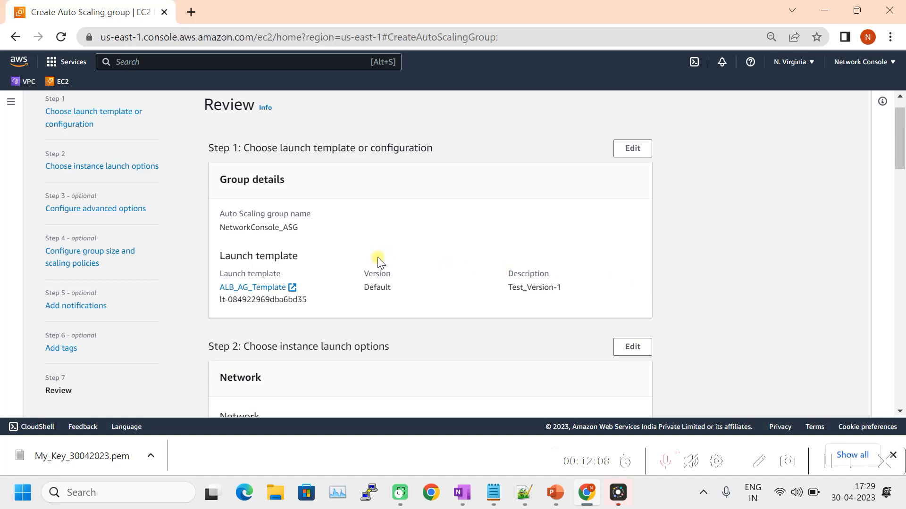
- Review the launch template, load balancing and group size settings and create the Auto Scaling group NetworkConsole_ASG
{"action": "scroll", "coordinate": [611, 232], "scroll_direction": "down", "scroll_amount": 2}
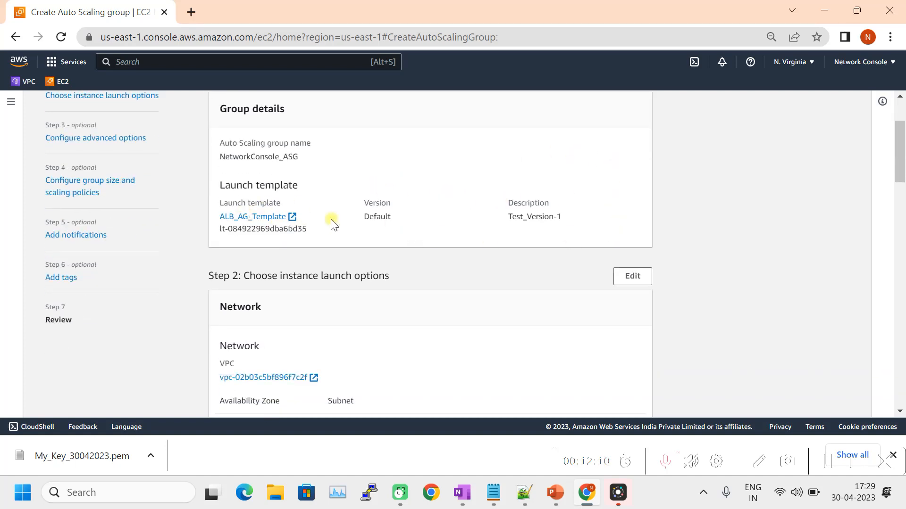
{"action": "scroll", "coordinate": [325, 302], "scroll_direction": "down", "scroll_amount": 6}
{"action": "scroll", "coordinate": [353, 279], "scroll_direction": "down", "scroll_amount": 4}
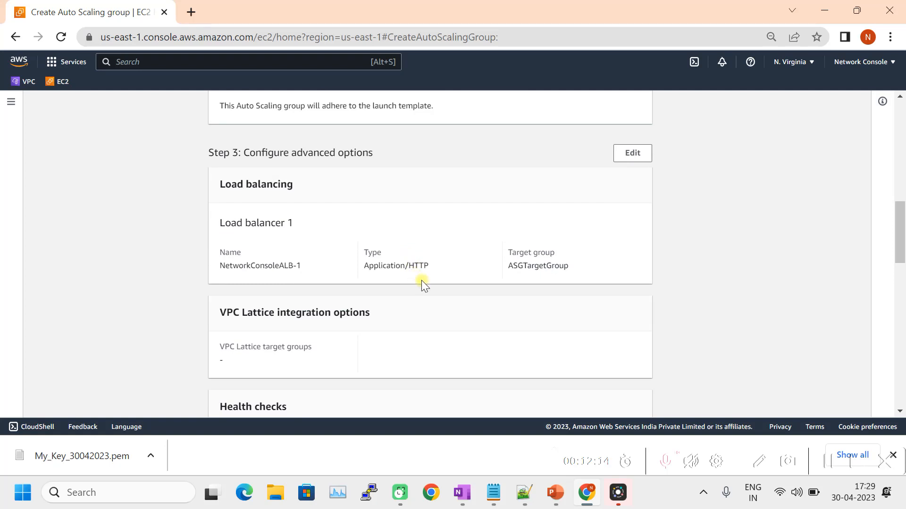
{"action": "scroll", "coordinate": [464, 295], "scroll_direction": "down", "scroll_amount": 1}
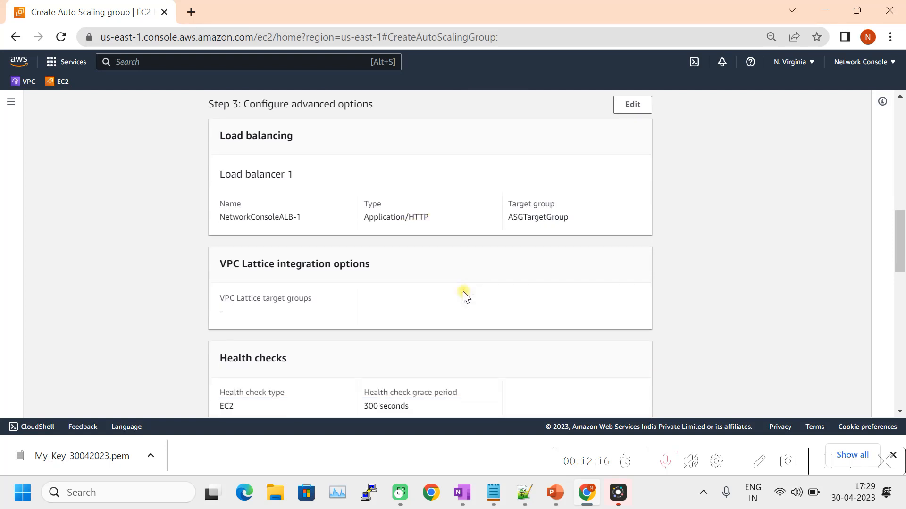
{"action": "scroll", "coordinate": [463, 296], "scroll_direction": "down", "scroll_amount": 2}
{"action": "scroll", "coordinate": [350, 265], "scroll_direction": "down", "scroll_amount": 6}
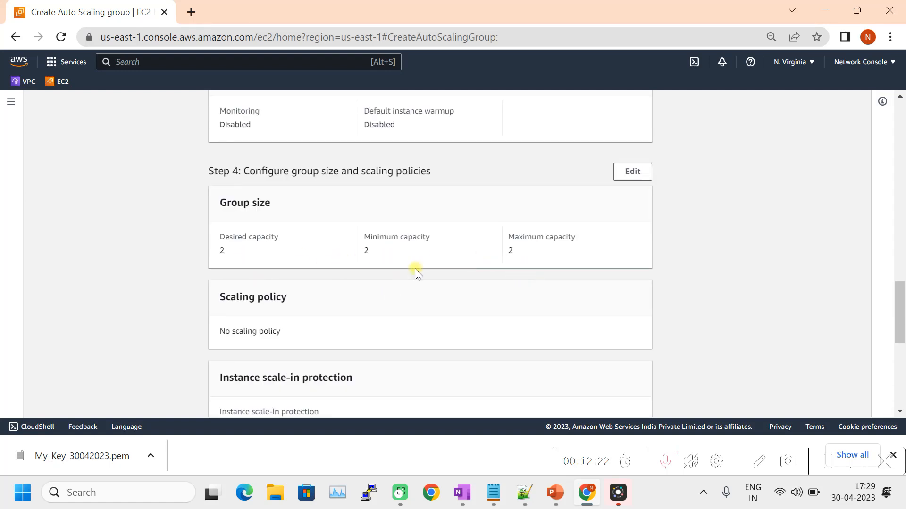
{"action": "scroll", "coordinate": [479, 279], "scroll_direction": "down", "scroll_amount": 2}
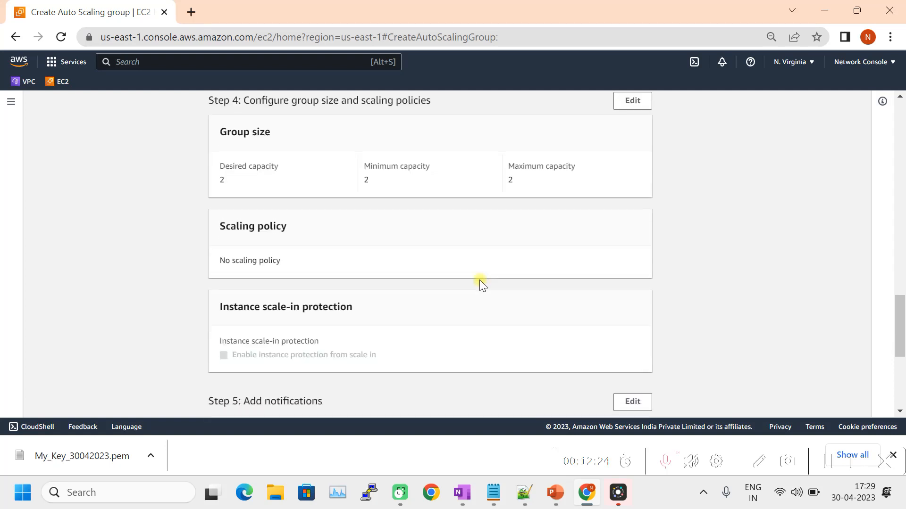
{"action": "scroll", "coordinate": [528, 284], "scroll_direction": "down", "scroll_amount": 4}
{"action": "scroll", "coordinate": [529, 284], "scroll_direction": "down", "scroll_amount": 2}
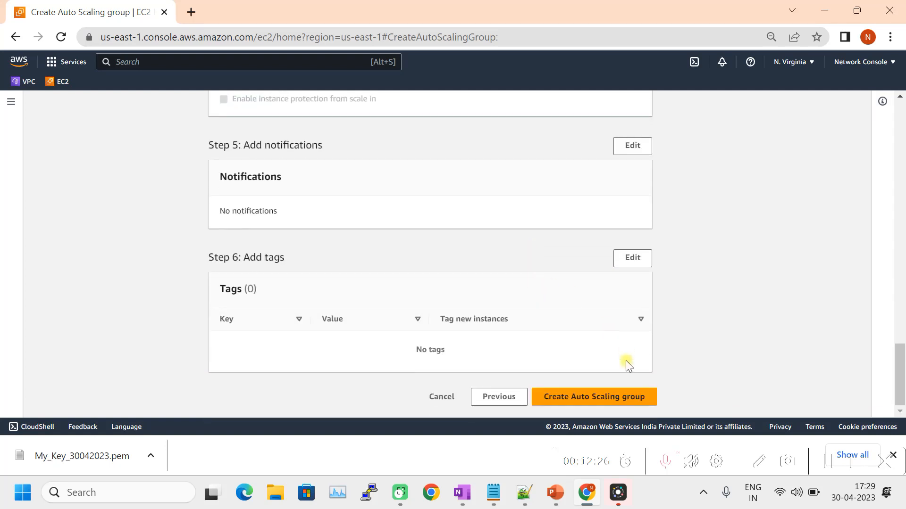
{"action": "left_click", "coordinate": [601, 398]}
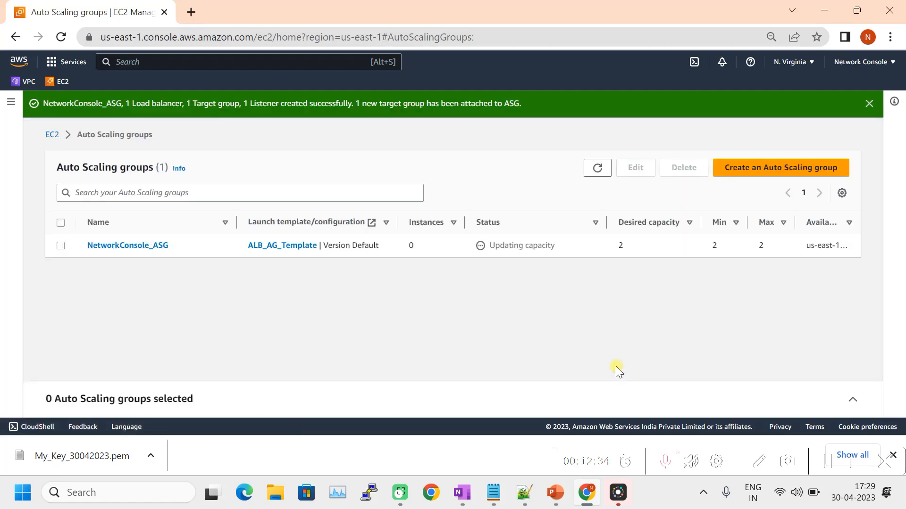
- Select the NetworkConsole_ASG group, view its group details and close them
{"action": "left_click", "coordinate": [60, 246]}
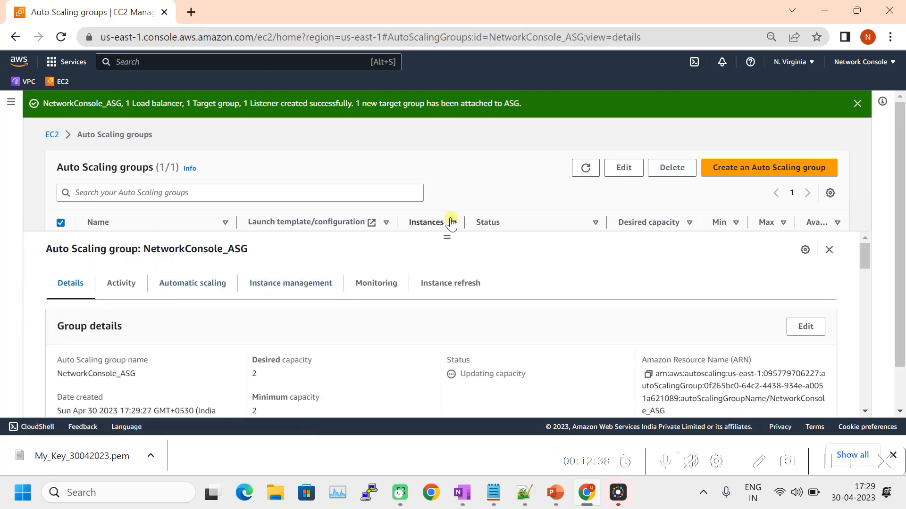
{"action": "left_click", "coordinate": [829, 250]}
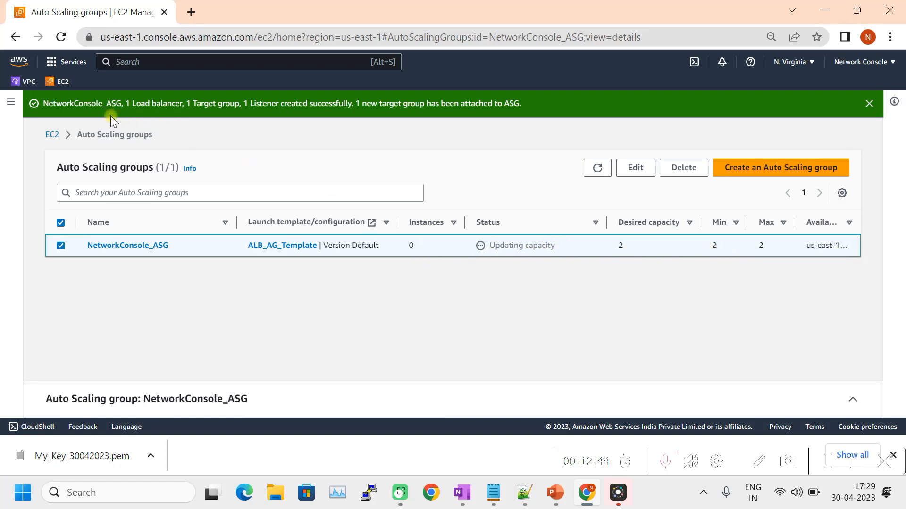
- List all EC2 instances regardless of state in a new browser tab and examine their public addresses and security groups
{"action": "middle_click", "coordinate": [58, 85]}
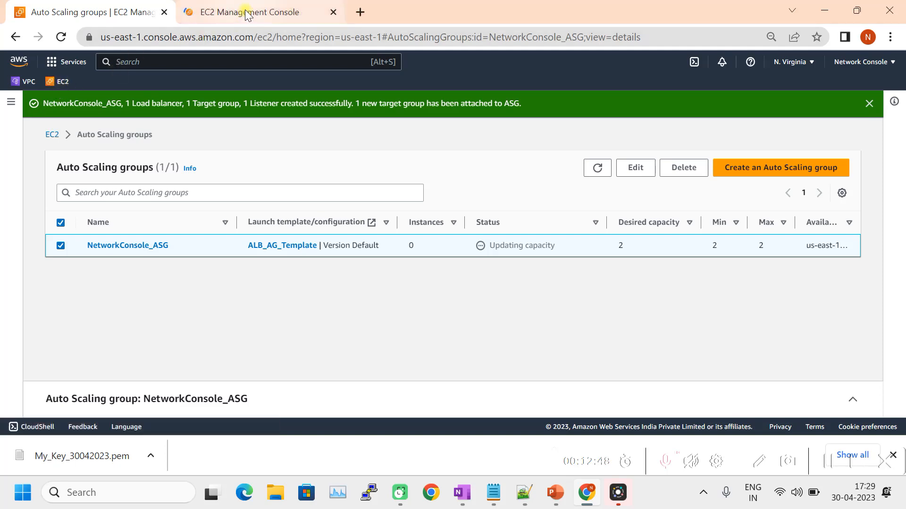
{"action": "left_click", "coordinate": [246, 13]}
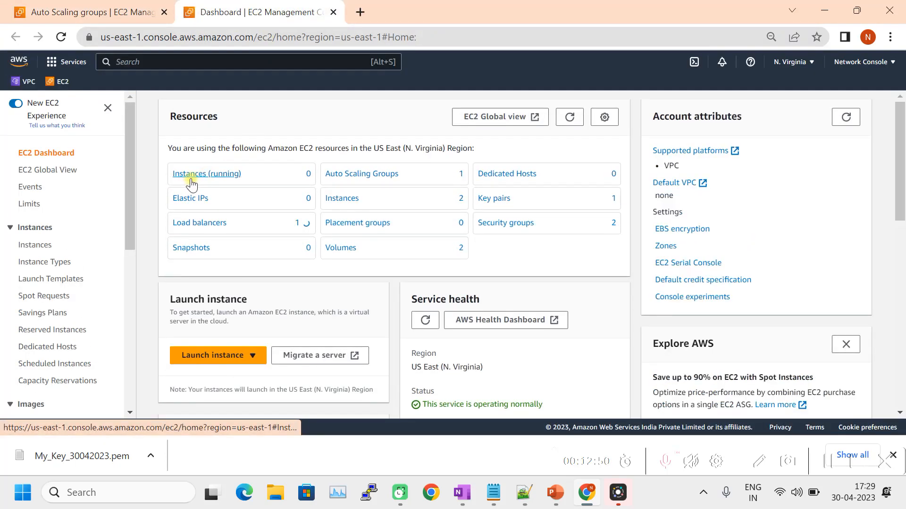
{"action": "left_click", "coordinate": [193, 177]}
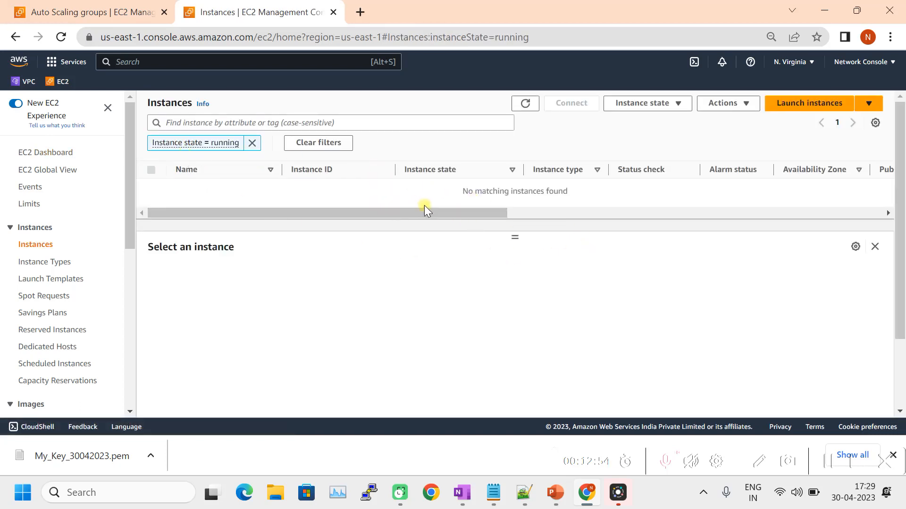
{"action": "left_click", "coordinate": [252, 143]}
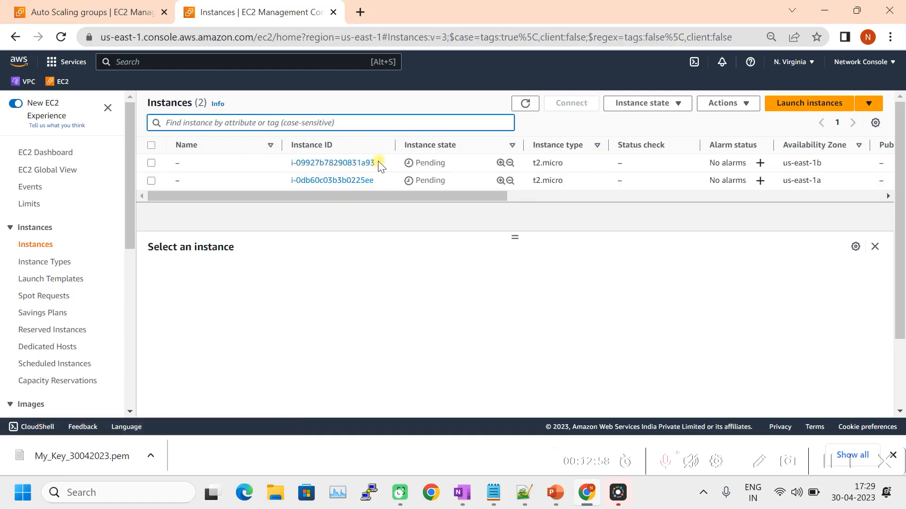
{"action": "left_click_drag", "start_coordinate": [450, 200], "coordinate": [769, 203]}
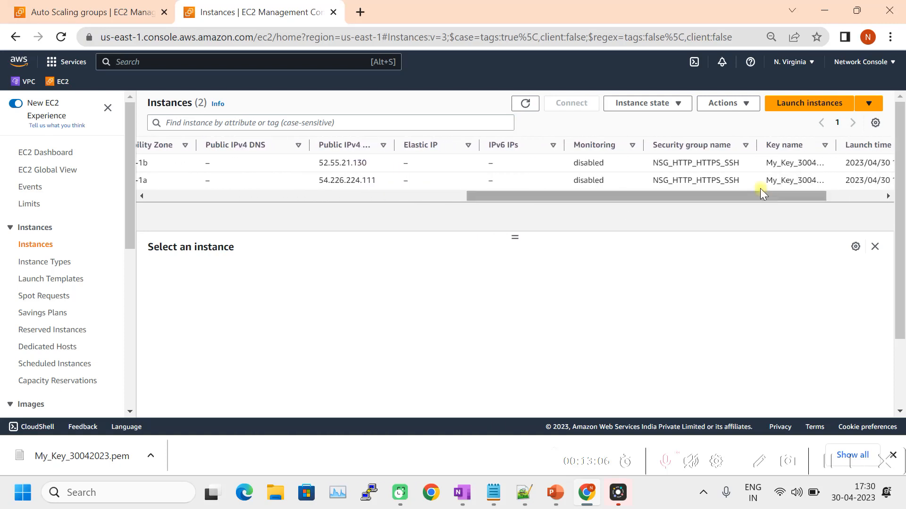
{"action": "left_click_drag", "start_coordinate": [735, 197], "coordinate": [418, 194]}
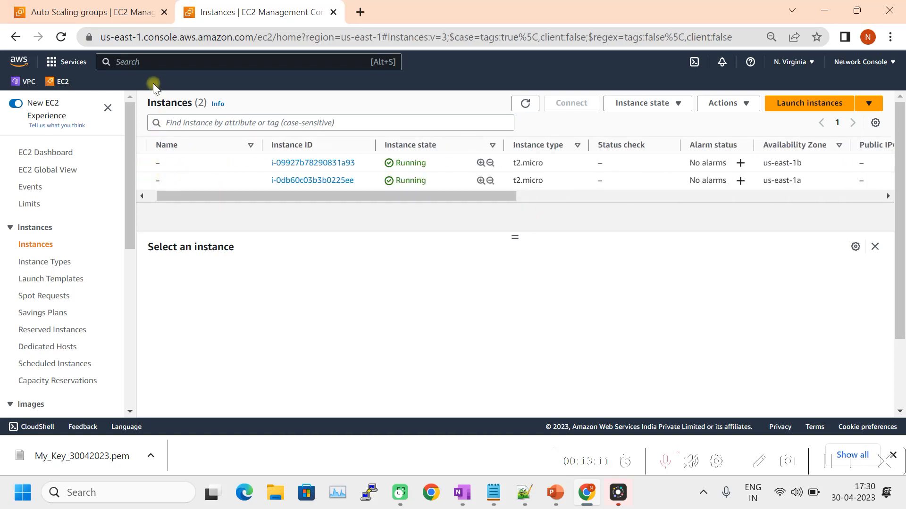
- Return to the Auto Scaling groups tab, refresh the list and inspect the group details of NetworkConsole_ASG
{"action": "left_click", "coordinate": [113, 13]}
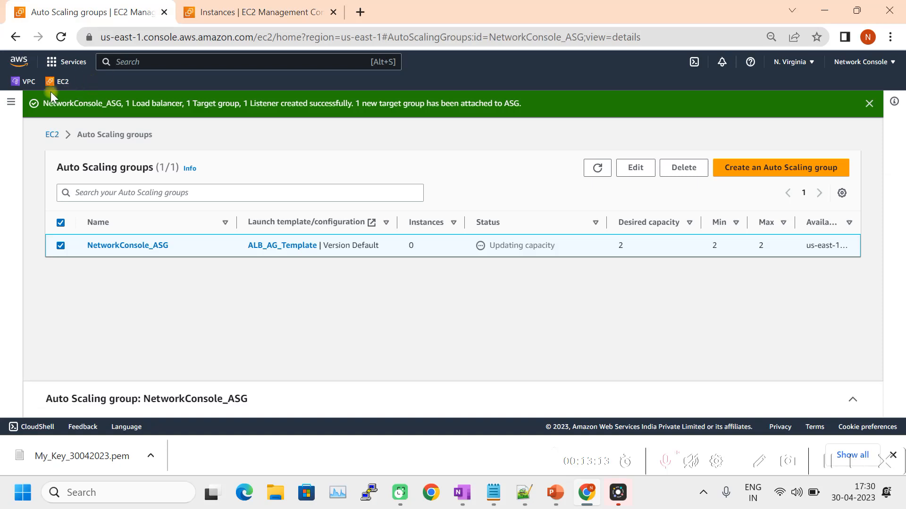
{"action": "left_click", "coordinate": [597, 170]}
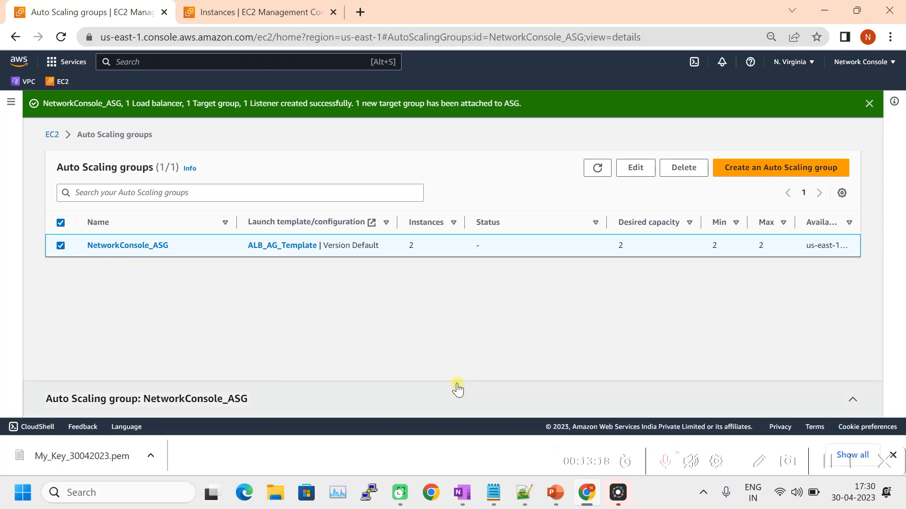
{"action": "left_click", "coordinate": [552, 396]}
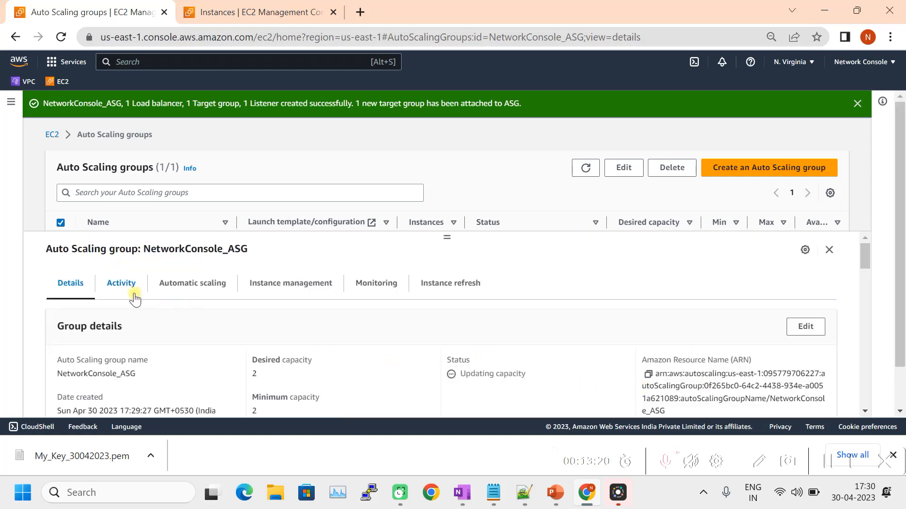
{"action": "scroll", "coordinate": [290, 326], "scroll_direction": "down", "scroll_amount": 3}
{"action": "scroll", "coordinate": [304, 329], "scroll_direction": "up", "scroll_amount": 3}
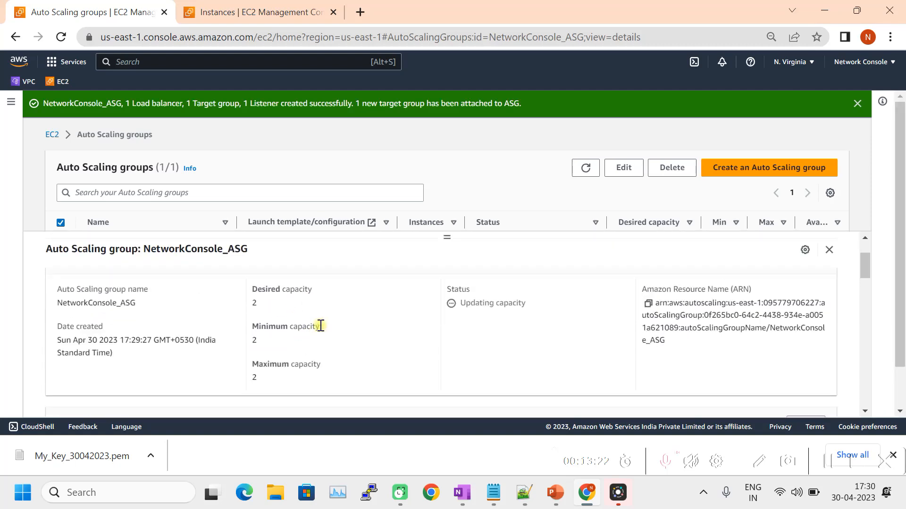
- Examine the CloudWatch monitoring graphs of NetworkConsole_ASG
{"action": "left_click", "coordinate": [375, 284]}
{"action": "scroll", "coordinate": [451, 313], "scroll_direction": "down", "scroll_amount": 3}
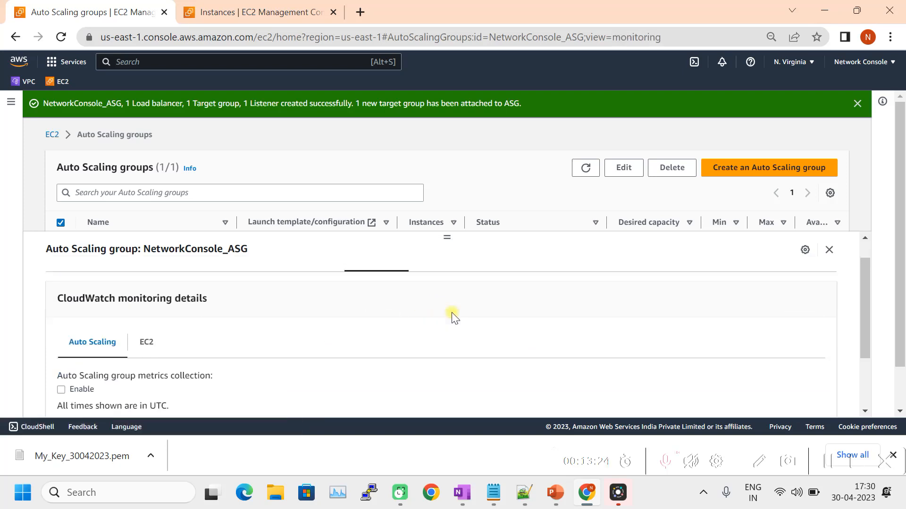
{"action": "scroll", "coordinate": [417, 335], "scroll_direction": "down", "scroll_amount": 2}
{"action": "scroll", "coordinate": [418, 334], "scroll_direction": "up", "scroll_amount": 2}
{"action": "mouse_move", "coordinate": [450, 240]}
{"action": "left_mouse_down"}
{"action": "mouse_move", "coordinate": [447, 267]}
{"action": "mouse_move", "coordinate": [448, 236]}
{"action": "left_mouse_up"}
{"action": "scroll", "coordinate": [357, 374], "scroll_direction": "down", "scroll_amount": 4}
{"action": "scroll", "coordinate": [356, 372], "scroll_direction": "up", "scroll_amount": 2}
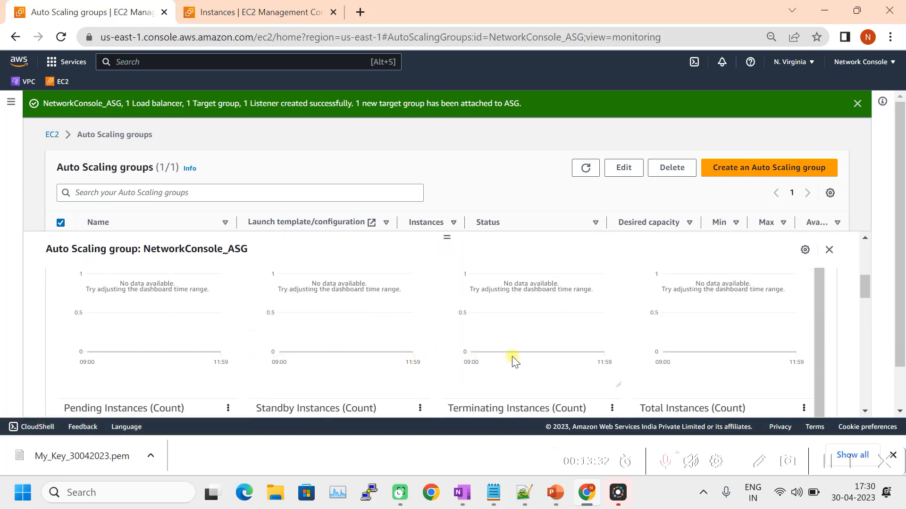
{"action": "scroll", "coordinate": [513, 361], "scroll_direction": "up", "scroll_amount": 4}
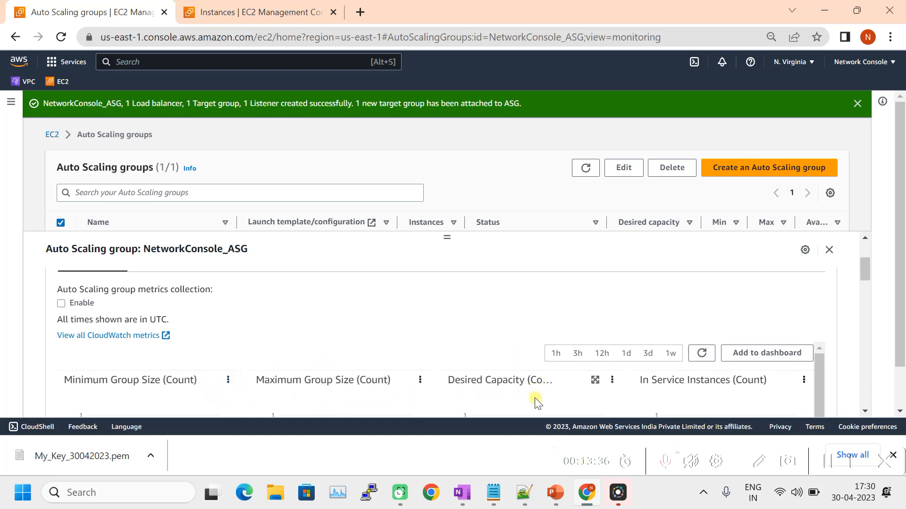
{"action": "scroll", "coordinate": [624, 400], "scroll_direction": "down", "scroll_amount": 1}
{"action": "scroll", "coordinate": [540, 391], "scroll_direction": "down", "scroll_amount": 2}
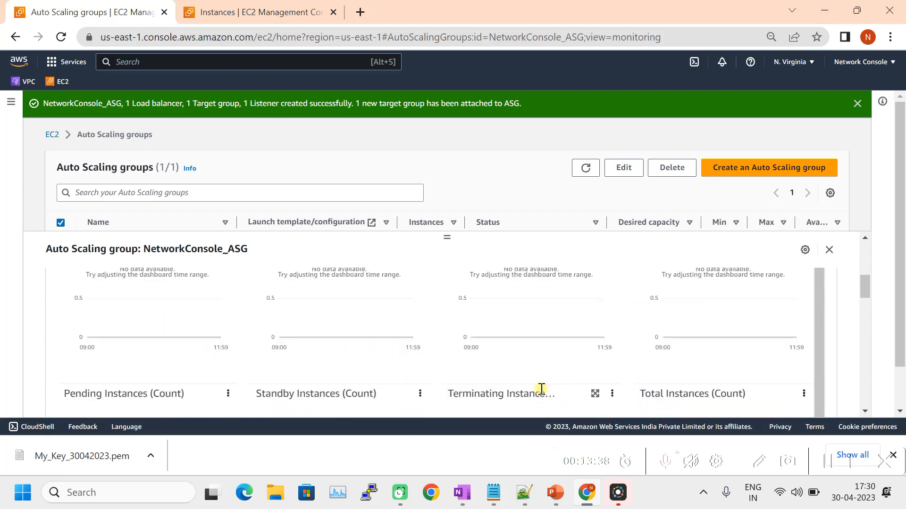
{"action": "scroll", "coordinate": [290, 366], "scroll_direction": "up", "scroll_amount": 5}
{"action": "scroll", "coordinate": [286, 341], "scroll_direction": "up", "scroll_amount": 3}
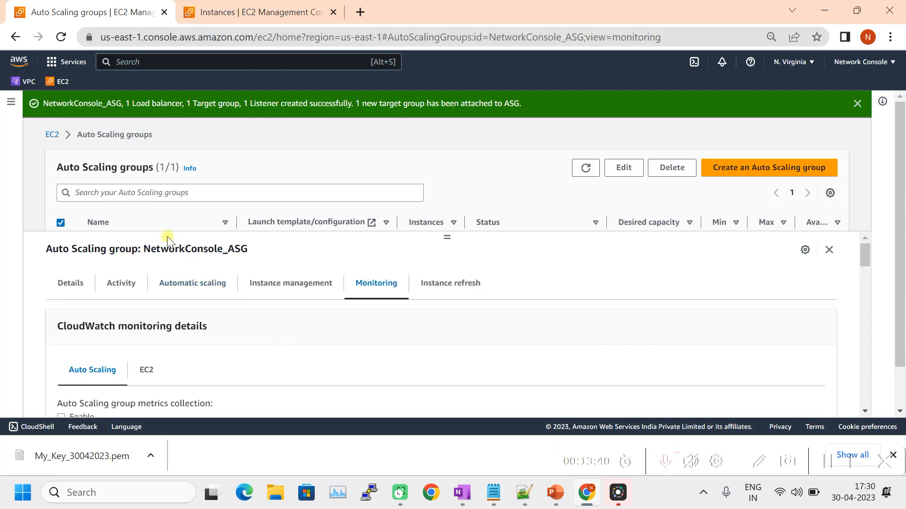
- Open the EC2 load balancers list and widen its State column
{"action": "left_click", "coordinate": [60, 82]}
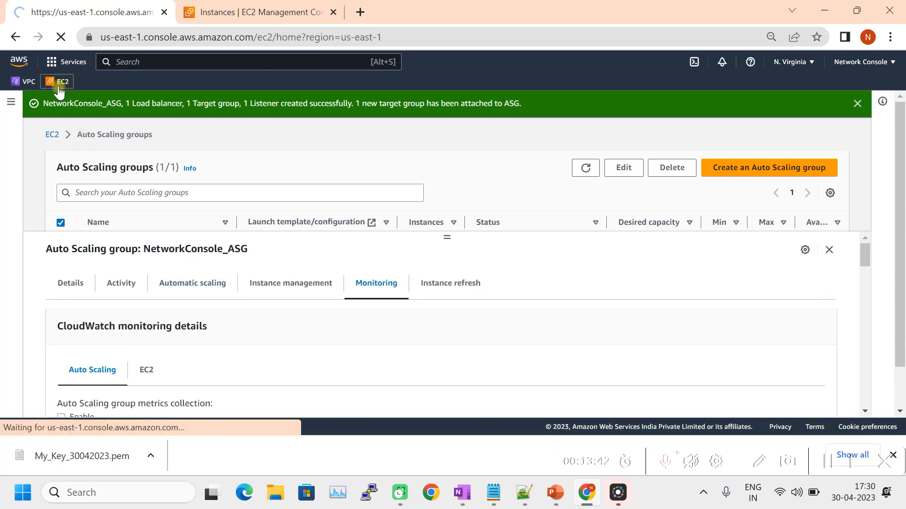
{"action": "scroll", "coordinate": [60, 296], "scroll_direction": "down", "scroll_amount": 7}
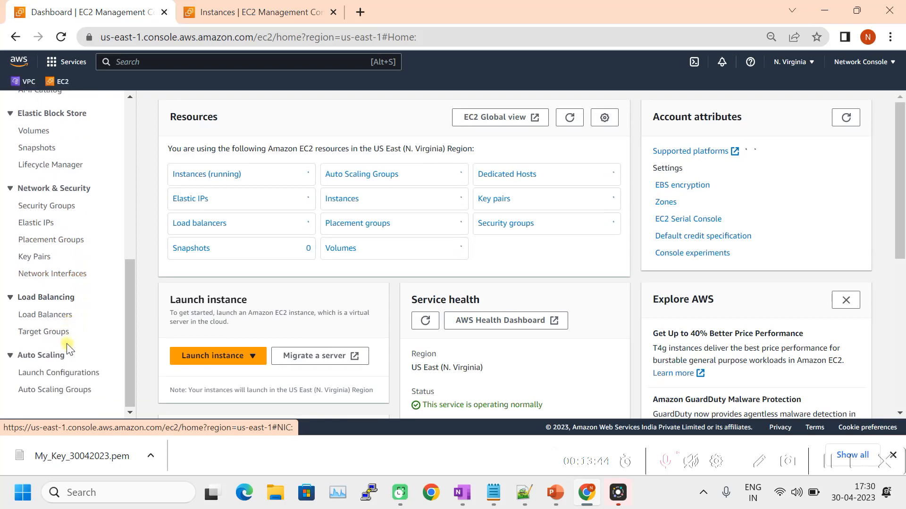
{"action": "left_click", "coordinate": [63, 321]}
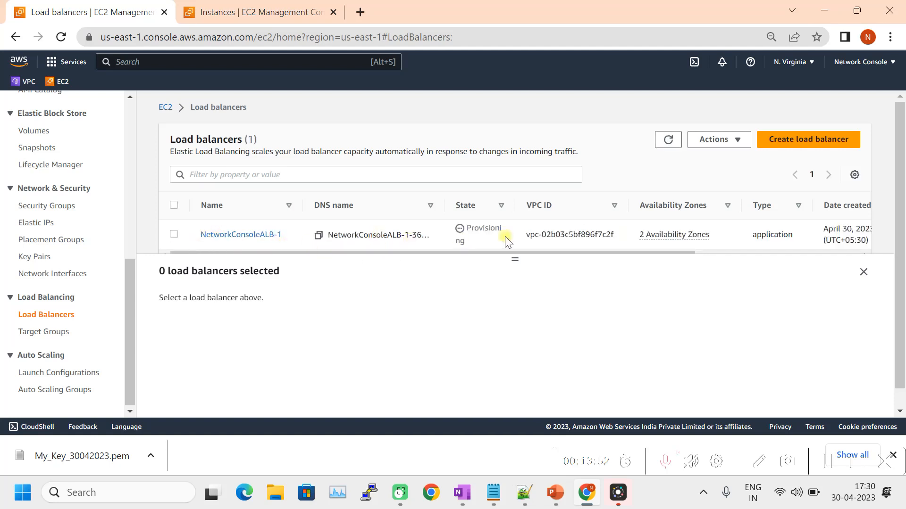
{"action": "left_click_drag", "start_coordinate": [511, 212], "coordinate": [544, 218]}
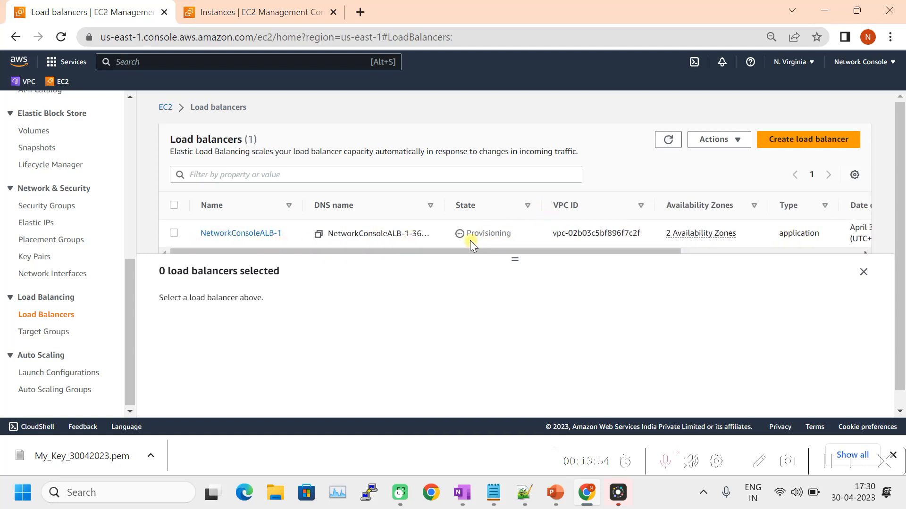
- Select NetworkConsoleALB-1, examine its details and refresh the load balancers list to check its state
{"action": "left_click", "coordinate": [174, 233]}
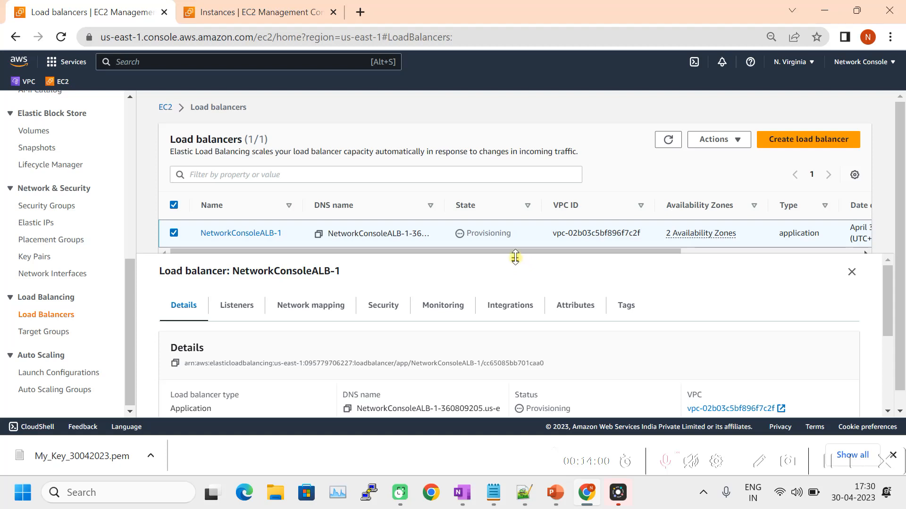
{"action": "left_click_drag", "start_coordinate": [515, 257], "coordinate": [515, 243]}
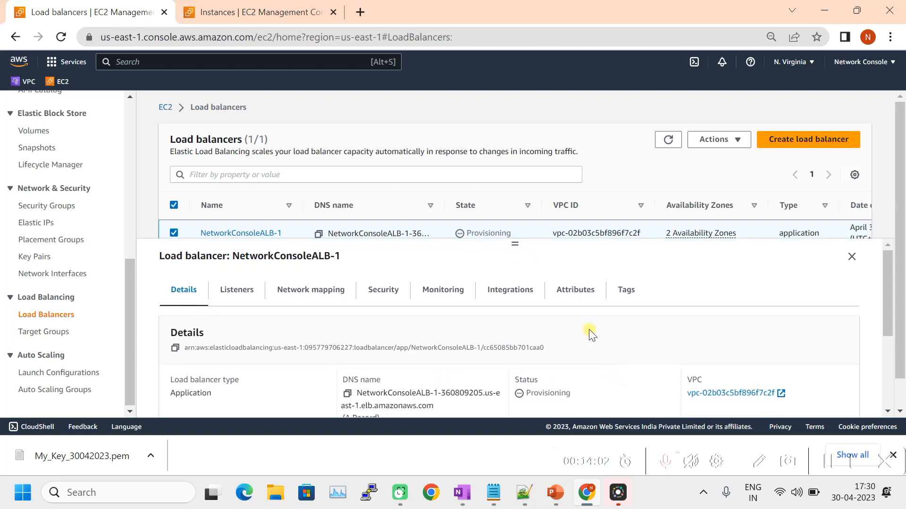
{"action": "scroll", "coordinate": [604, 345], "scroll_direction": "down", "scroll_amount": 3}
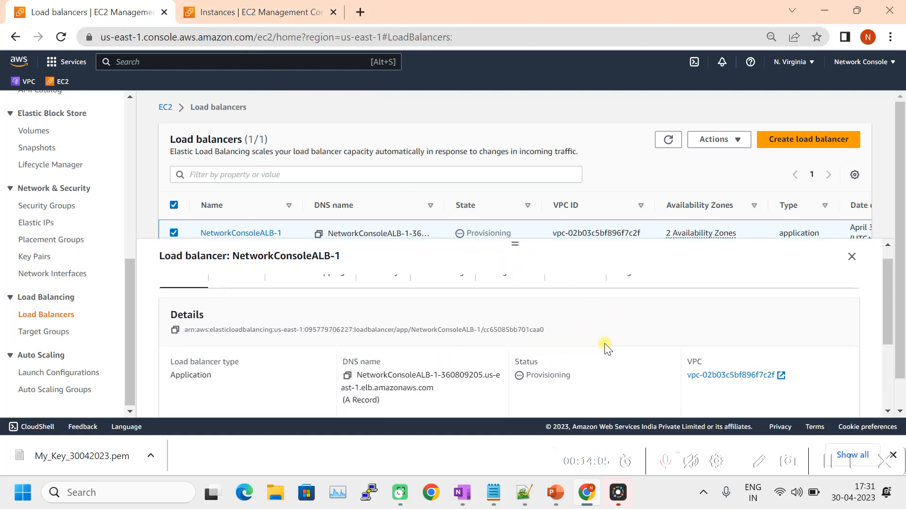
{"action": "scroll", "coordinate": [606, 350], "scroll_direction": "up", "scroll_amount": 4}
{"action": "left_click", "coordinate": [668, 139]}
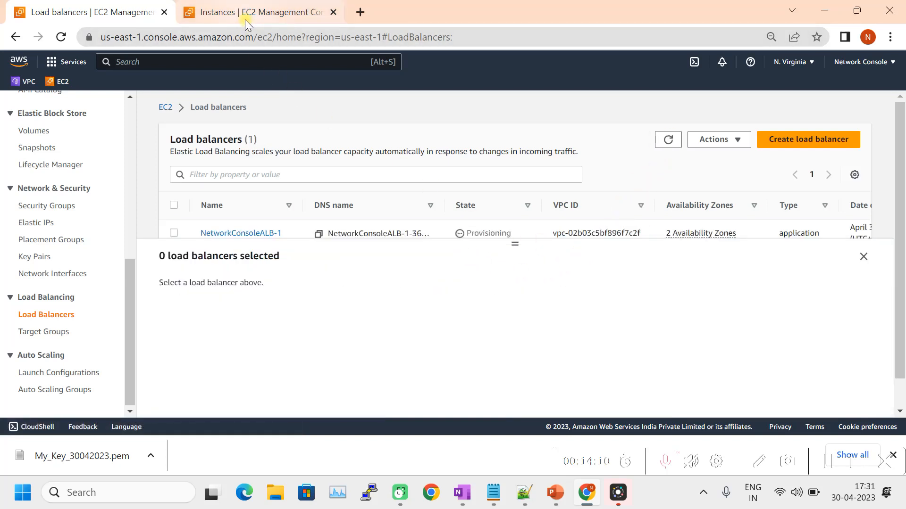
{"action": "left_click_drag", "start_coordinate": [515, 244], "coordinate": [515, 268]}
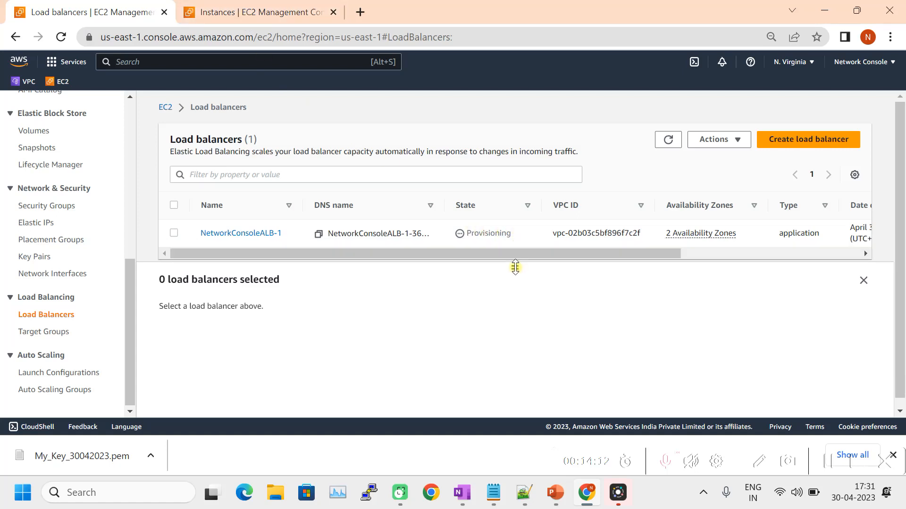
- Return to the EC2 instances tab and refresh the list to check the status checks of both instances
{"action": "left_click", "coordinate": [253, 7]}
{"action": "left_click", "coordinate": [526, 105]}
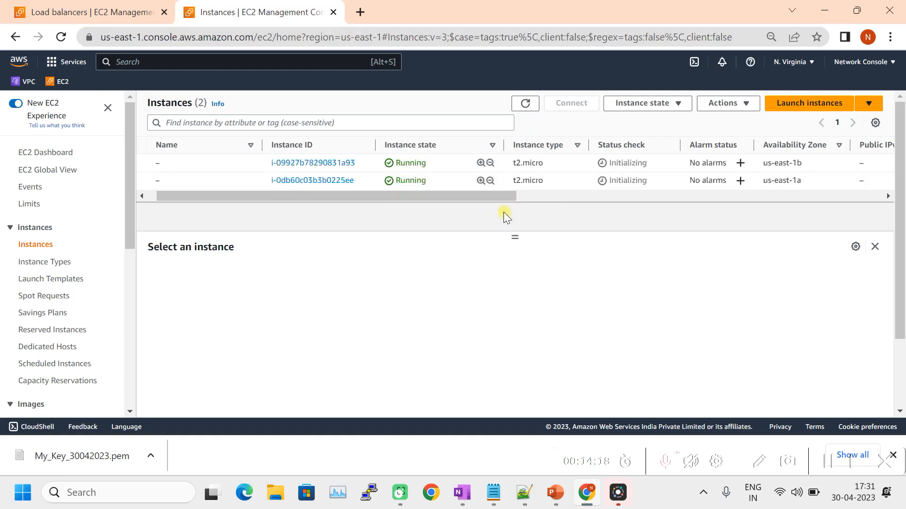
{"action": "left_click_drag", "start_coordinate": [495, 197], "coordinate": [351, 212]}
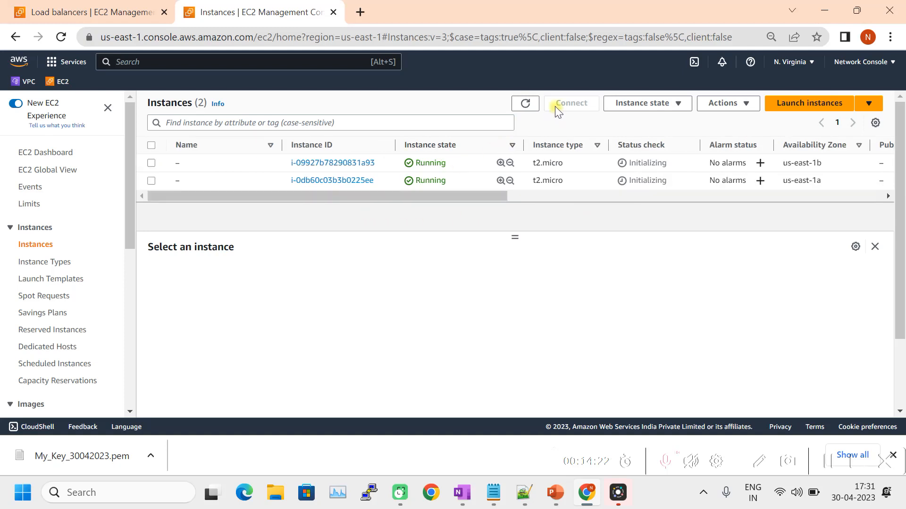
{"action": "left_click", "coordinate": [521, 107]}
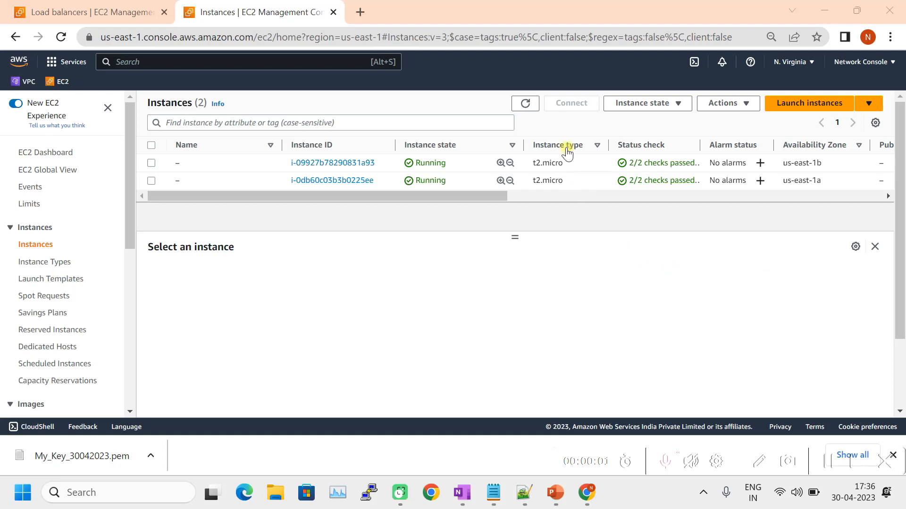
{"action": "left_click", "coordinate": [530, 108]}
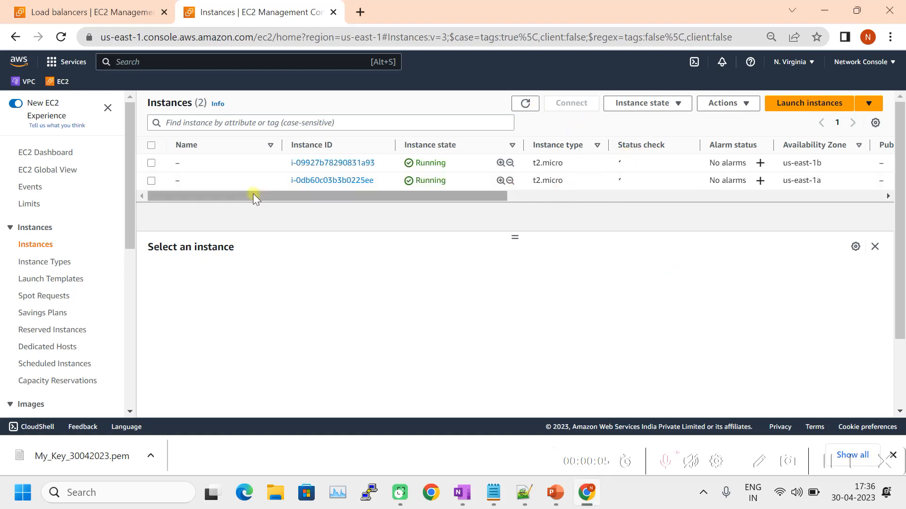
- Copy the public IPv4 address of the us-east-1b instance and open a new incognito window
{"action": "left_click", "coordinate": [151, 163]}
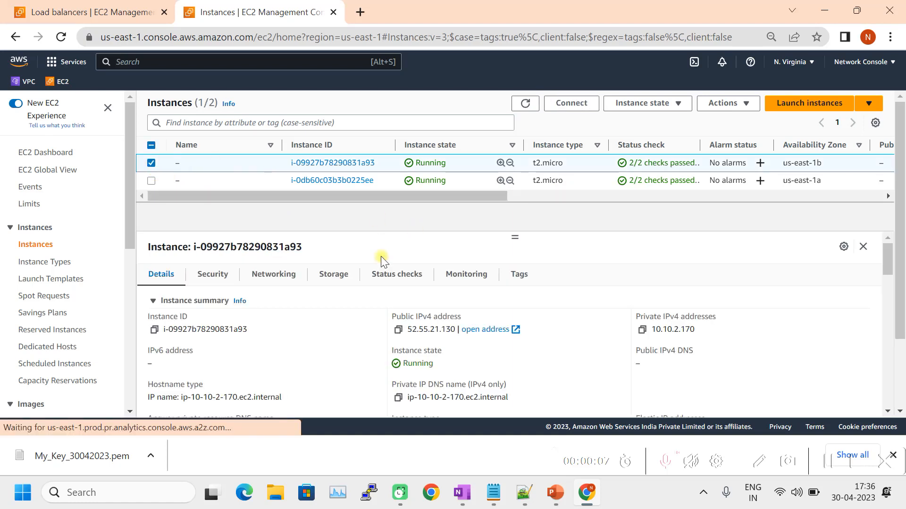
{"action": "left_click", "coordinate": [398, 330]}
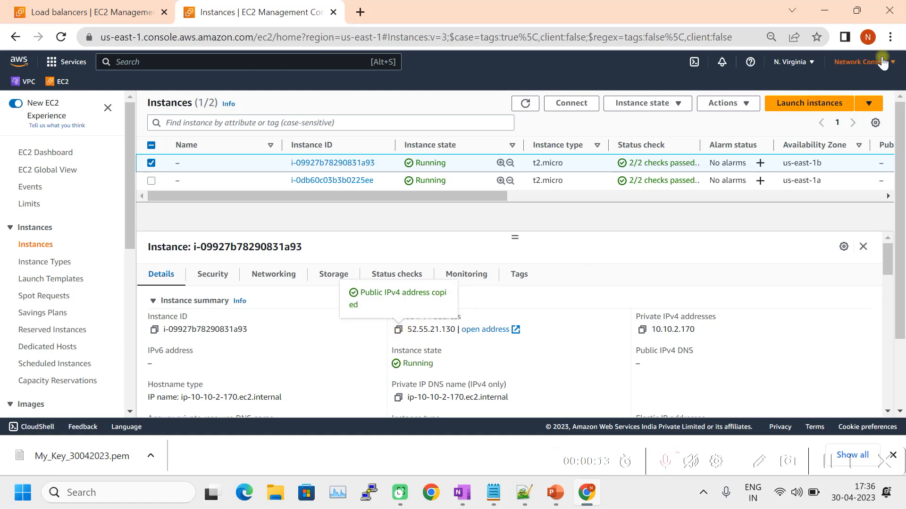
{"action": "left_click", "coordinate": [890, 37]}
{"action": "left_click", "coordinate": [854, 93]}
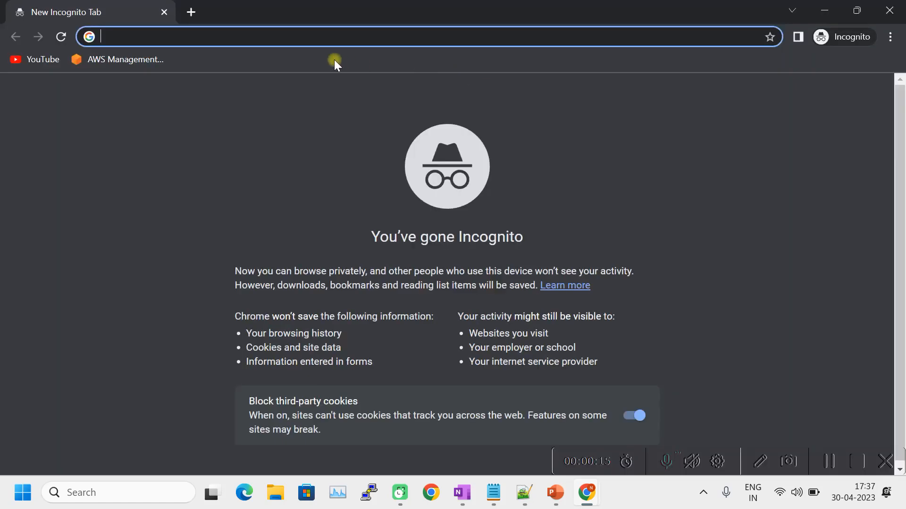
{"action": "type", "text": "https"}
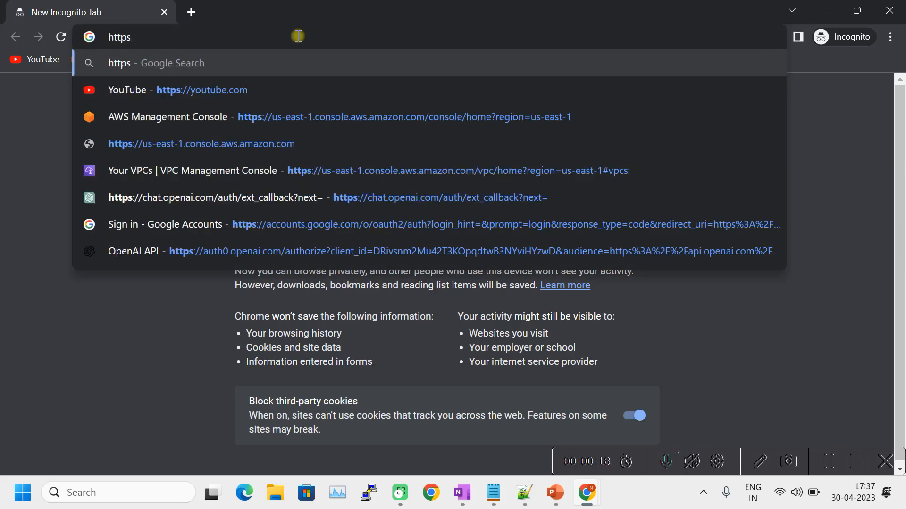
{"action": "key", "text": "BackSpace"}
{"action": "type", "text": ":"}
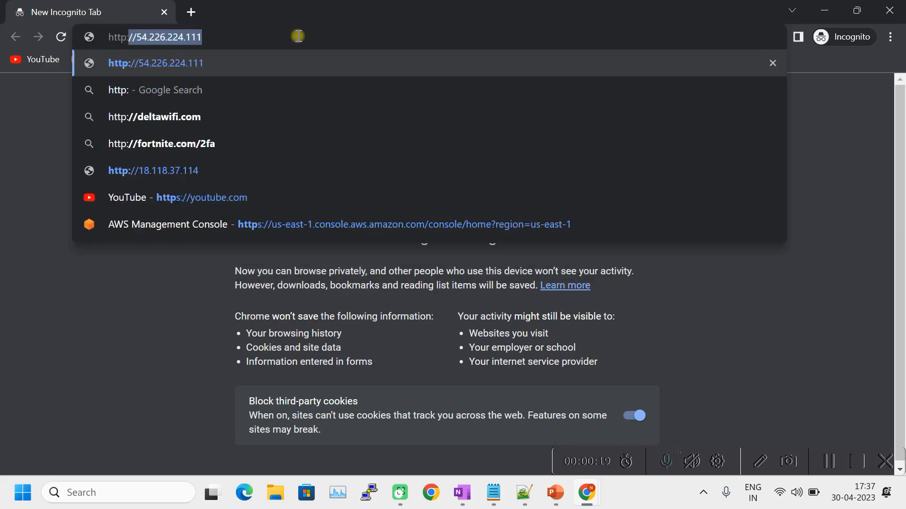
{"action": "type", "text": "//"}
{"action": "key", "text": "ctrl+v"}
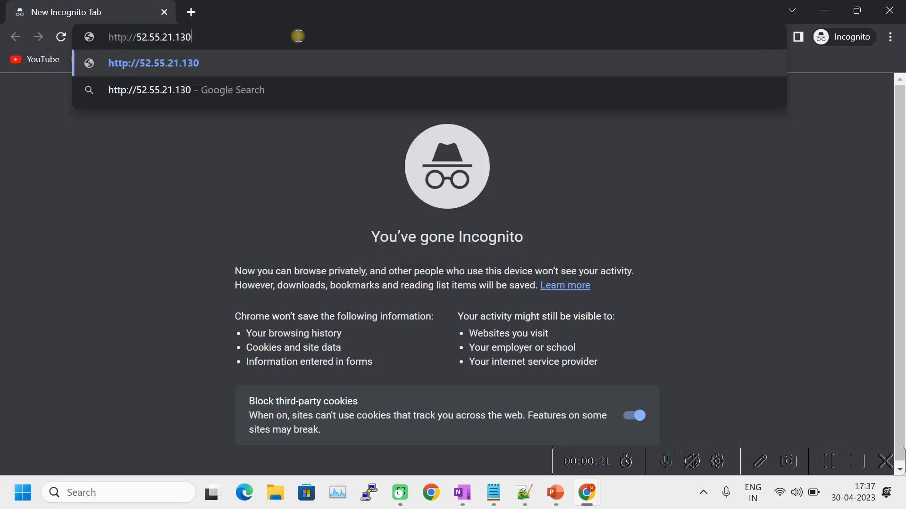
{"action": "key", "text": "Return"}
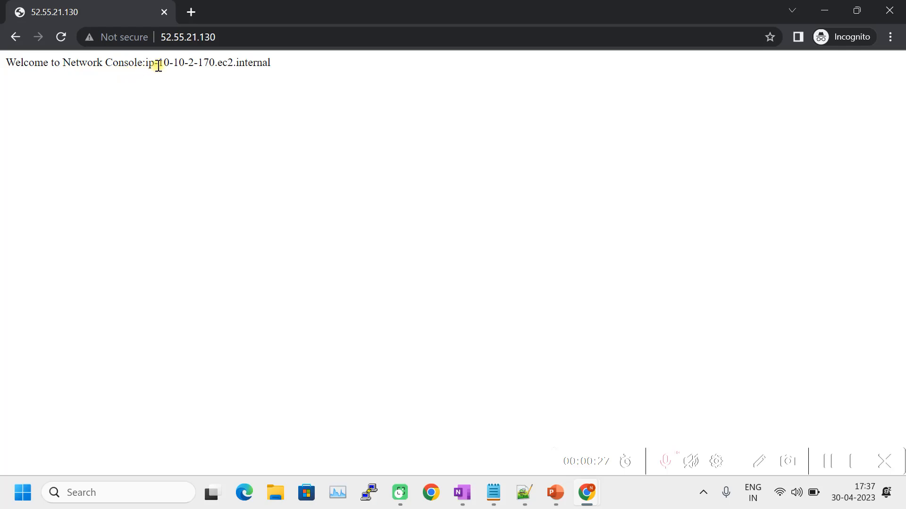
- Highlight the hostname on the welcome page and shift the incognito window over the console to compare it with the instance details
{"action": "left_click_drag", "start_coordinate": [147, 63], "coordinate": [273, 63]}
{"action": "left_click_drag", "start_coordinate": [349, 10], "coordinate": [737, 363]}
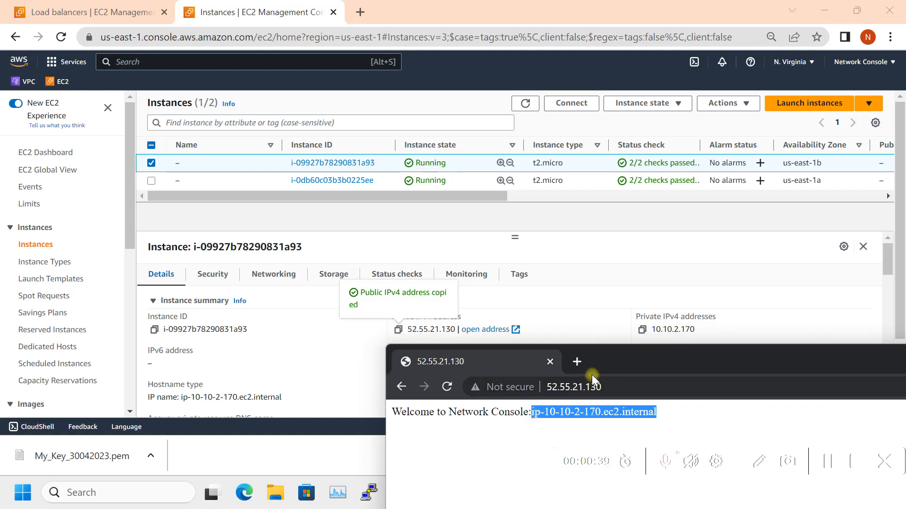
{"action": "left_click_drag", "start_coordinate": [632, 358], "coordinate": [506, 253]}
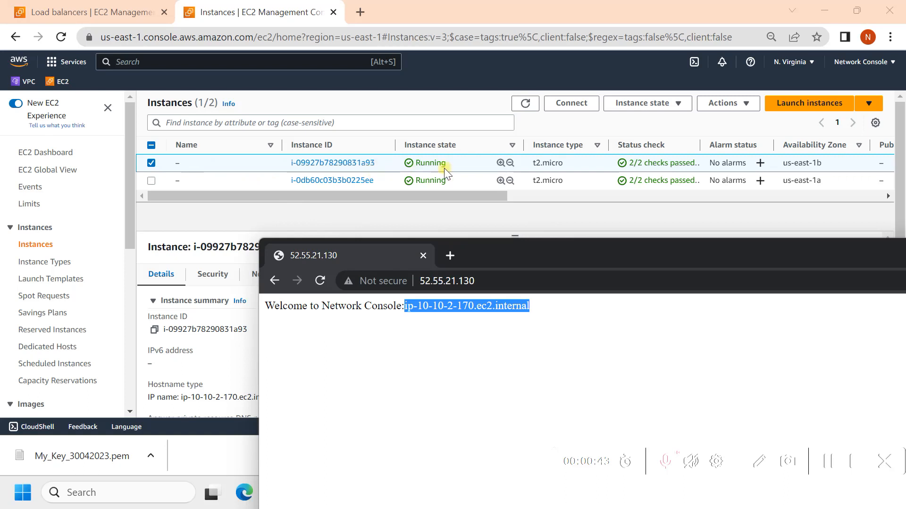
{"action": "left_click_drag", "start_coordinate": [623, 259], "coordinate": [666, 404]}
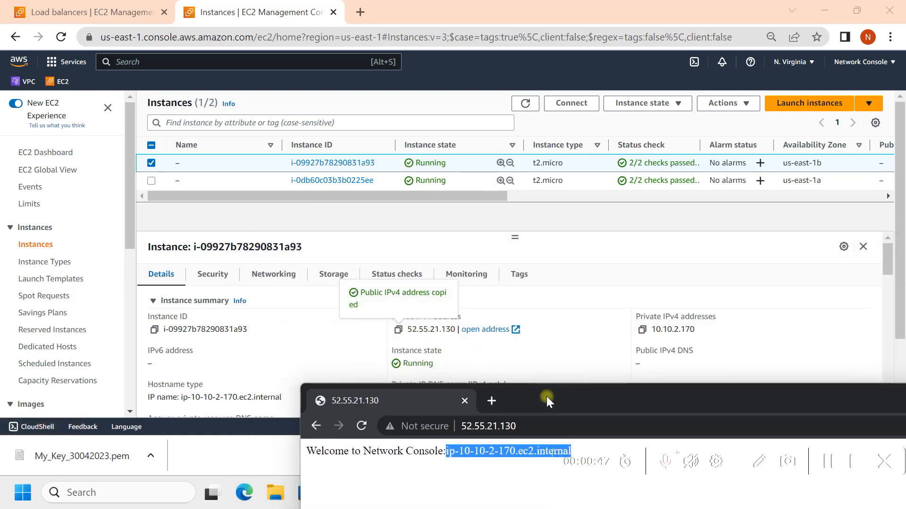
{"action": "left_click_drag", "start_coordinate": [547, 396], "coordinate": [579, 269]}
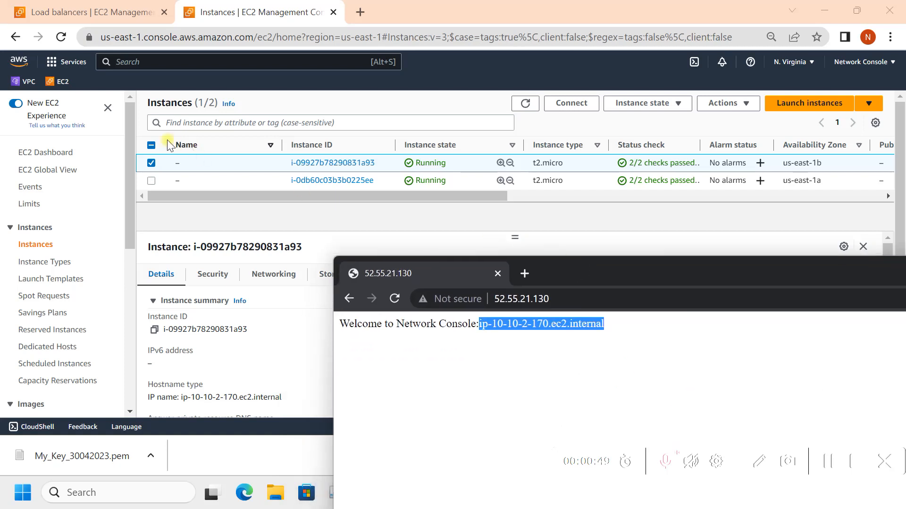
- Select only the us-east-1a instance and copy its public IPv4 address
{"action": "left_click", "coordinate": [151, 163]}
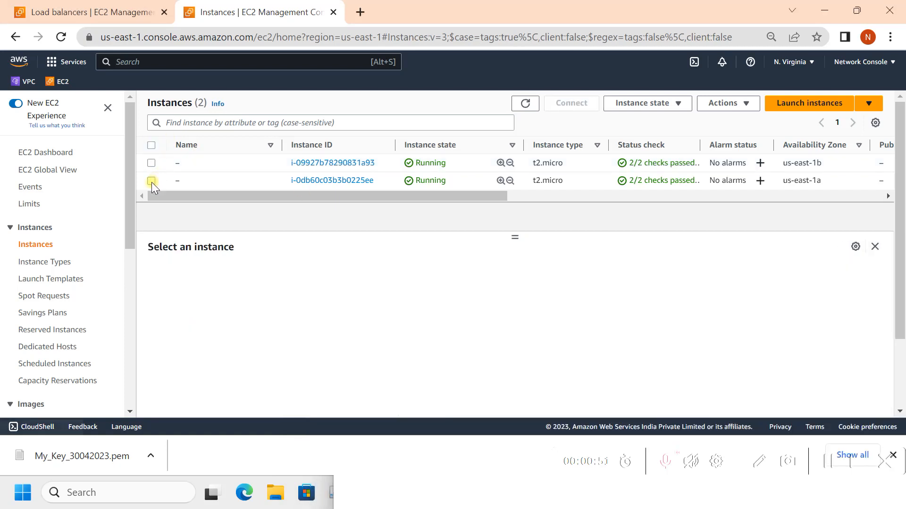
{"action": "left_click", "coordinate": [151, 181]}
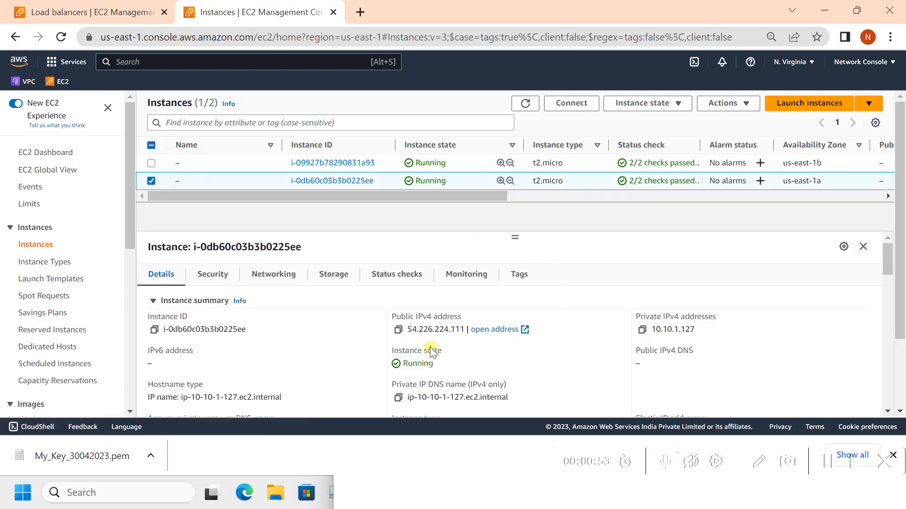
{"action": "left_click_drag", "start_coordinate": [464, 330], "coordinate": [432, 331]}
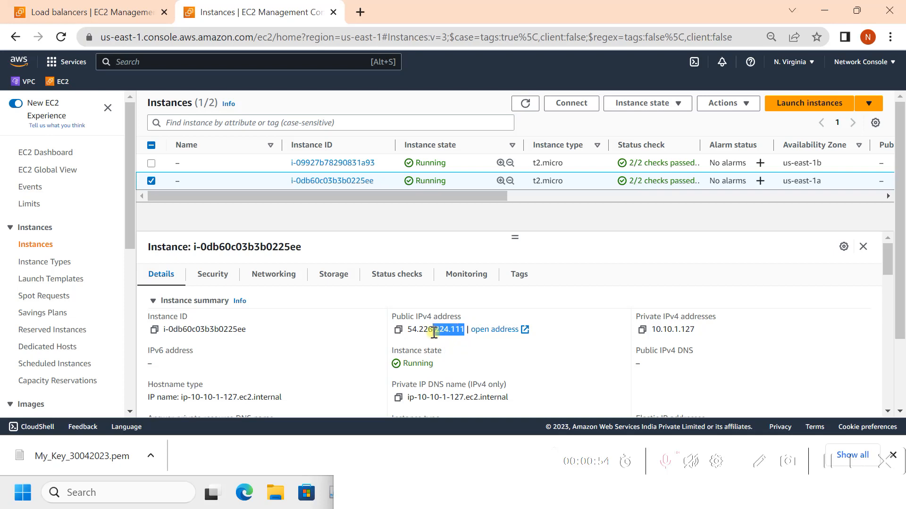
{"action": "left_click", "coordinate": [398, 330]}
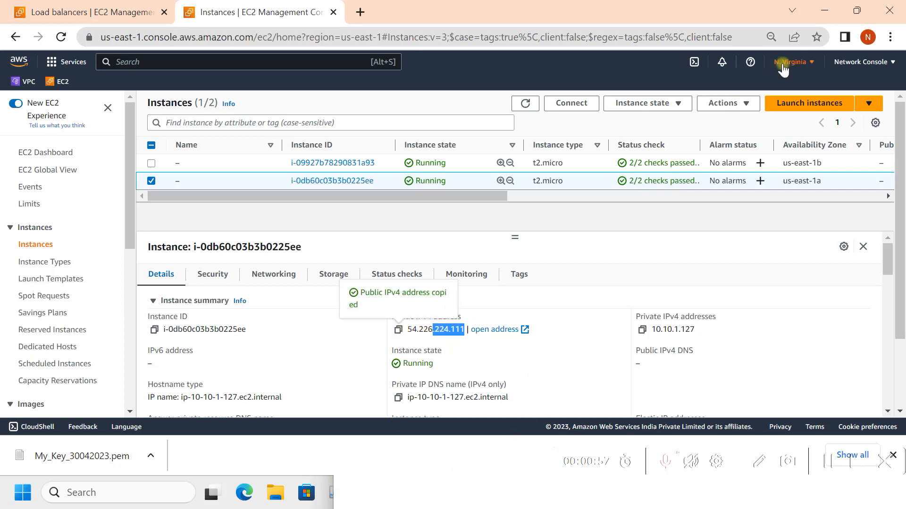
- Load 54.226.224.111 in a new tab of the incognito window
{"action": "left_click", "coordinate": [452, 504]}
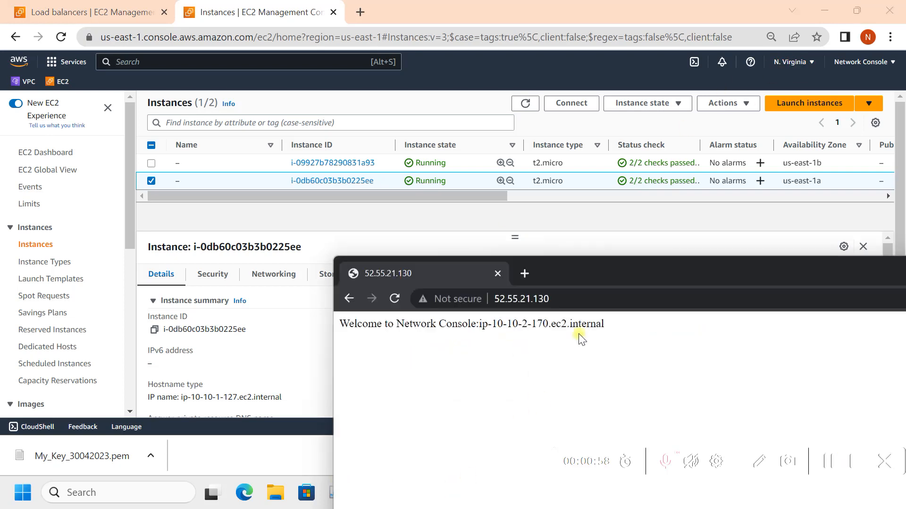
{"action": "left_click", "coordinate": [522, 273]}
{"action": "key", "text": "ctrl+v"}
{"action": "key", "text": "Return"}
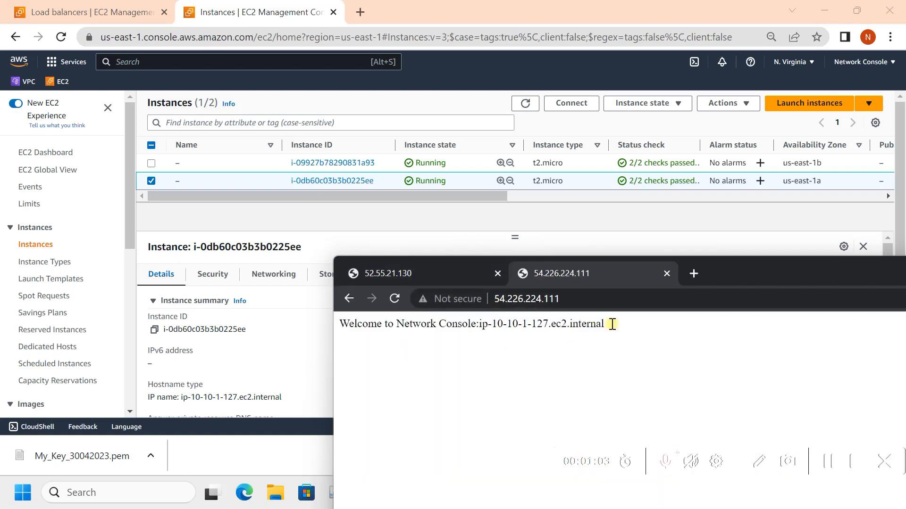
- Compare the hostnames shown on the welcome pages of 52.55.21.130 and 54.226.224.111
{"action": "mouse_move", "coordinate": [734, 276]}
{"action": "left_mouse_down"}
{"action": "mouse_move", "coordinate": [765, 327]}
{"action": "mouse_move", "coordinate": [825, 367]}
{"action": "mouse_move", "coordinate": [791, 352]}
{"action": "mouse_move", "coordinate": [737, 288]}
{"action": "left_mouse_up"}
{"action": "left_click", "coordinate": [437, 293]}
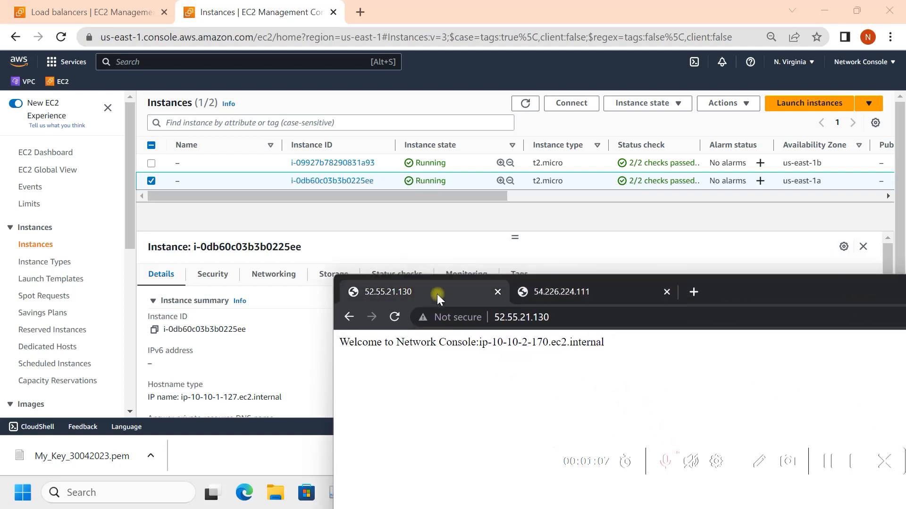
{"action": "left_click", "coordinate": [578, 295]}
{"action": "left_click_drag", "start_coordinate": [739, 302], "coordinate": [641, 150]}
{"action": "left_click", "coordinate": [340, 144]}
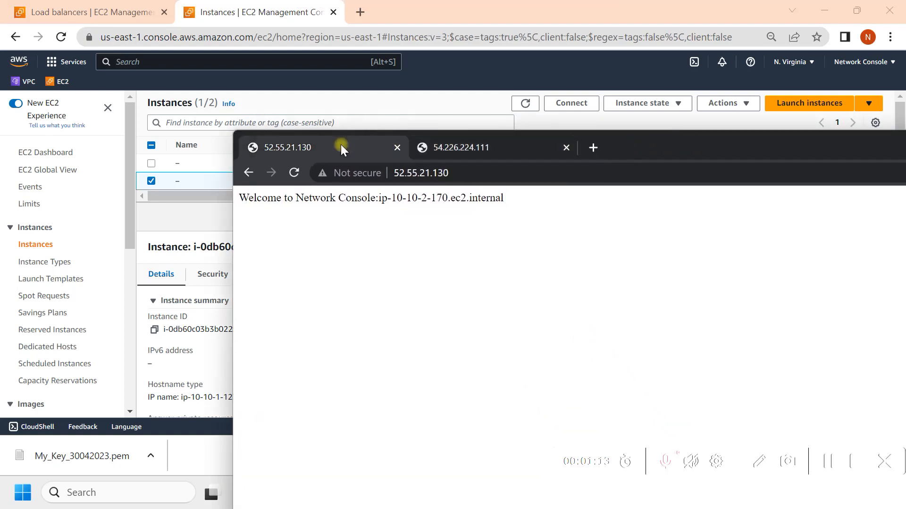
{"action": "left_click", "coordinate": [469, 147]}
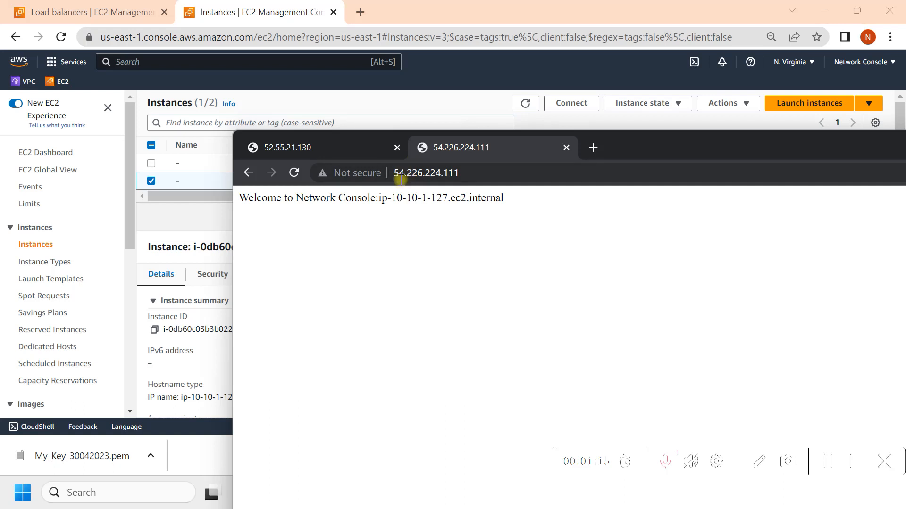
{"action": "mouse_move", "coordinate": [663, 147]}
{"action": "left_mouse_down"}
{"action": "mouse_move", "coordinate": [533, 185]}
{"action": "mouse_move", "coordinate": [666, 158]}
{"action": "left_mouse_up"}
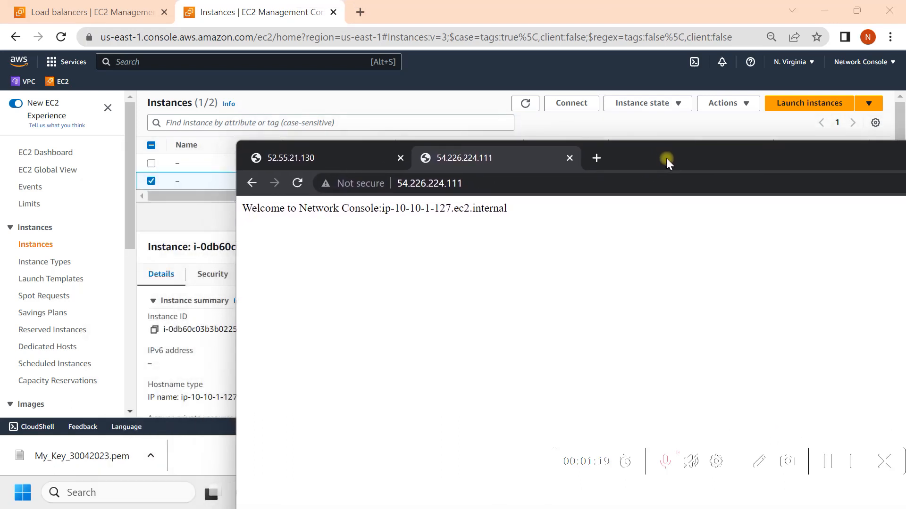
- Refresh the load balancers list, select NetworkConsoleALB-1 and copy its DNS name from the details
{"action": "left_click", "coordinate": [84, 11]}
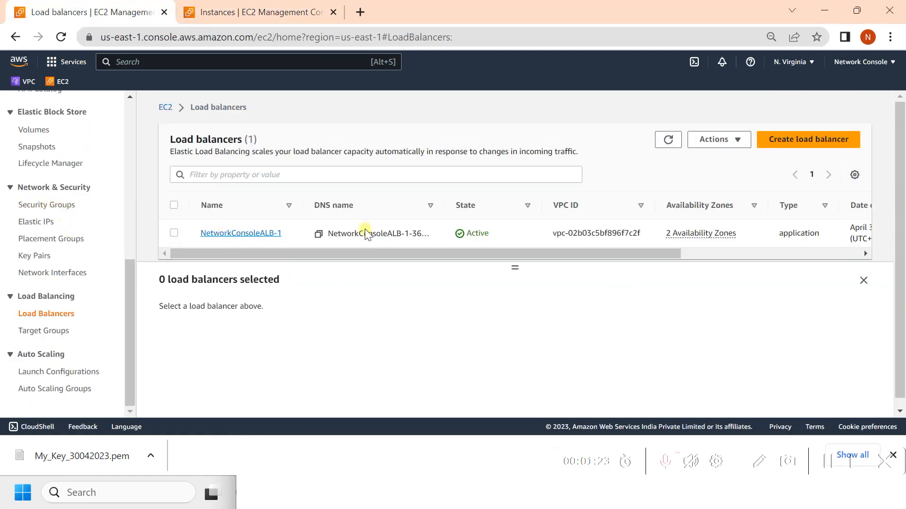
{"action": "left_click", "coordinate": [668, 142]}
{"action": "left_click", "coordinate": [172, 233]}
{"action": "left_click_drag", "start_coordinate": [514, 267], "coordinate": [515, 246]}
{"action": "scroll", "coordinate": [499, 338], "scroll_direction": "down", "scroll_amount": 2}
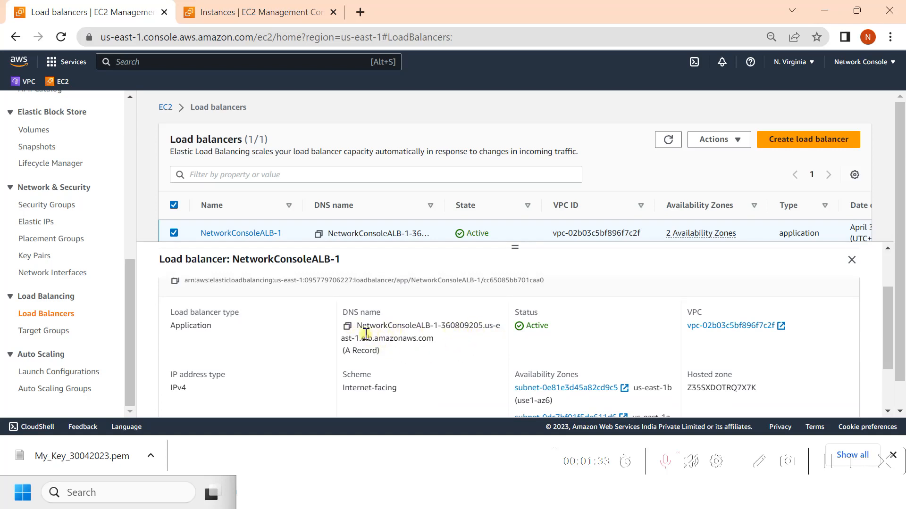
{"action": "left_click", "coordinate": [348, 327]}
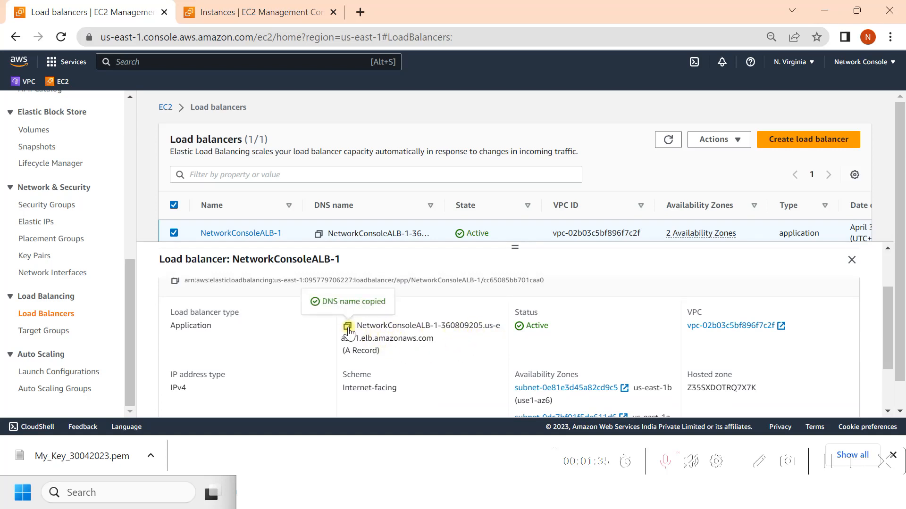
- Load the copied NetworkConsoleALB-1 DNS name in a new tab of the incognito window
{"action": "left_click", "coordinate": [325, 503]}
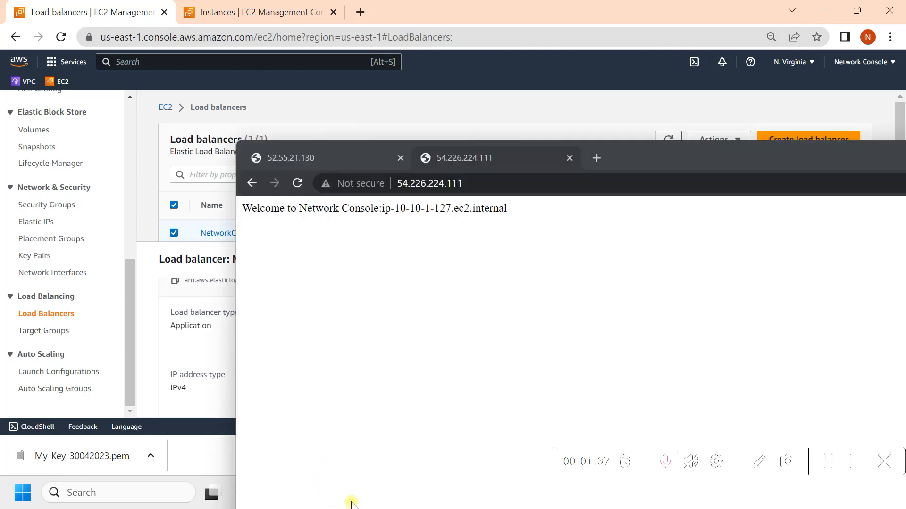
{"action": "left_click", "coordinate": [597, 157]}
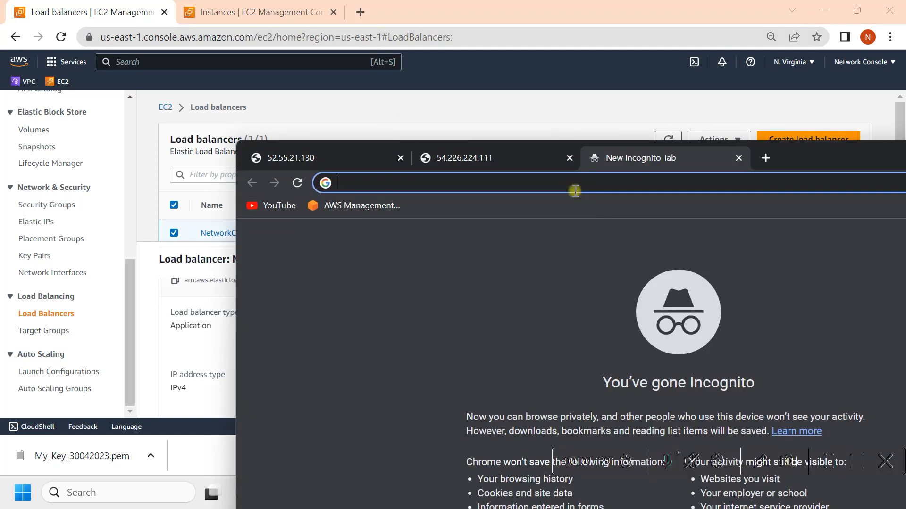
{"action": "key", "text": "ctrl+v"}
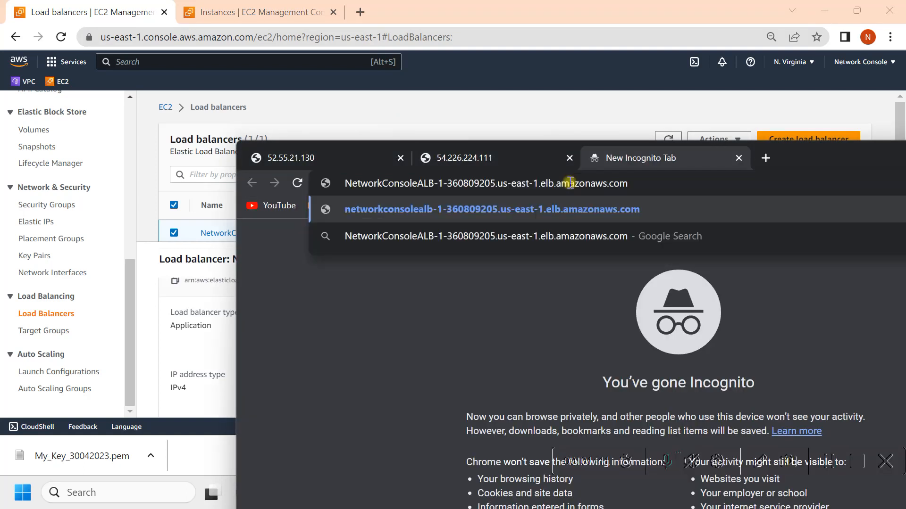
{"action": "key", "text": "Return"}
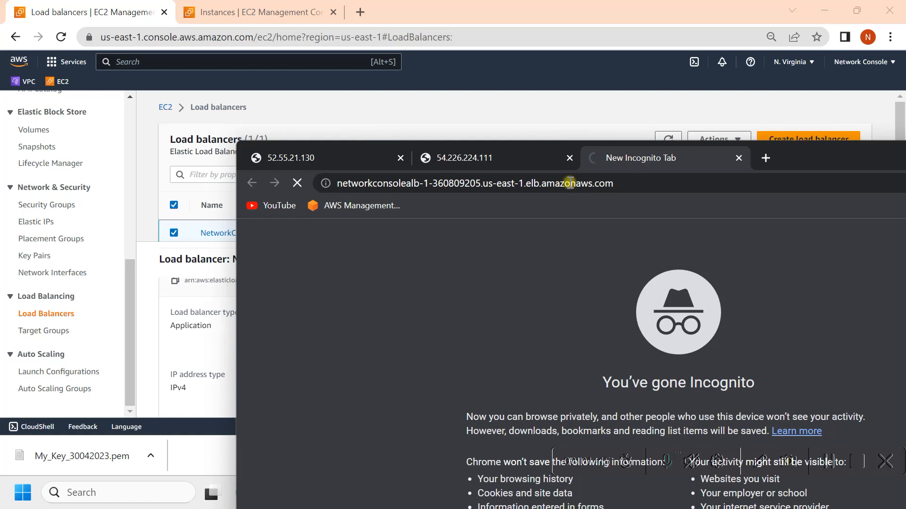
{"action": "left_click", "coordinate": [622, 183]}
{"action": "key", "text": "Home"}
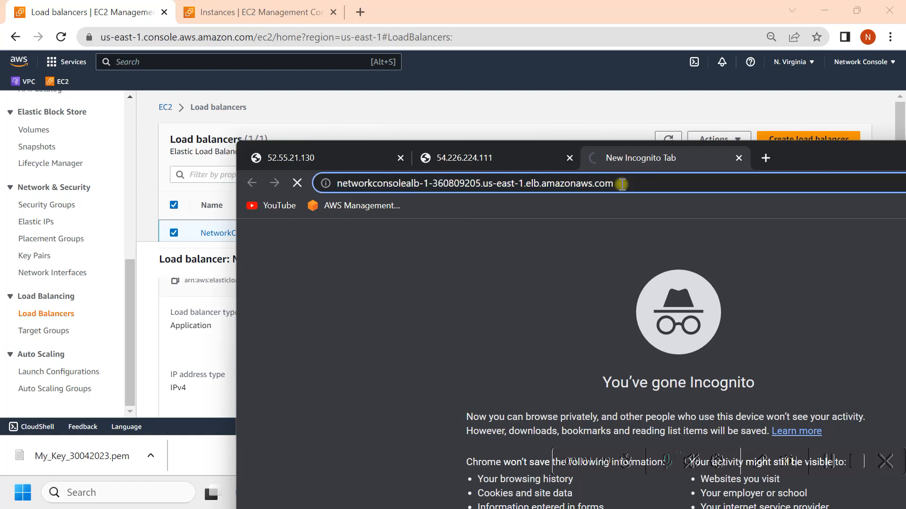
{"action": "type", "text": "http://"}
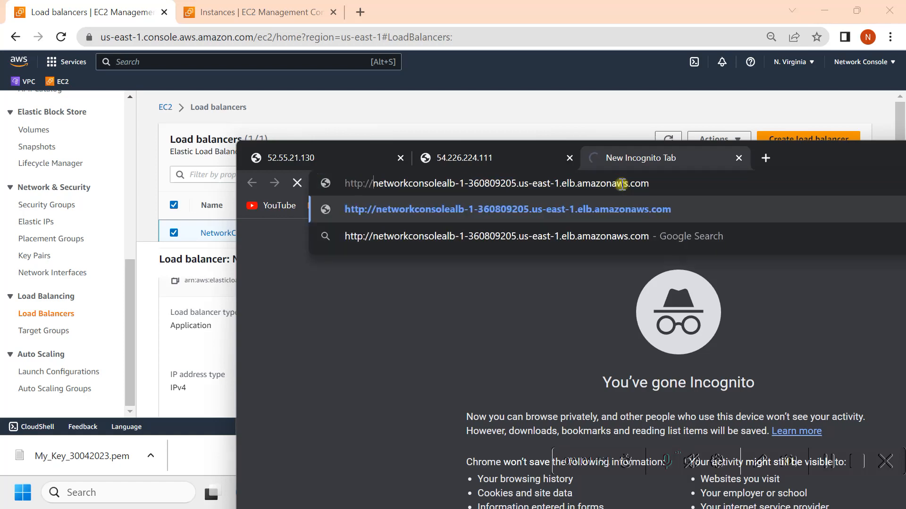
{"action": "key", "text": "Return"}
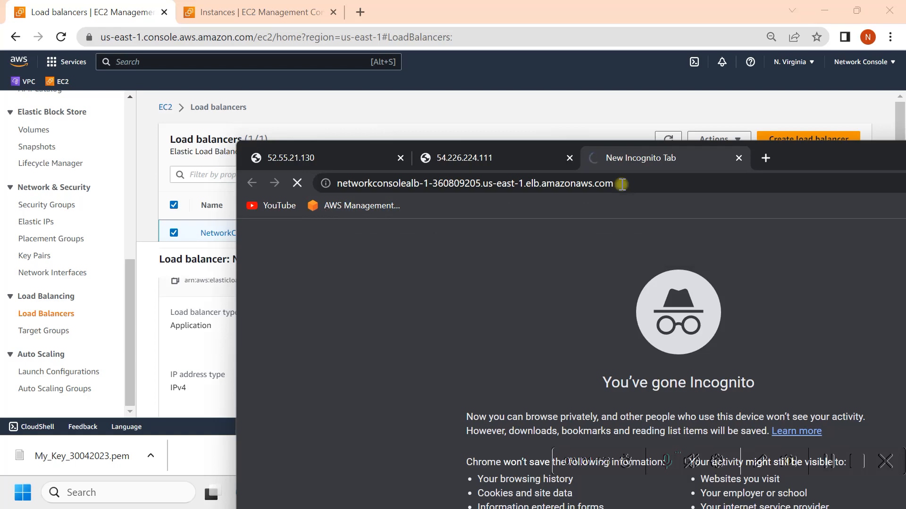
{"action": "left_click_drag", "start_coordinate": [826, 160], "coordinate": [580, 141]}
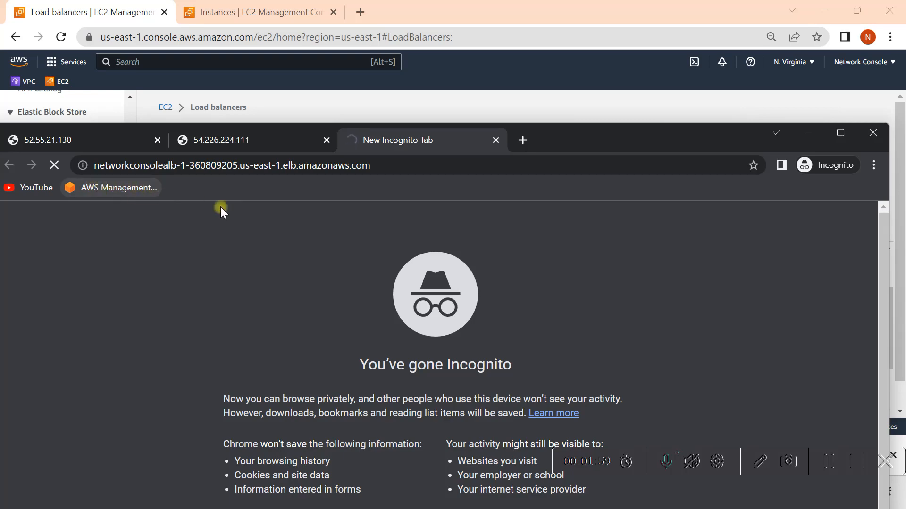
{"action": "left_click_drag", "start_coordinate": [577, 138], "coordinate": [809, 131]}
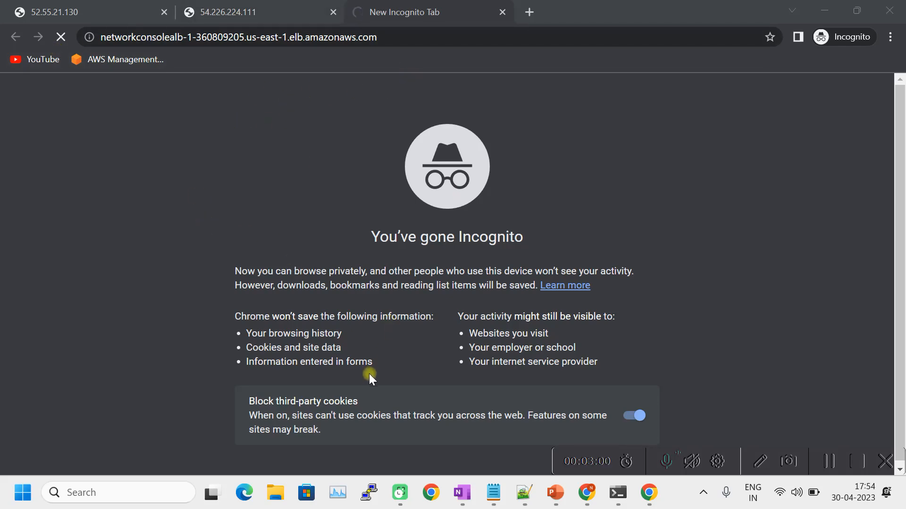
- Return to the EC2 console, open NetworkConsoleALB-1 and examine its listeners and network mapping
{"action": "mouse_move", "coordinate": [587, 493]}
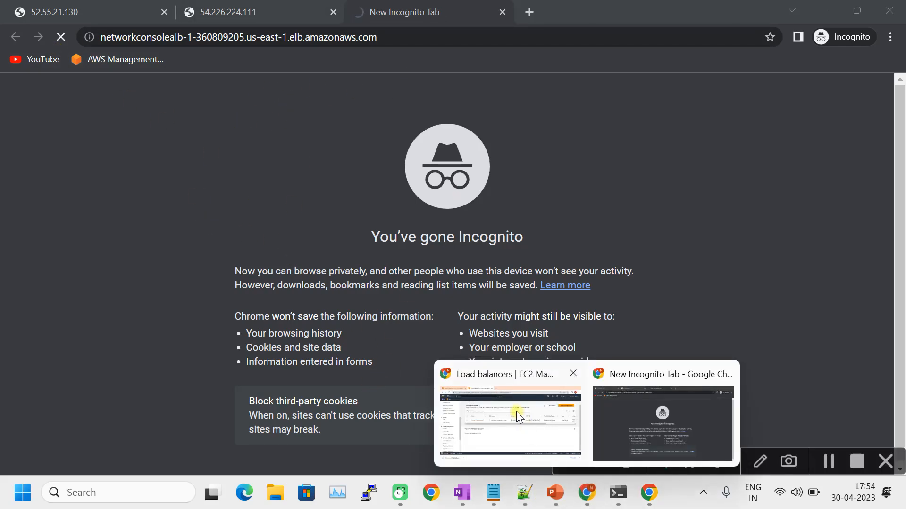
{"action": "left_click", "coordinate": [516, 411]}
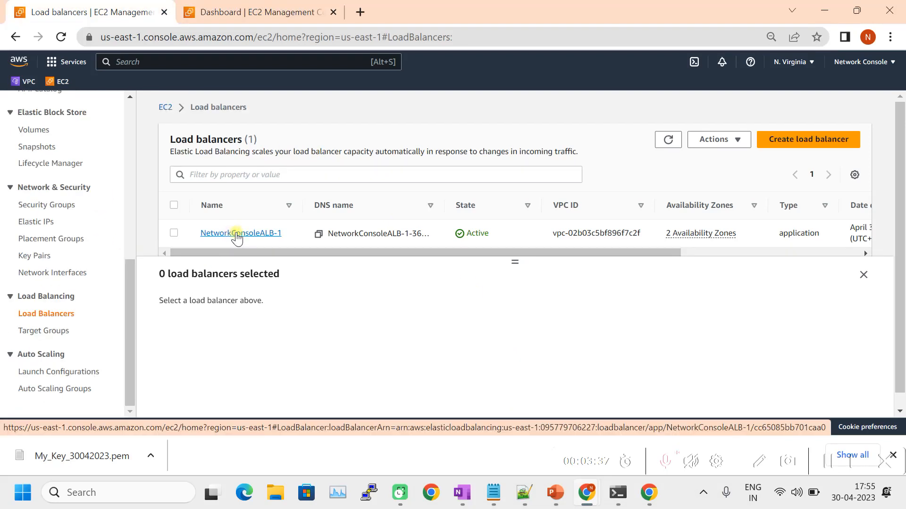
{"action": "left_click", "coordinate": [237, 236]}
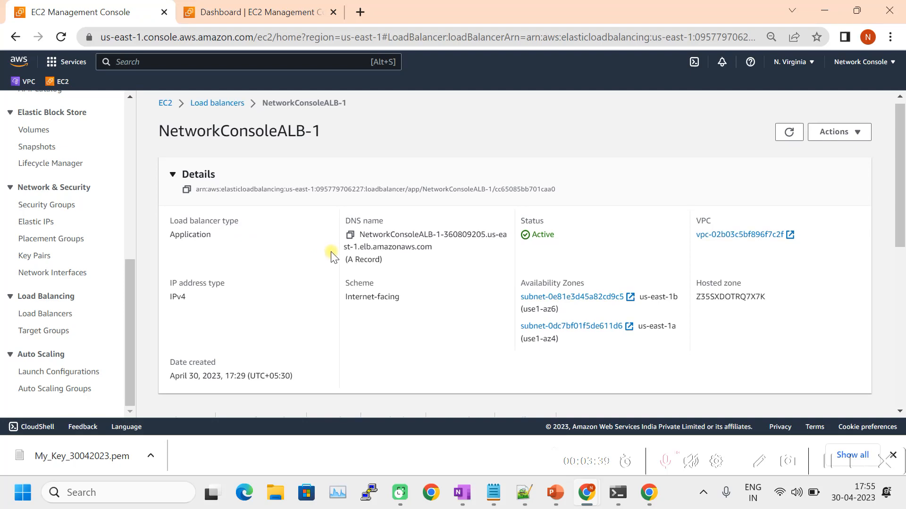
{"action": "scroll", "coordinate": [358, 254], "scroll_direction": "down", "scroll_amount": 5}
{"action": "scroll", "coordinate": [577, 198], "scroll_direction": "up", "scroll_amount": 1}
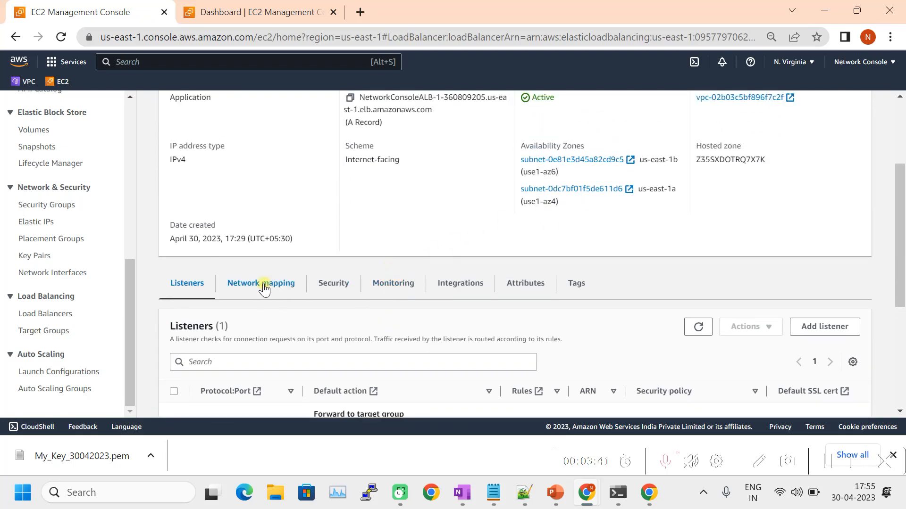
{"action": "scroll", "coordinate": [265, 289], "scroll_direction": "down", "scroll_amount": 1}
{"action": "left_click", "coordinate": [272, 218]}
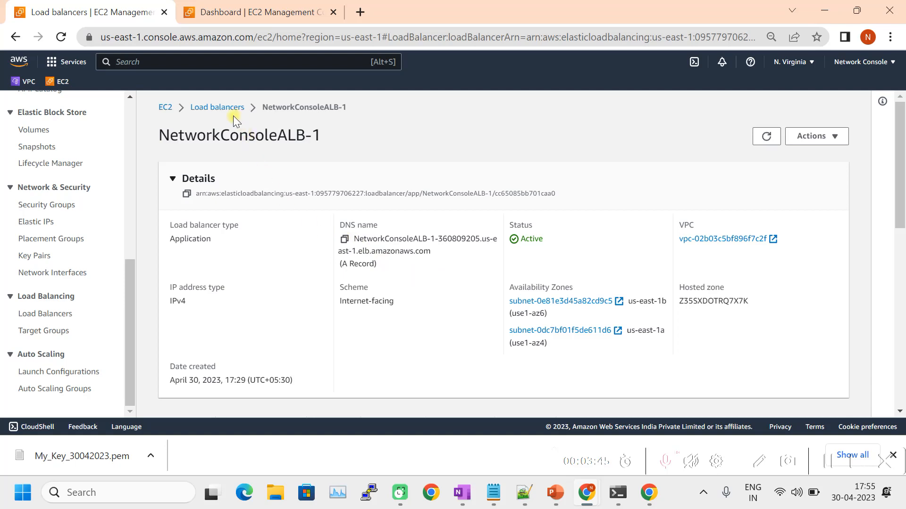
{"action": "scroll", "coordinate": [469, 211], "scroll_direction": "down", "scroll_amount": 4}
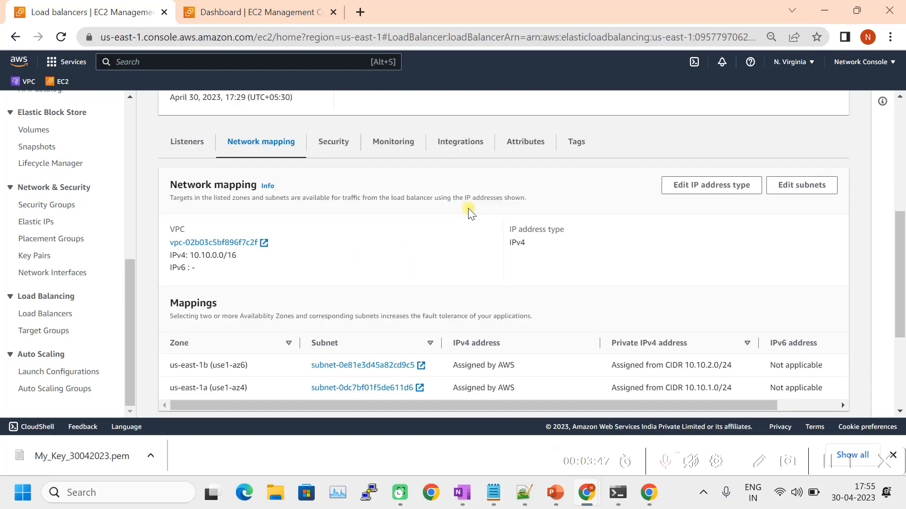
{"action": "scroll", "coordinate": [470, 212], "scroll_direction": "down", "scroll_amount": 2}
{"action": "scroll", "coordinate": [435, 247], "scroll_direction": "up", "scroll_amount": 2}
- Replace the default security group of NetworkConsoleALB-1 with NSG_HTTP_HTTPS_SSH and save the changes
{"action": "left_click", "coordinate": [334, 142]}
{"action": "scroll", "coordinate": [512, 233], "scroll_direction": "down", "scroll_amount": 5}
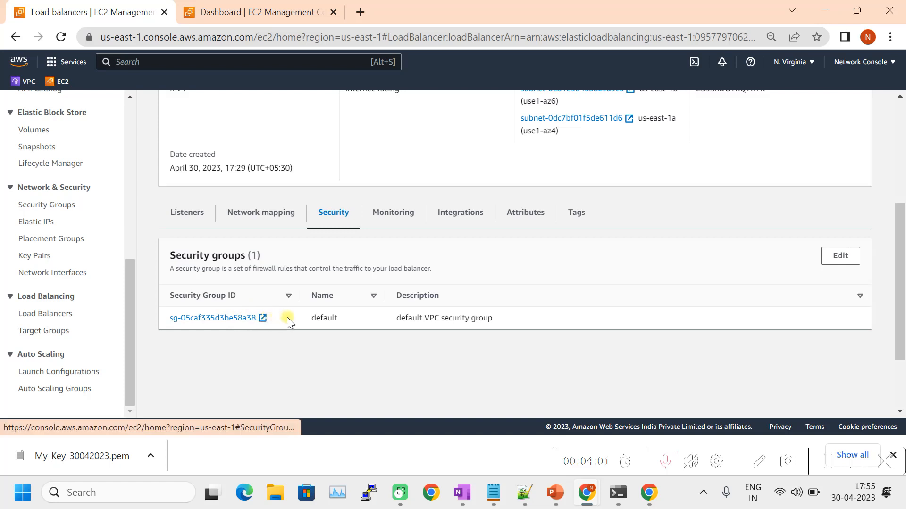
{"action": "left_click", "coordinate": [840, 260]}
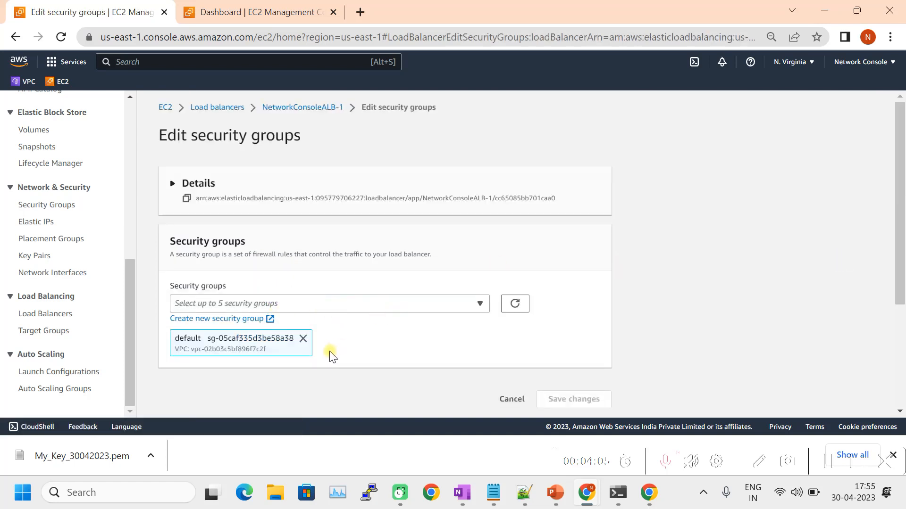
{"action": "left_click", "coordinate": [330, 306]}
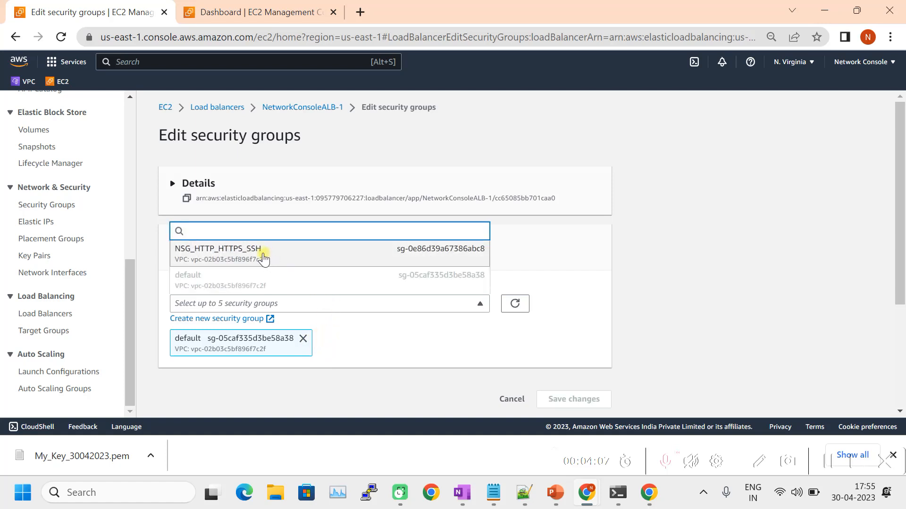
{"action": "left_click", "coordinate": [263, 255]}
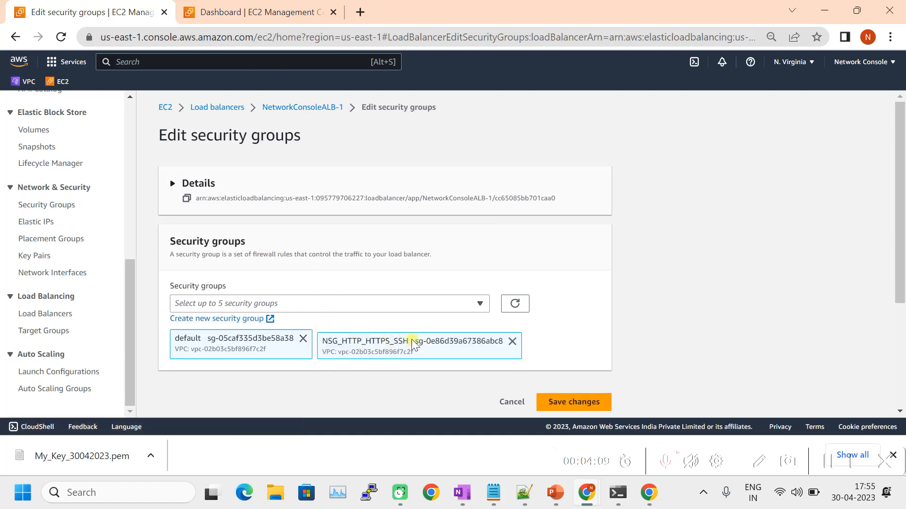
{"action": "left_click", "coordinate": [303, 339]}
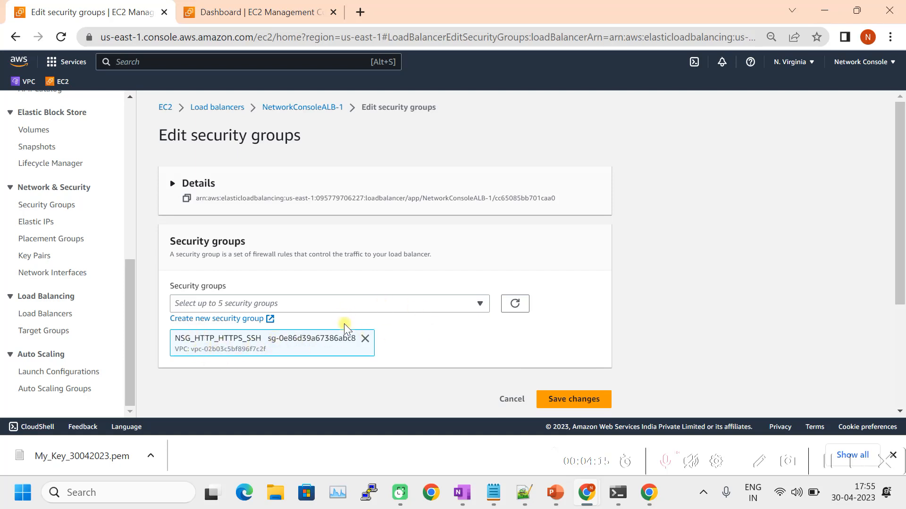
{"action": "left_click", "coordinate": [583, 400]}
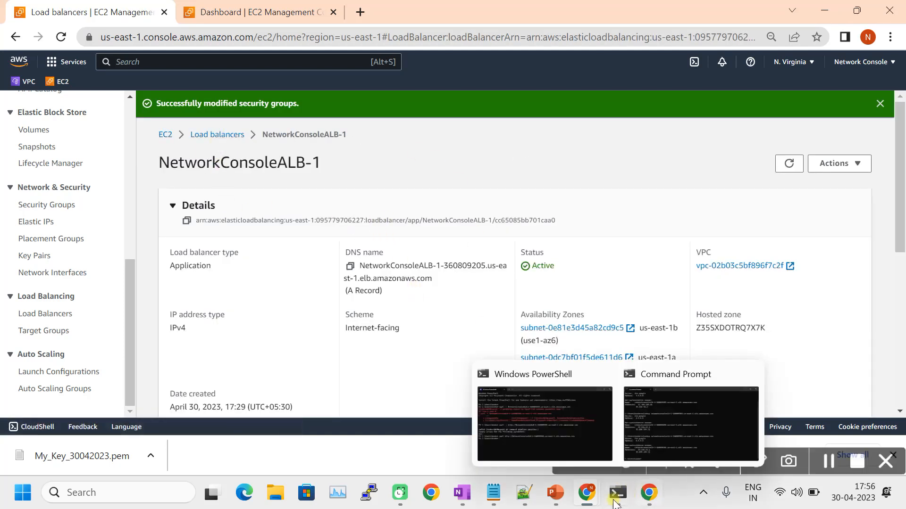
- Switch to the incognito window and reload the load balancer page to check which instance responds
{"action": "mouse_move", "coordinate": [606, 497]}
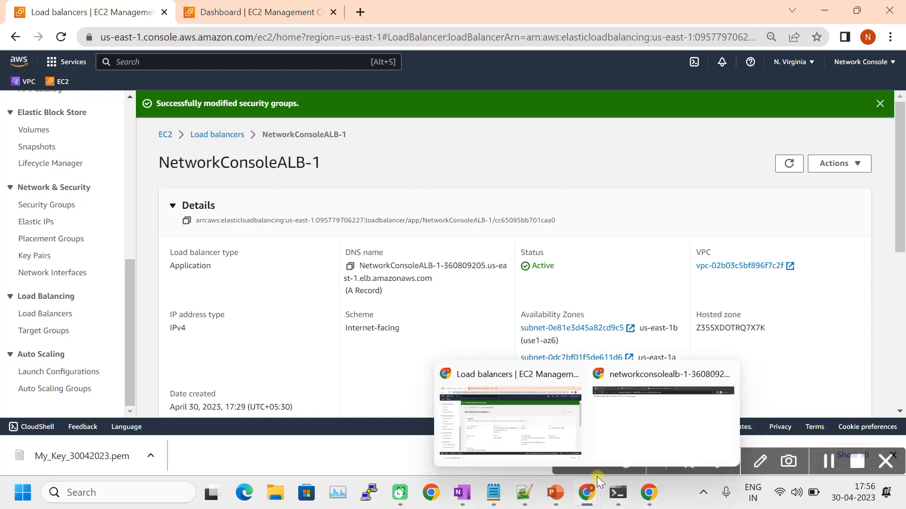
{"action": "left_click", "coordinate": [627, 427]}
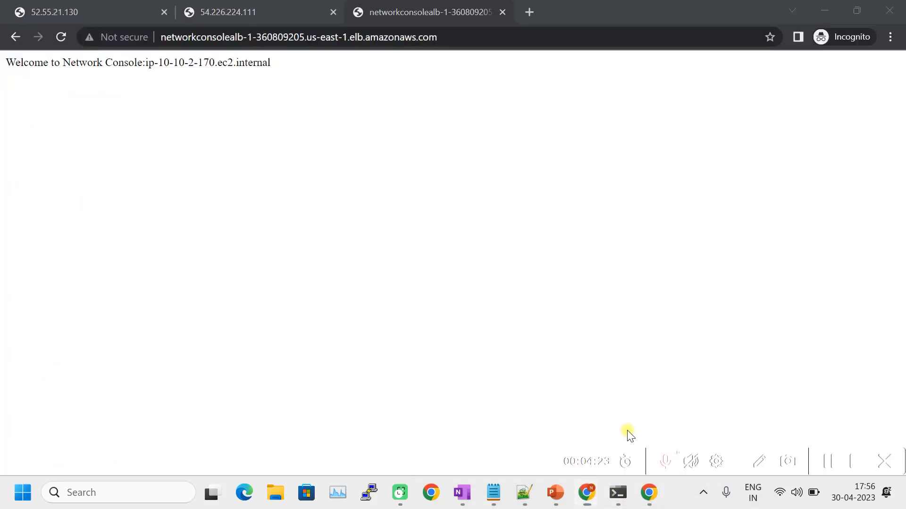
{"action": "left_click", "coordinate": [63, 37]}
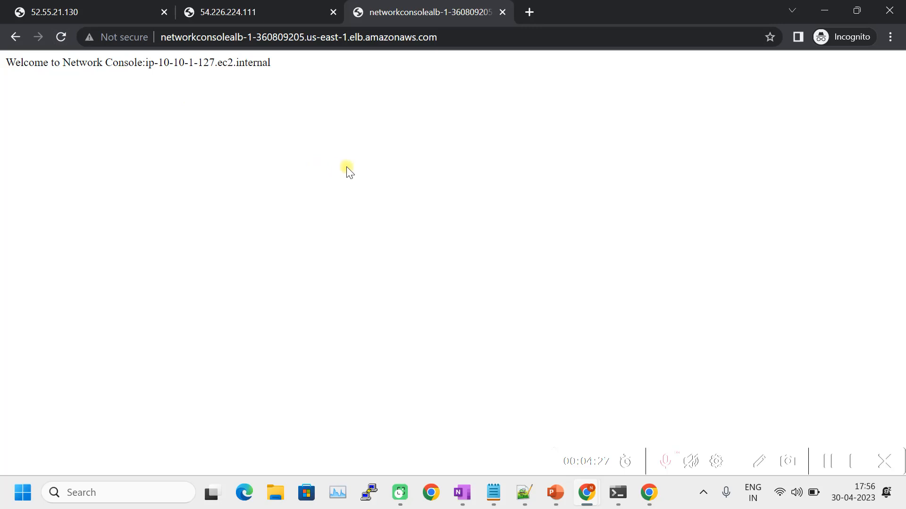
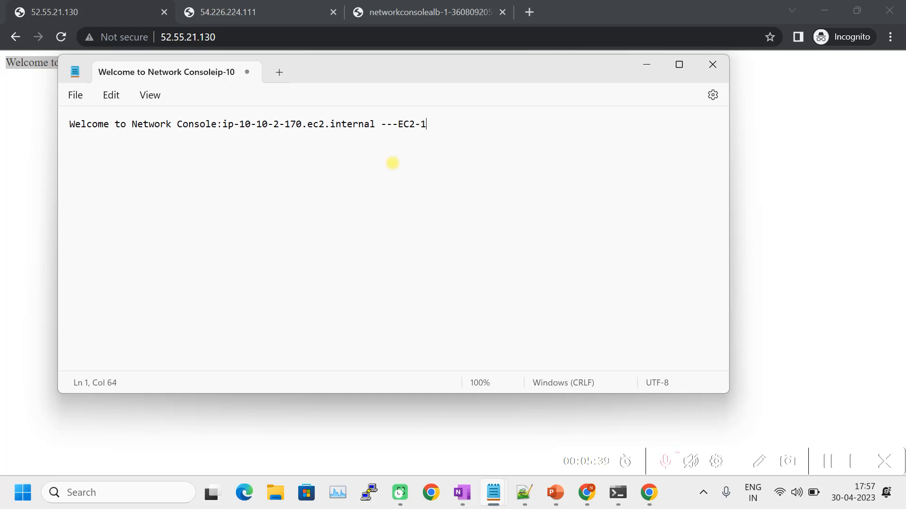
- Copy the welcome text from the 54.226.224.111 page into a new Notepad line and label it ----EC2-2
{"action": "left_click", "coordinate": [795, 236]}
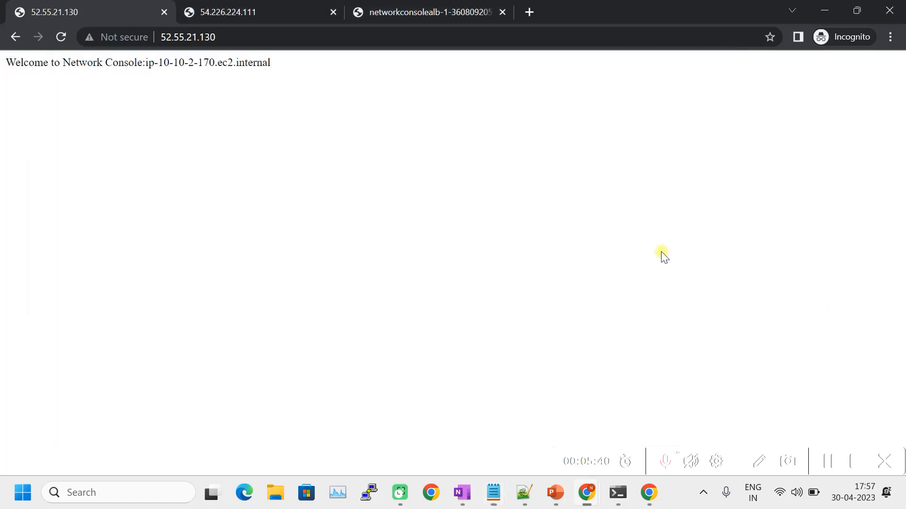
{"action": "left_click", "coordinate": [254, 11]}
{"action": "left_click_drag", "start_coordinate": [272, 63], "coordinate": [3, 67]}
{"action": "key", "text": "ctrl+c"}
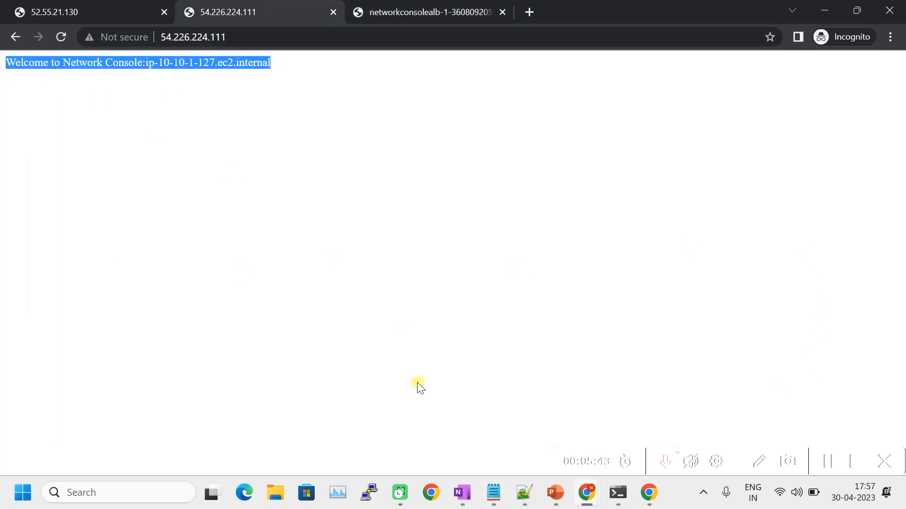
{"action": "left_click", "coordinate": [507, 482]}
{"action": "left_click", "coordinate": [574, 429]}
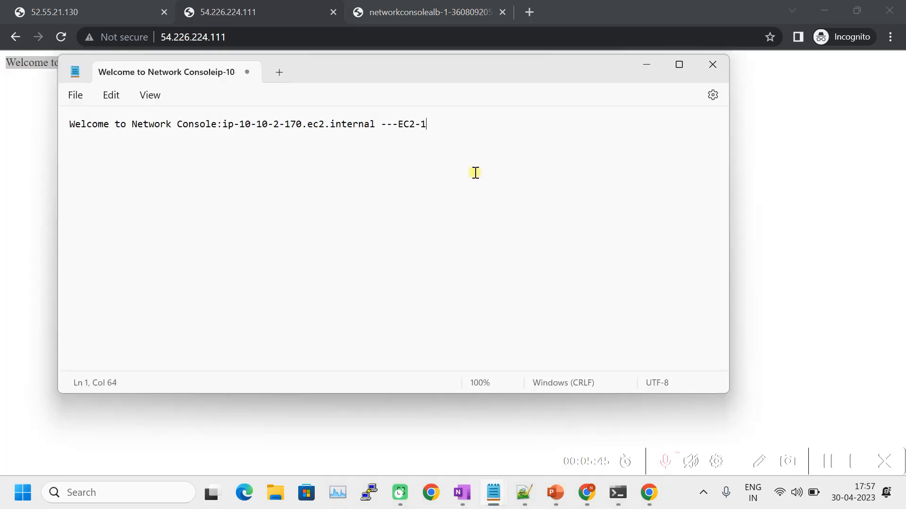
{"action": "key", "text": "Return"}
{"action": "key", "text": "ctrl+v"}
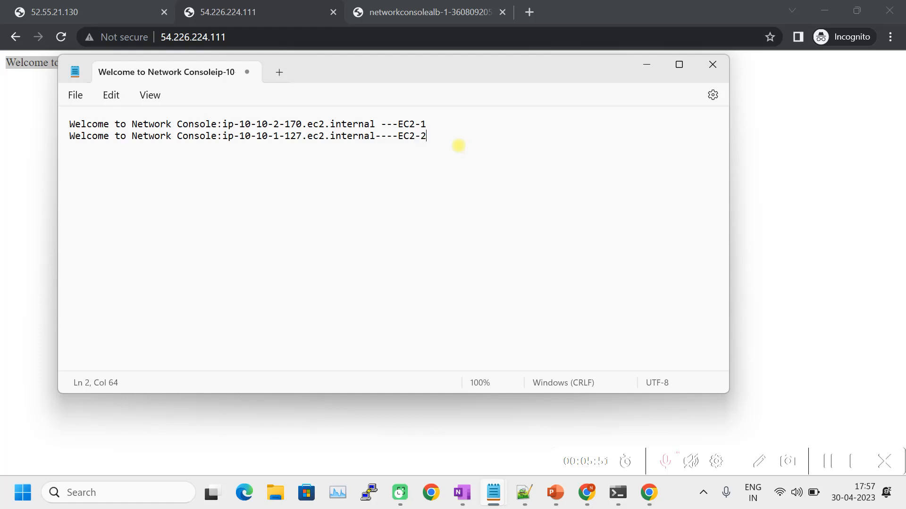
- Check the load balancer's welcome page again in the incognito window and return to the EC2 instances list
{"action": "left_click", "coordinate": [409, 12]}
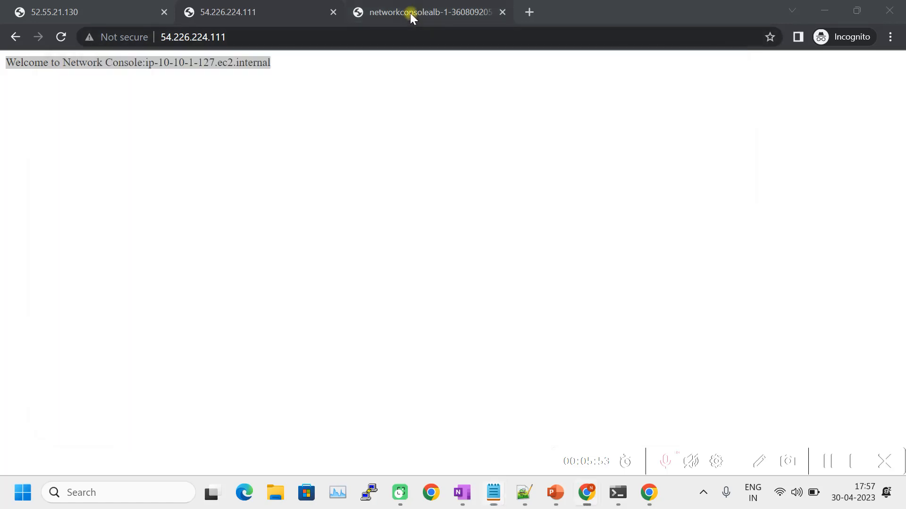
{"action": "left_click", "coordinate": [409, 13]}
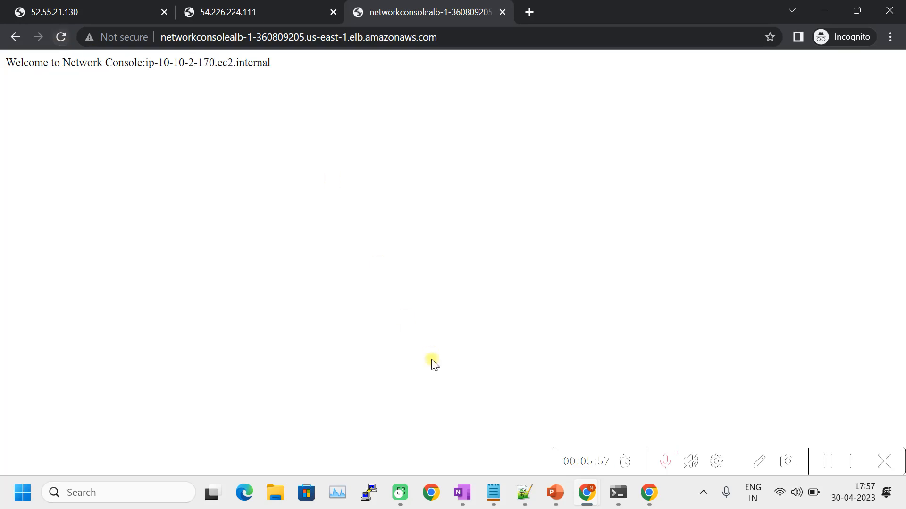
{"action": "mouse_move", "coordinate": [586, 492]}
{"action": "left_click", "coordinate": [537, 434]}
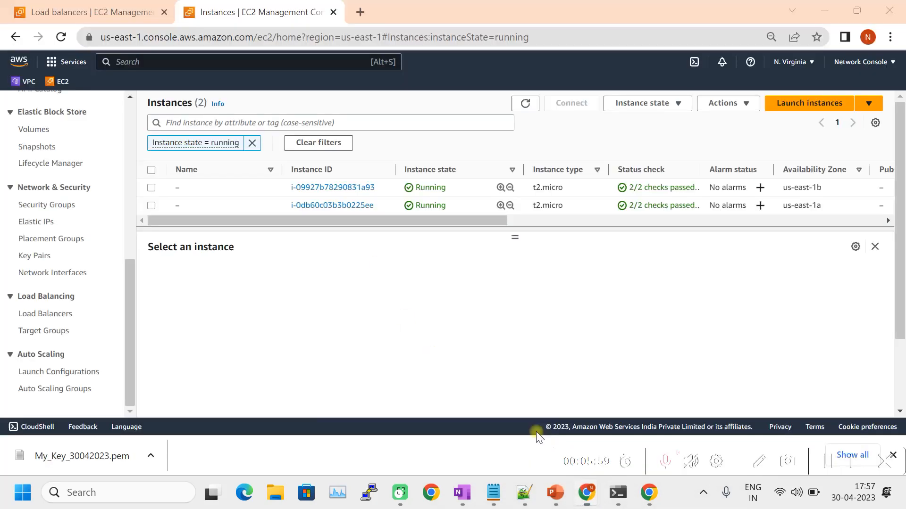
- Terminate the instance i-09927b78290831a93 in us-east-1b and confirm the termination
{"action": "mouse_move", "coordinate": [373, 222]}
{"action": "left_mouse_down"}
{"action": "mouse_move", "coordinate": [729, 219]}
{"action": "mouse_move", "coordinate": [375, 220]}
{"action": "left_mouse_up"}
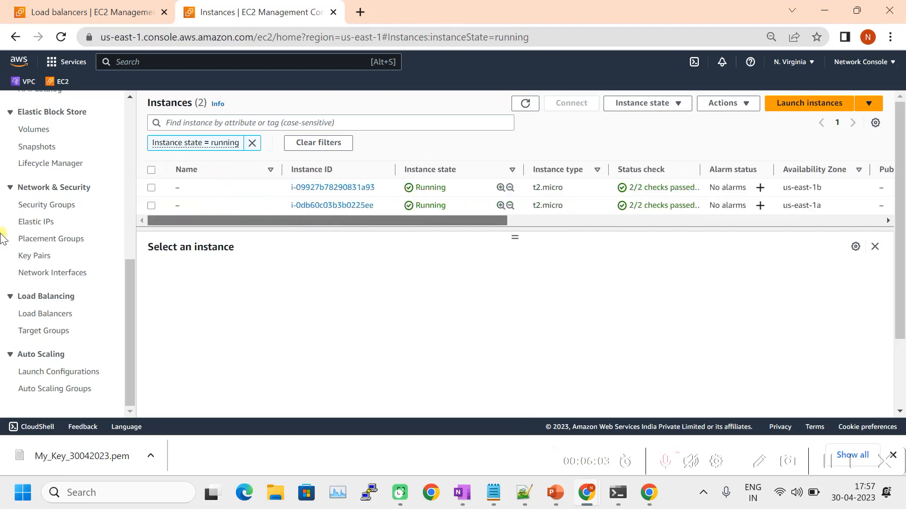
{"action": "left_click", "coordinate": [151, 187]}
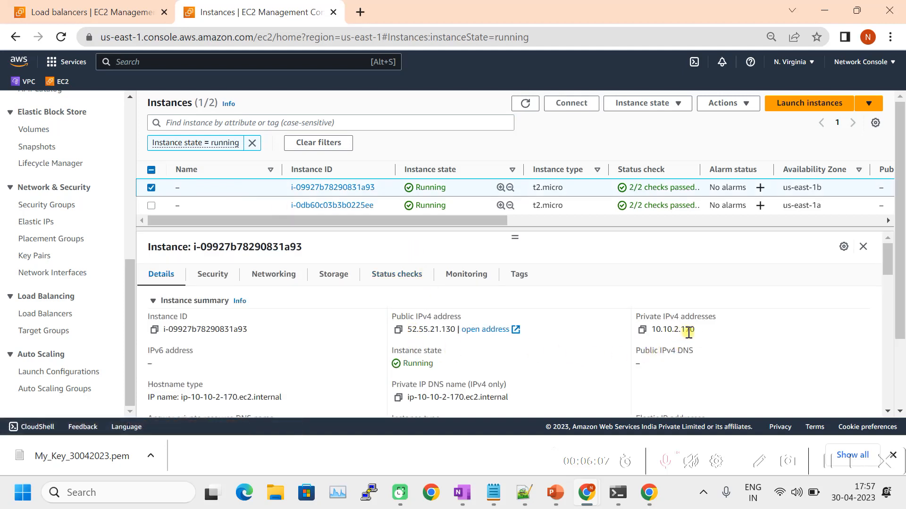
{"action": "left_click", "coordinate": [677, 103]}
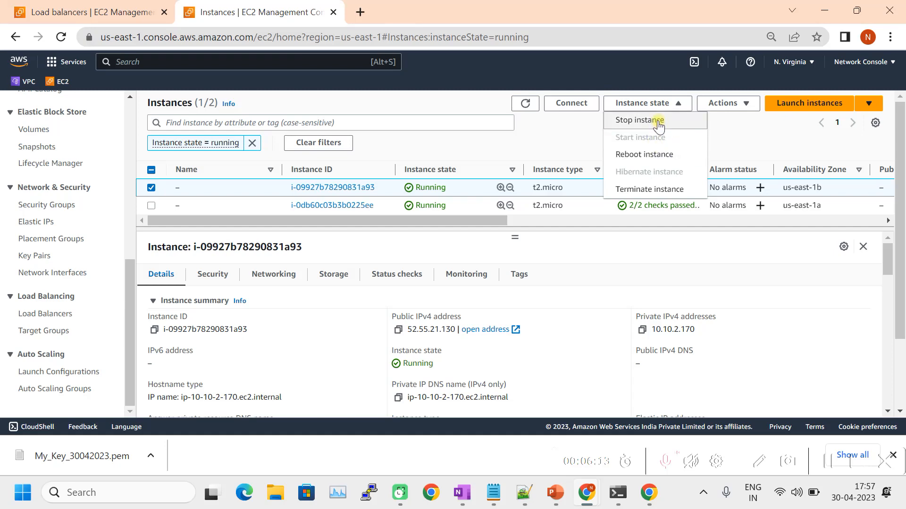
{"action": "left_click", "coordinate": [658, 189]}
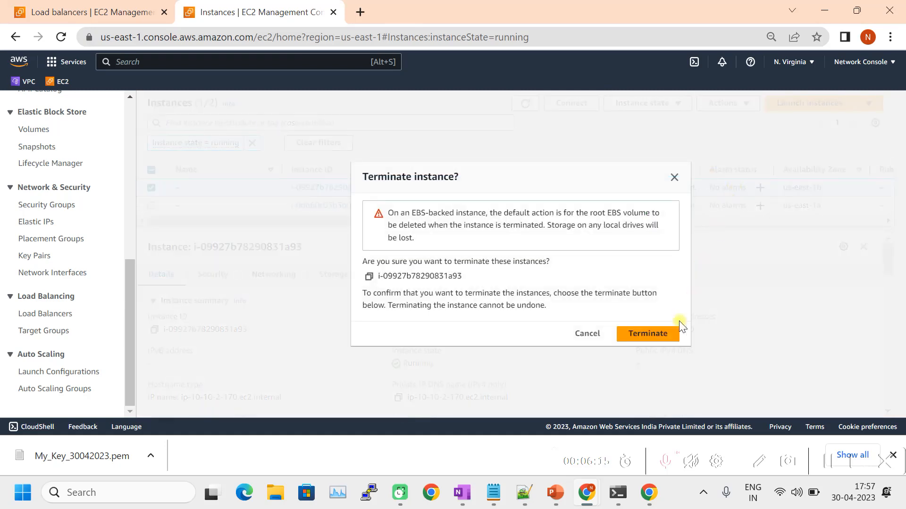
{"action": "left_click", "coordinate": [666, 339]}
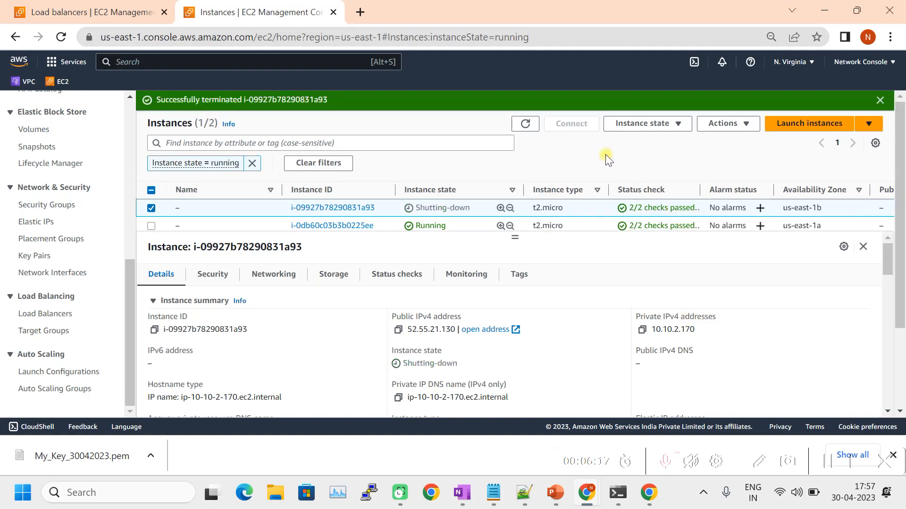
- Clear the running-state filter from the instances list and refresh it to check the terminated instance's state
{"action": "left_click", "coordinate": [525, 124]}
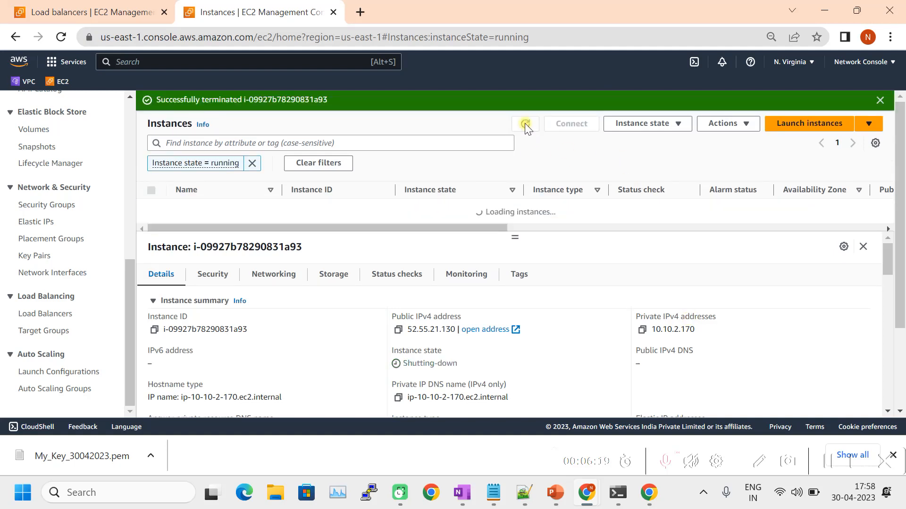
{"action": "left_click", "coordinate": [304, 164]}
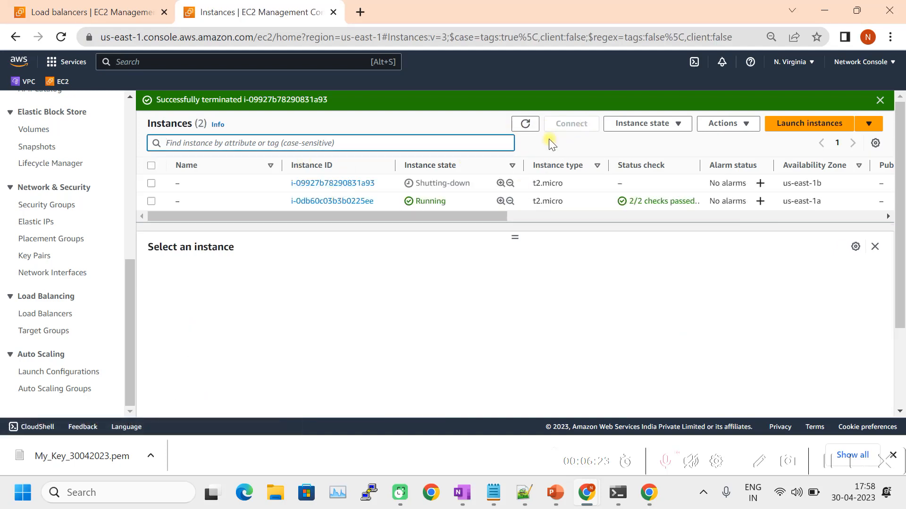
{"action": "left_click", "coordinate": [525, 123]}
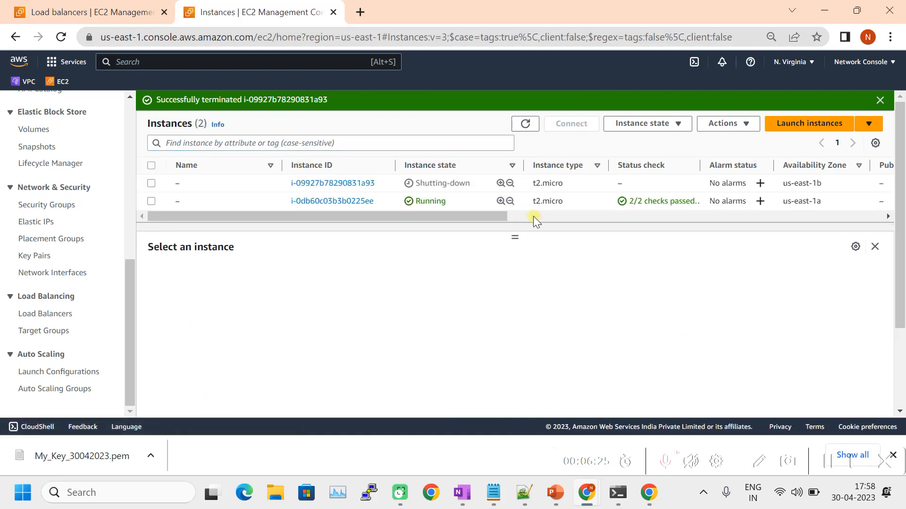
- Switch to the incognito window and reload the load balancer page to see which hostname responds
{"action": "mouse_move", "coordinate": [589, 491]}
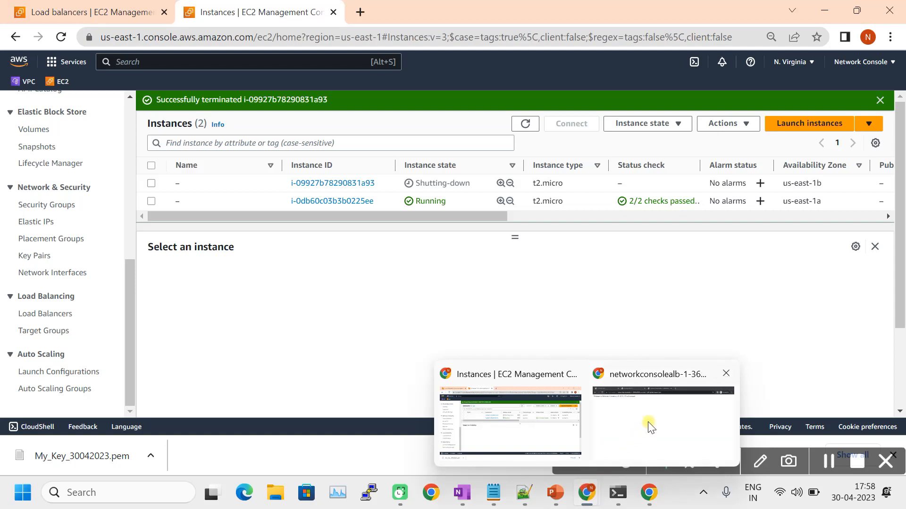
{"action": "left_click", "coordinate": [650, 427]}
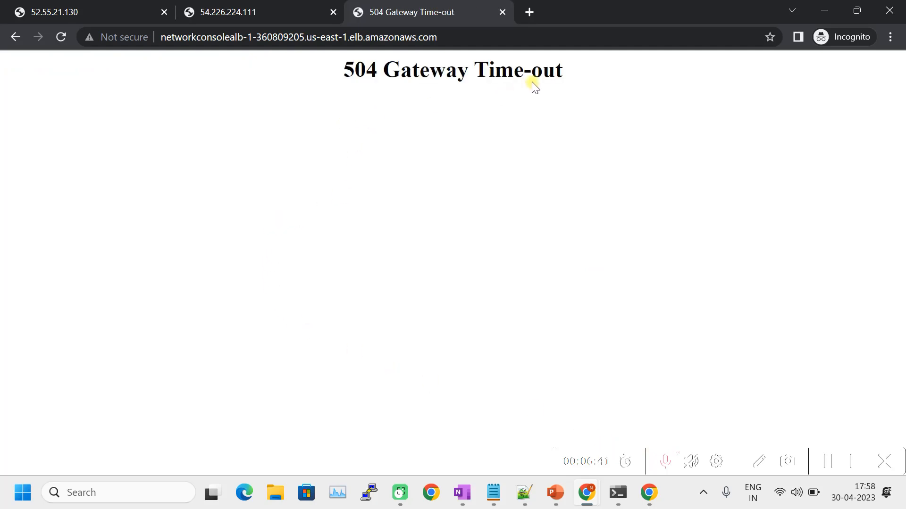
{"action": "left_click", "coordinate": [59, 38]}
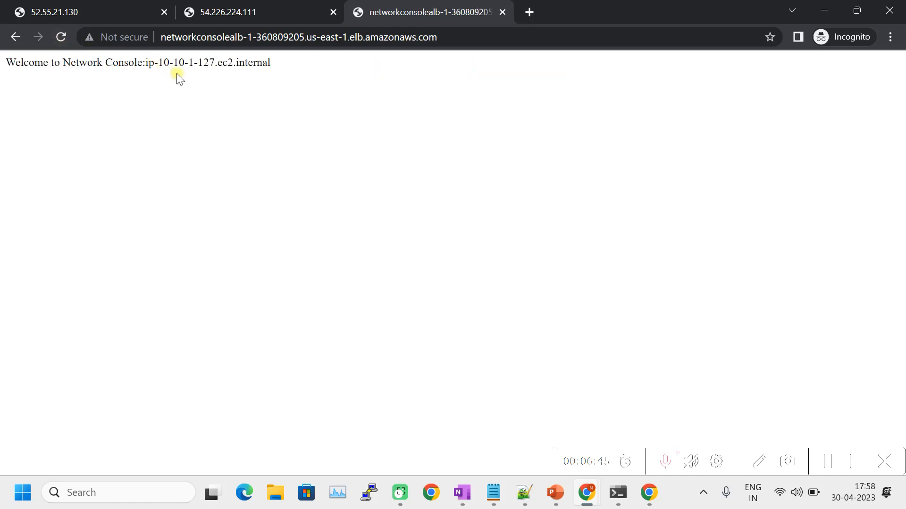
{"action": "left_click_drag", "start_coordinate": [162, 63], "coordinate": [206, 63]}
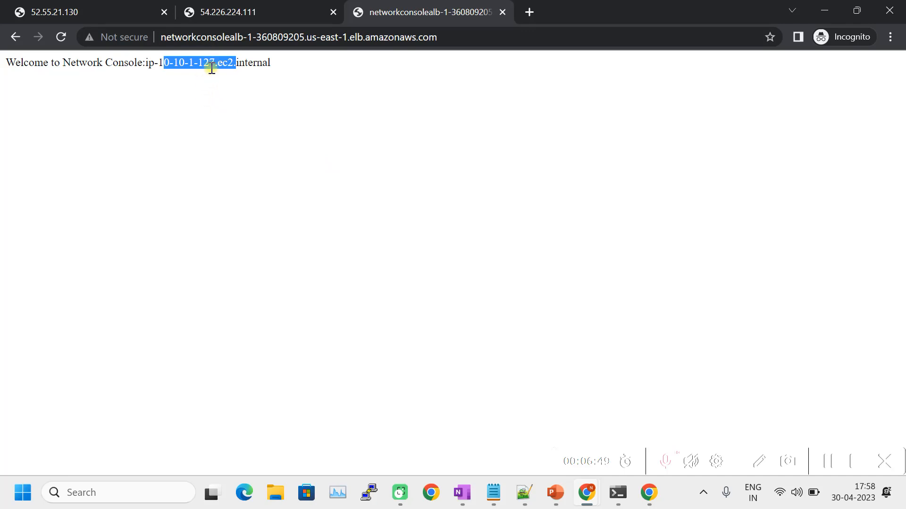
- Compare the responding hostname with the EC2-2 line in the Notepad notes and reload the load balancer page again
{"action": "left_click", "coordinate": [503, 497]}
{"action": "left_click", "coordinate": [564, 434]}
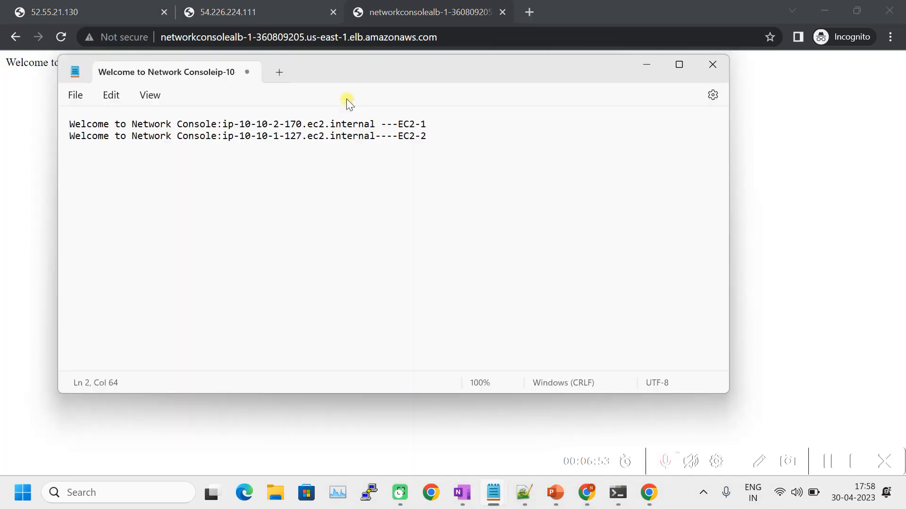
{"action": "left_click_drag", "start_coordinate": [340, 69], "coordinate": [386, 195]}
{"action": "left_click_drag", "start_coordinate": [349, 266], "coordinate": [287, 270]}
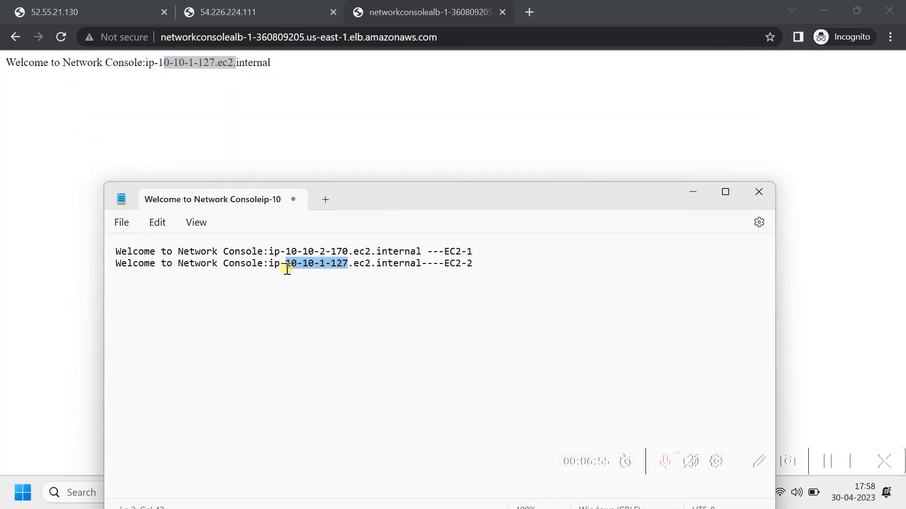
{"action": "left_click_drag", "start_coordinate": [473, 266], "coordinate": [119, 268]}
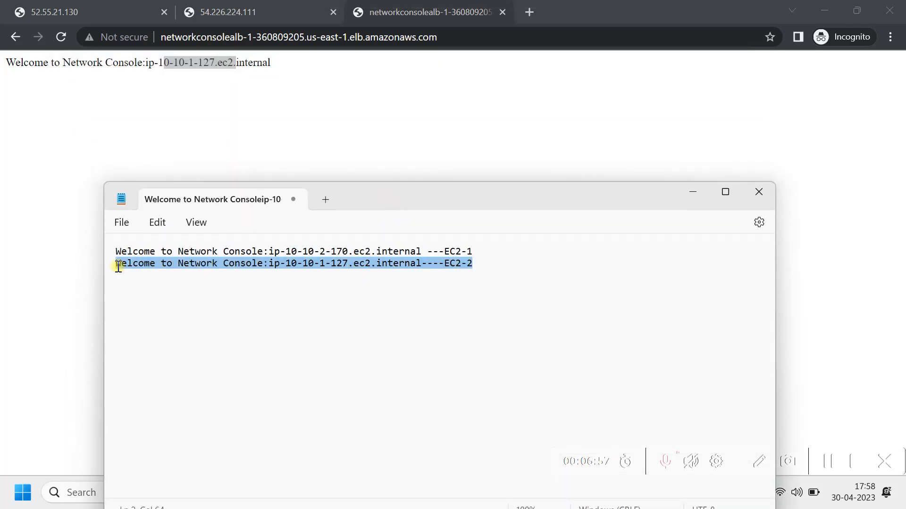
{"action": "left_click", "coordinate": [60, 37]}
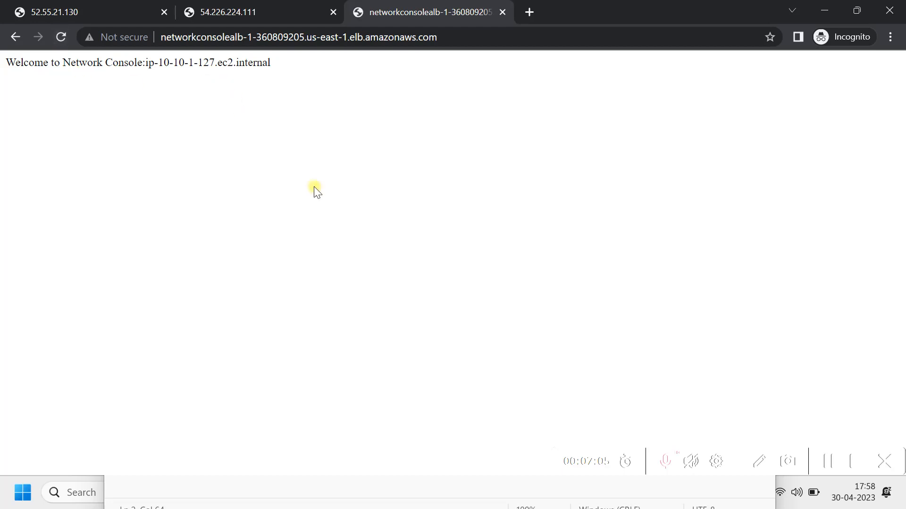
- Return to the EC2 instances list and keep refreshing it to watch for the Auto Scaling replacement instance
{"action": "left_click", "coordinate": [817, 12]}
{"action": "left_click_drag", "start_coordinate": [583, 197], "coordinate": [614, 340]}
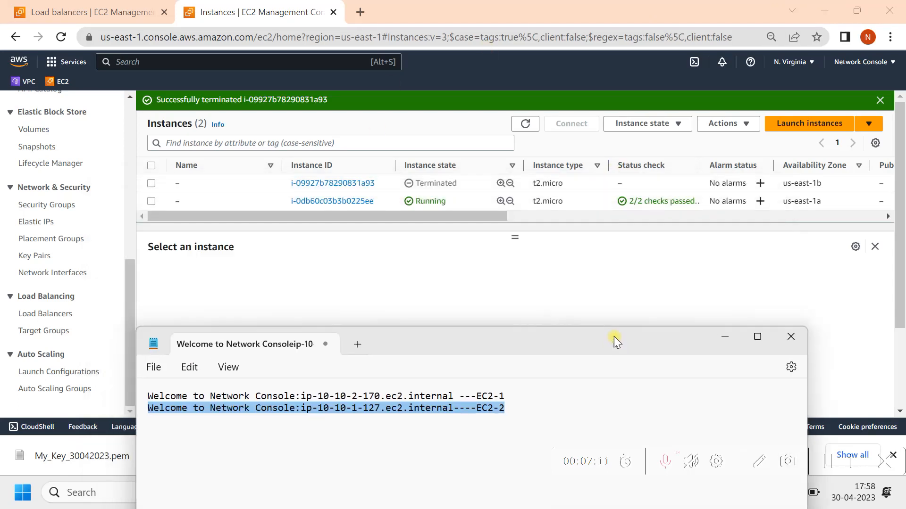
{"action": "left_click", "coordinate": [525, 124]}
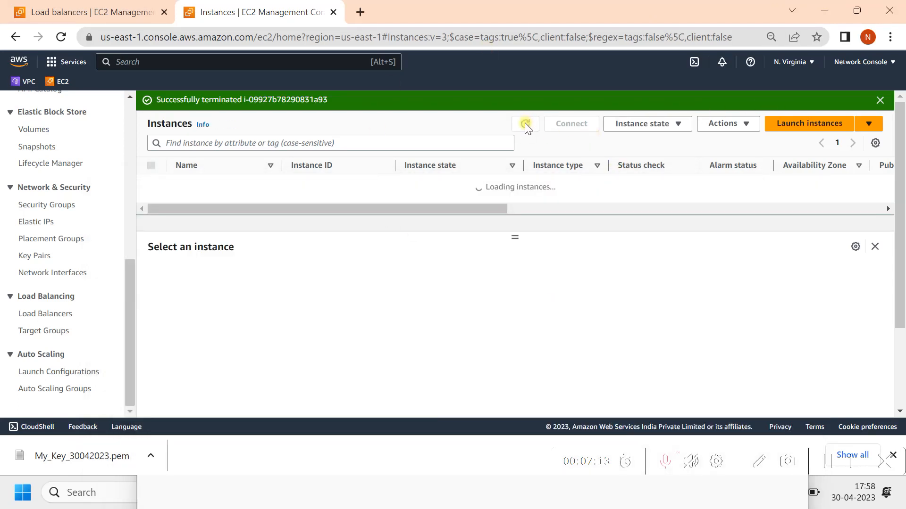
{"action": "left_click", "coordinate": [526, 126]}
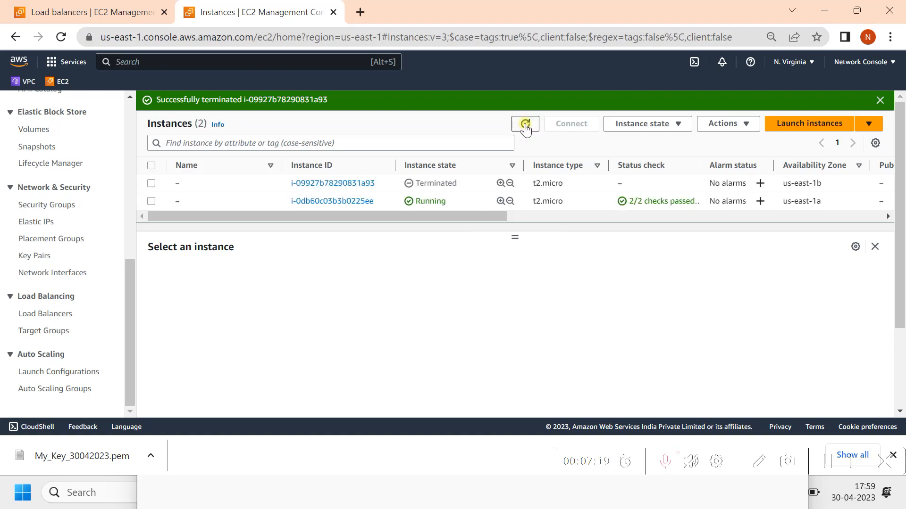
{"action": "left_click", "coordinate": [526, 126]}
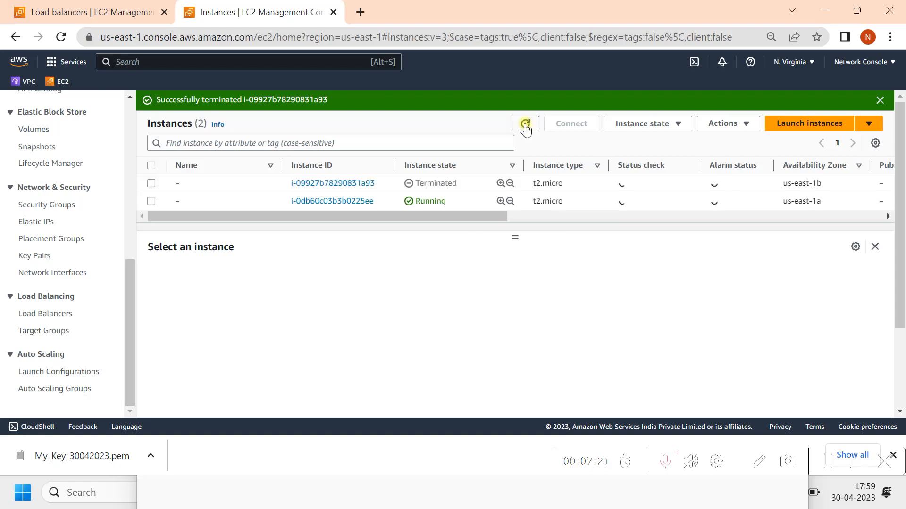
{"action": "left_click", "coordinate": [824, 463]}
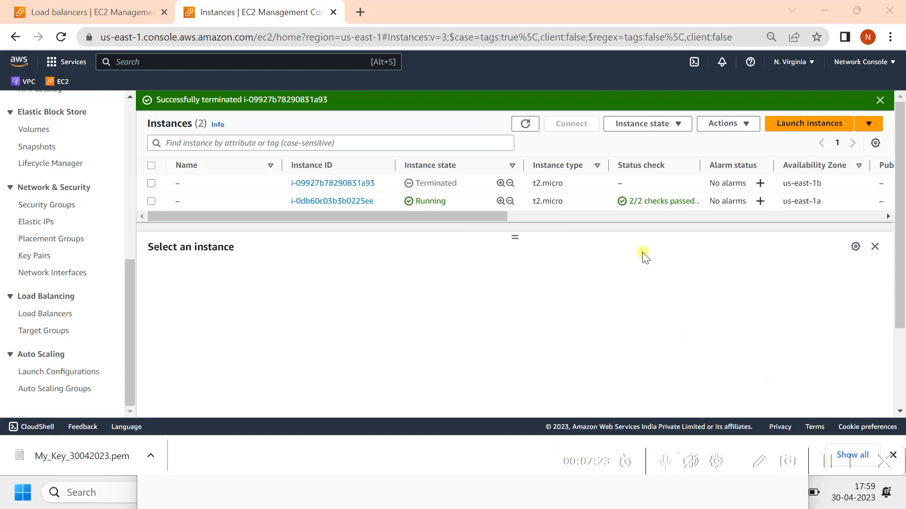
{"action": "left_click", "coordinate": [527, 125]}
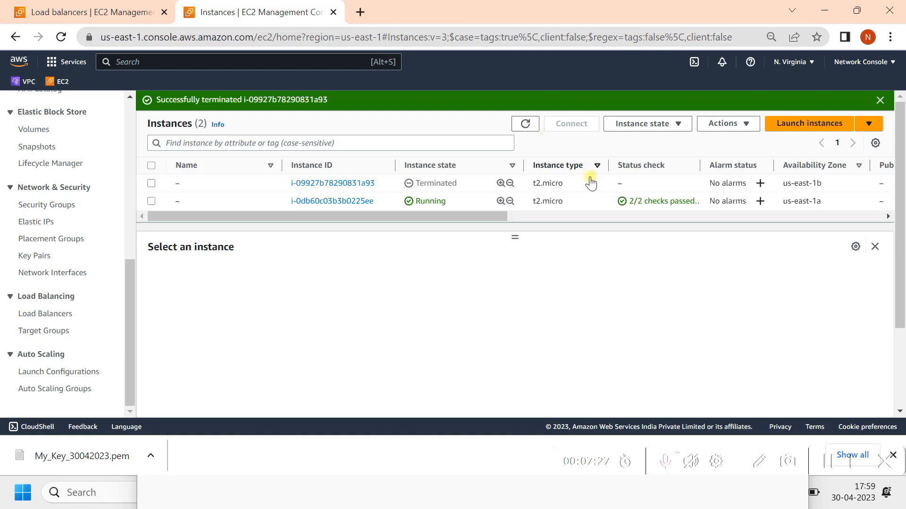
{"action": "left_click", "coordinate": [538, 124]}
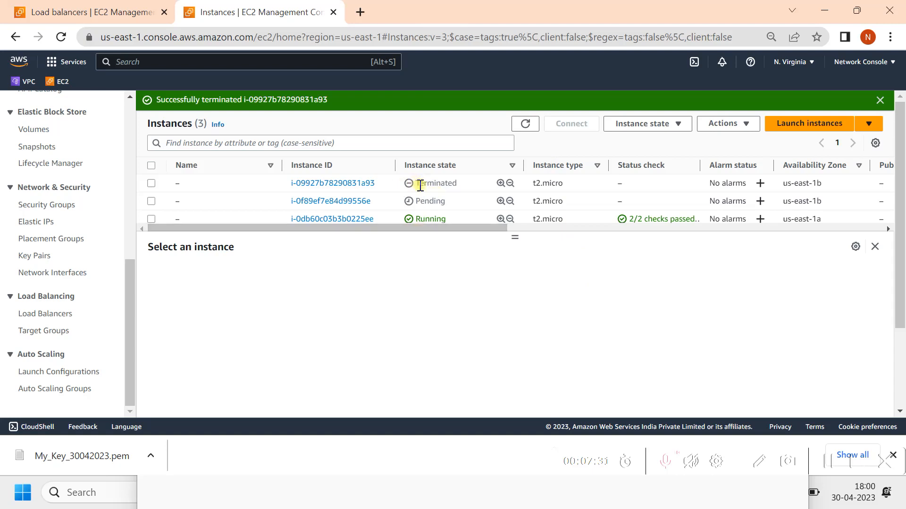
- View the details of the replacement instance i-0f89ef7e84d99556e and refresh the list to check its status
{"action": "left_click", "coordinate": [152, 203]}
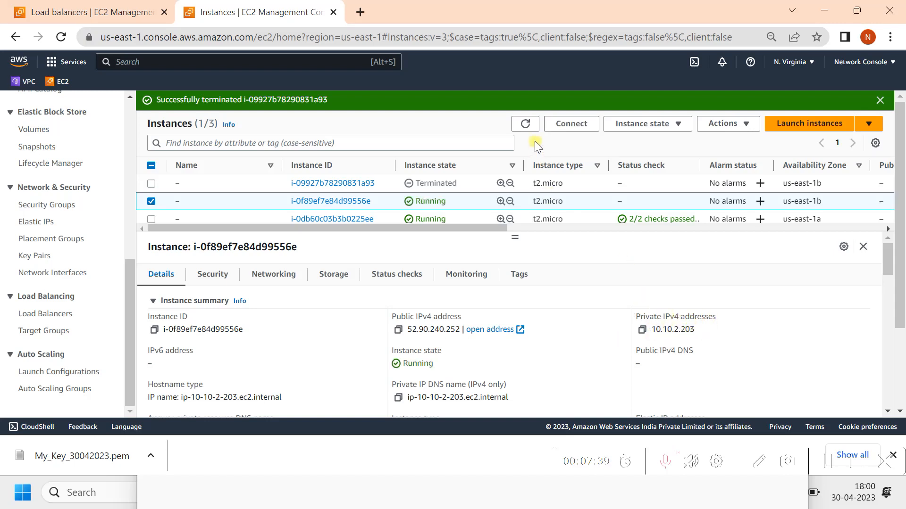
{"action": "left_click", "coordinate": [526, 125]}
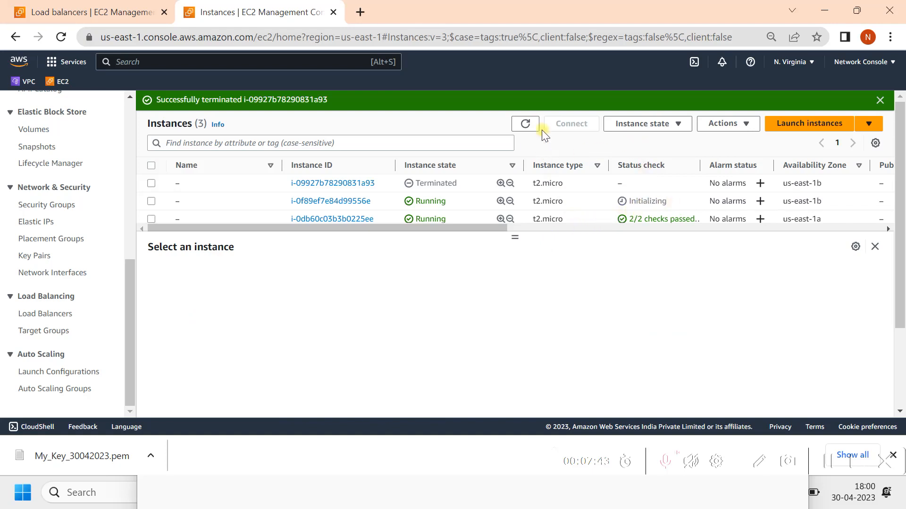
{"action": "left_click", "coordinate": [527, 125]}
{"action": "left_click", "coordinate": [534, 126]}
- Copy the replacement instance's hostname ip-10-10-2-203.ec2.internal into a new Notepad line and label it --- EC2-3
{"action": "left_click", "coordinate": [151, 201]}
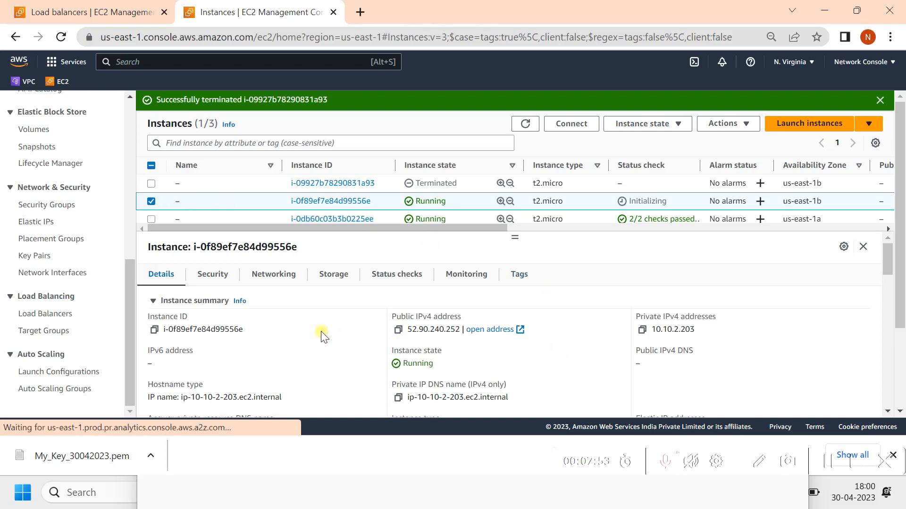
{"action": "scroll", "coordinate": [267, 342], "scroll_direction": "down", "scroll_amount": 2}
{"action": "left_click_drag", "start_coordinate": [285, 326], "coordinate": [181, 326]}
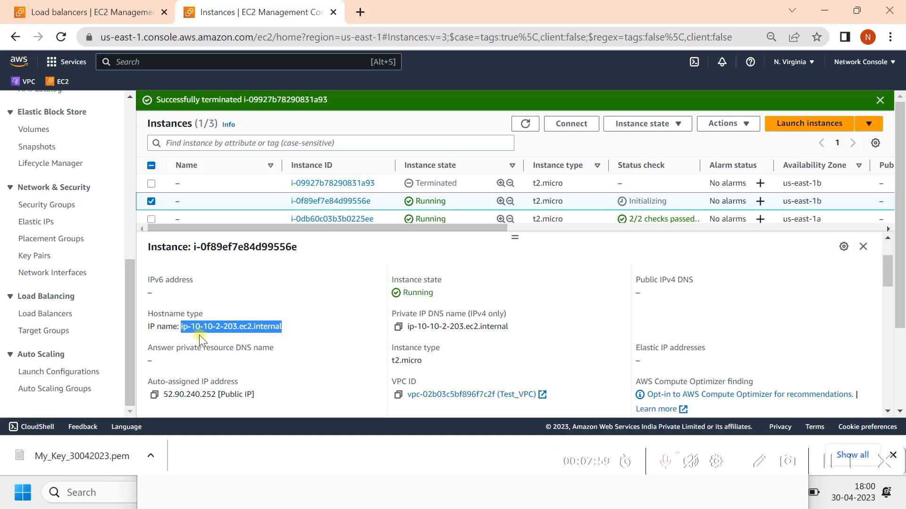
{"action": "scroll", "coordinate": [319, 376], "scroll_direction": "up", "scroll_amount": 2}
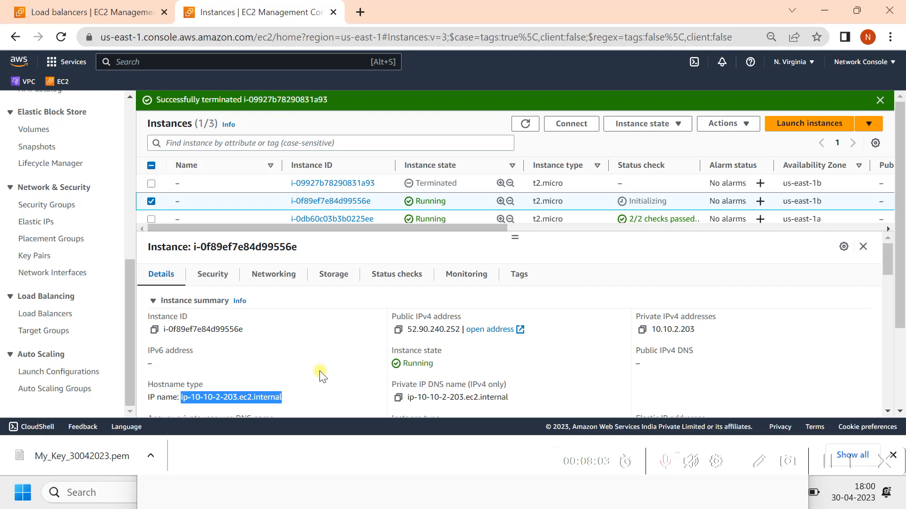
{"action": "left_click", "coordinate": [489, 489]}
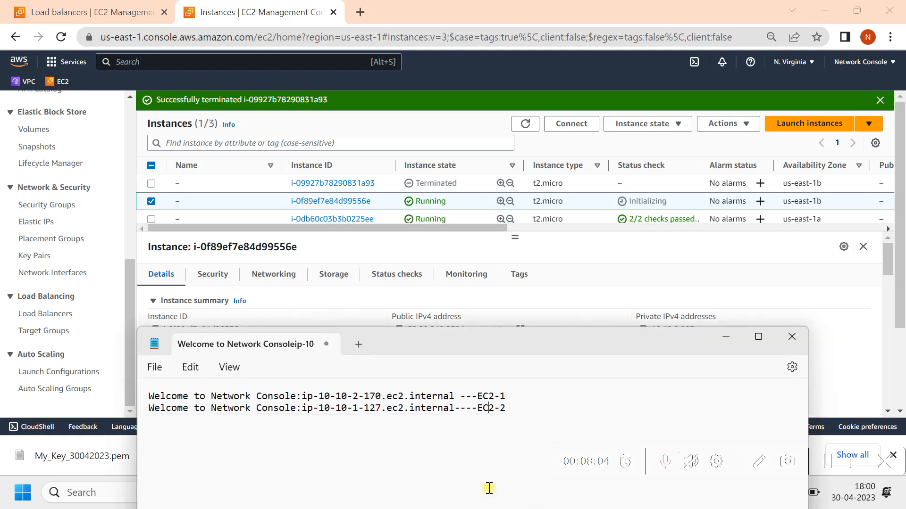
{"action": "left_click", "coordinate": [527, 412]}
{"action": "key", "text": "Return"}
{"action": "key", "text": "Return"}
{"action": "type", "text": "ip-10-10-2-203.ec2.internal"}
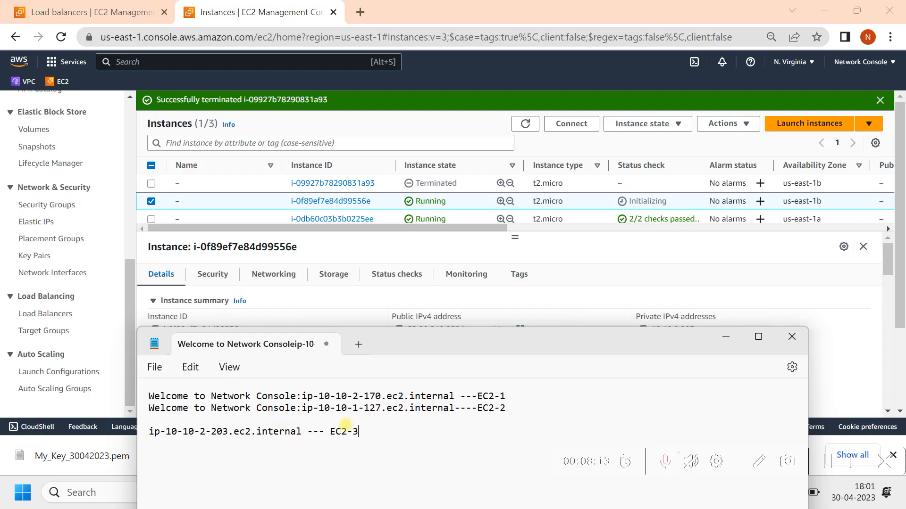
- Refresh the instances list to recheck the replacement's status, and examine the target health of ASGTargetGroup
{"action": "left_click", "coordinate": [525, 124]}
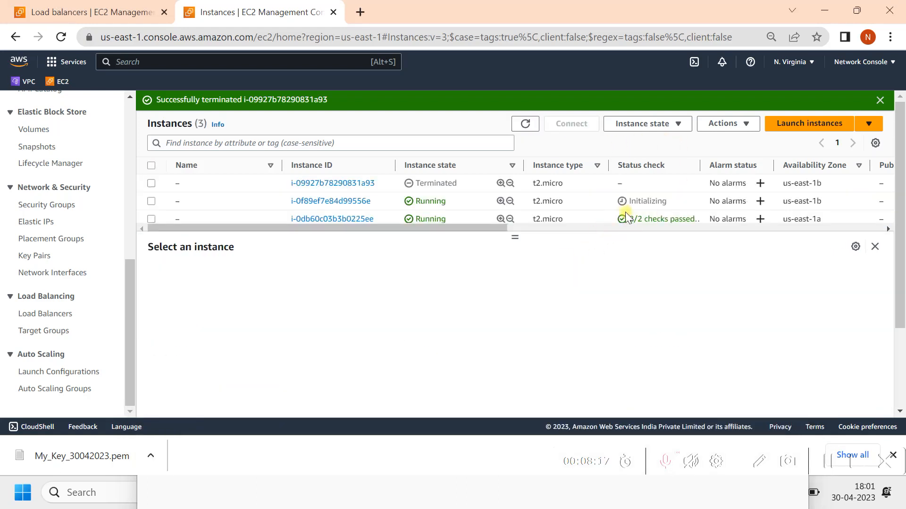
{"action": "left_click", "coordinate": [527, 125]}
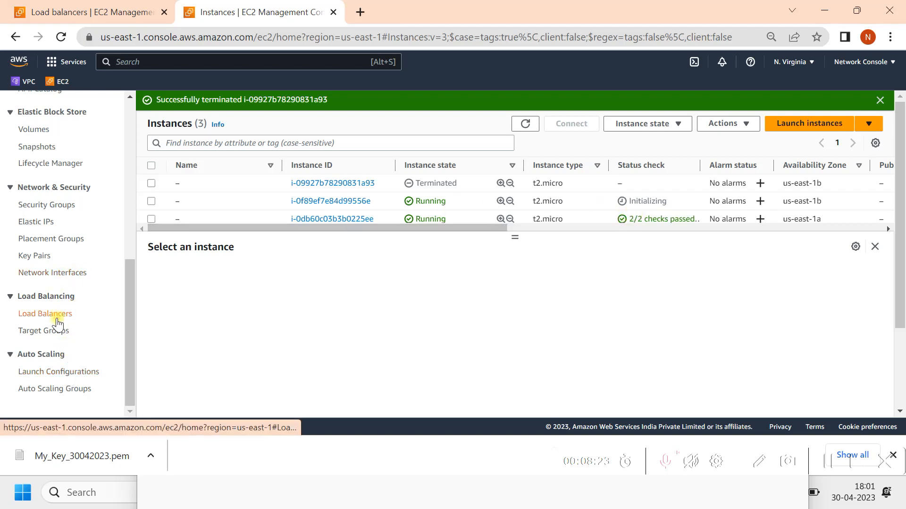
{"action": "left_click", "coordinate": [57, 330]}
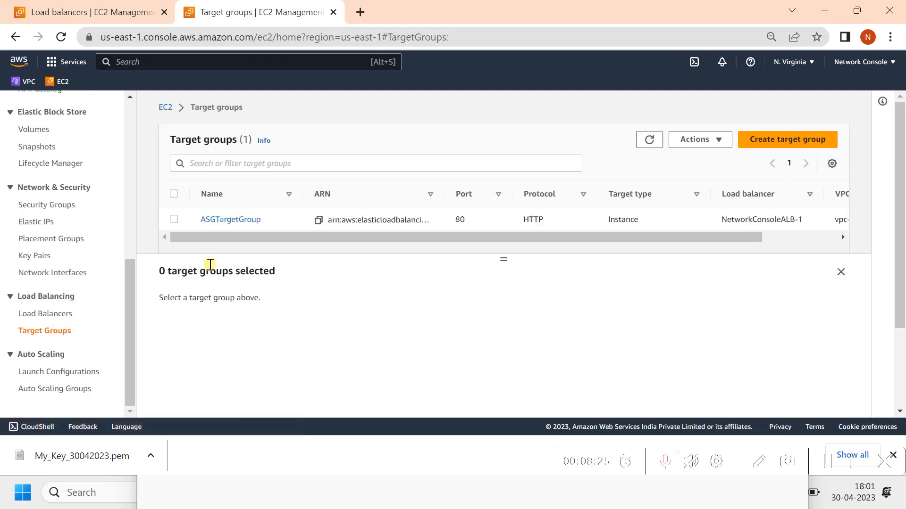
{"action": "left_click", "coordinate": [174, 219]}
{"action": "scroll", "coordinate": [415, 316], "scroll_direction": "down", "scroll_amount": 3}
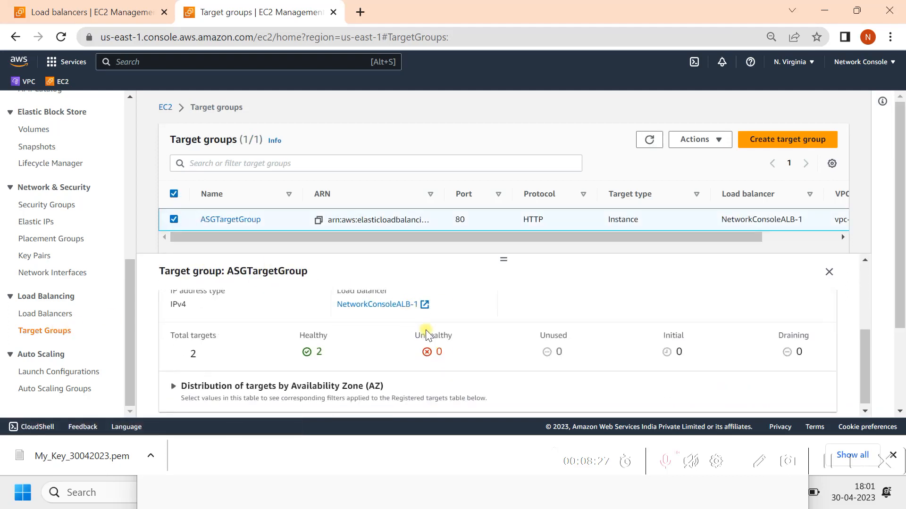
{"action": "scroll", "coordinate": [570, 346], "scroll_direction": "up", "scroll_amount": 1}
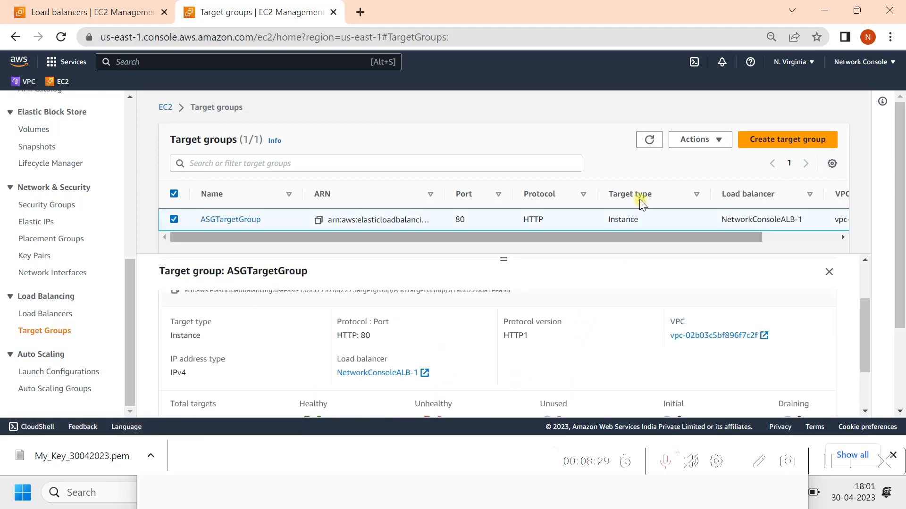
- Refresh the target groups list and reselect ASGTargetGroup to examine its healthy and unhealthy target counts
{"action": "left_click", "coordinate": [650, 140]}
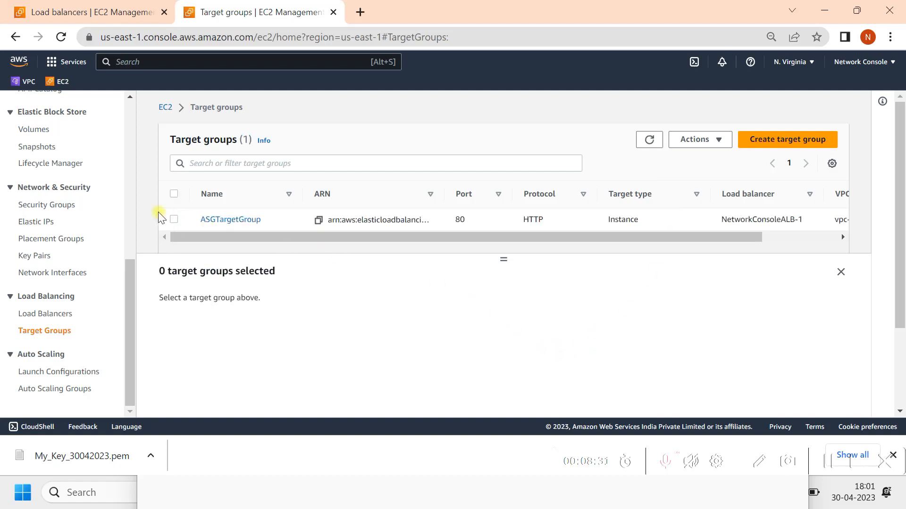
{"action": "left_click", "coordinate": [174, 219]}
{"action": "scroll", "coordinate": [460, 389], "scroll_direction": "down", "scroll_amount": 3}
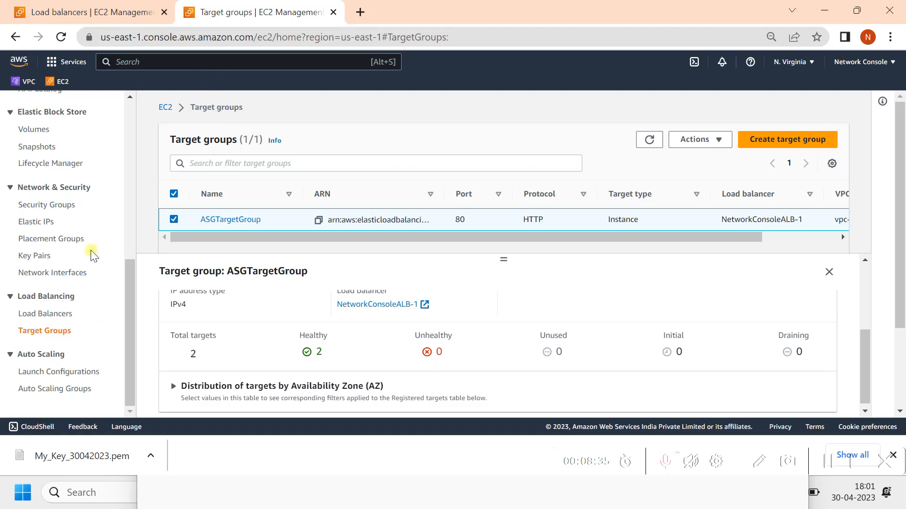
- View the load balancers list and check the recorded instance hostnames in Notepad
{"action": "left_click", "coordinate": [46, 314]}
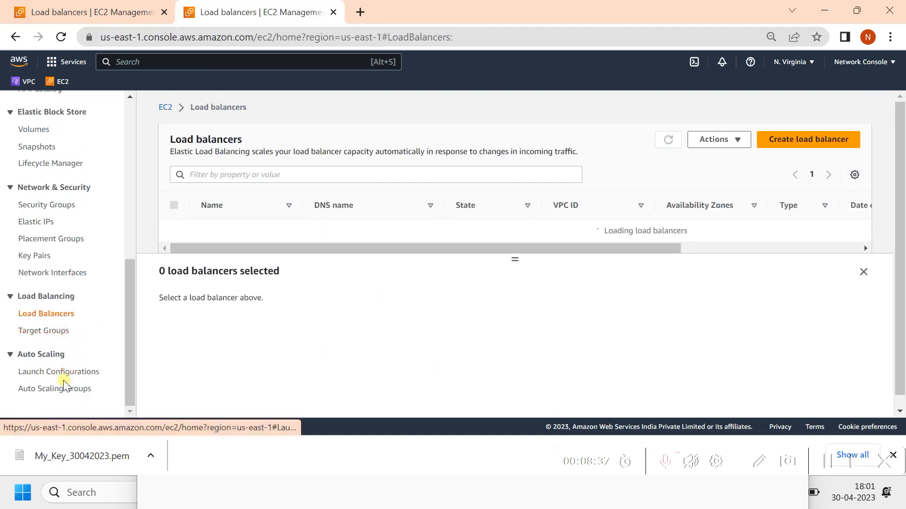
{"action": "left_click", "coordinate": [425, 495]}
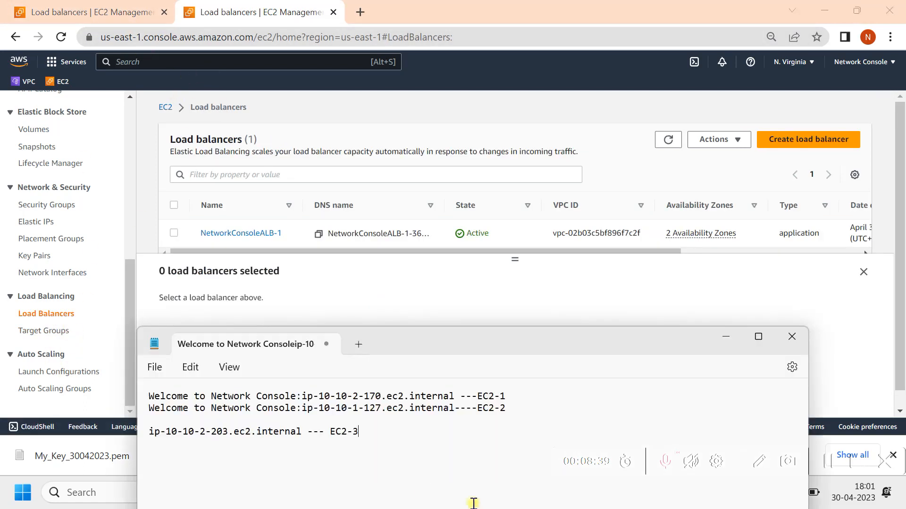
{"action": "left_click", "coordinate": [726, 336]}
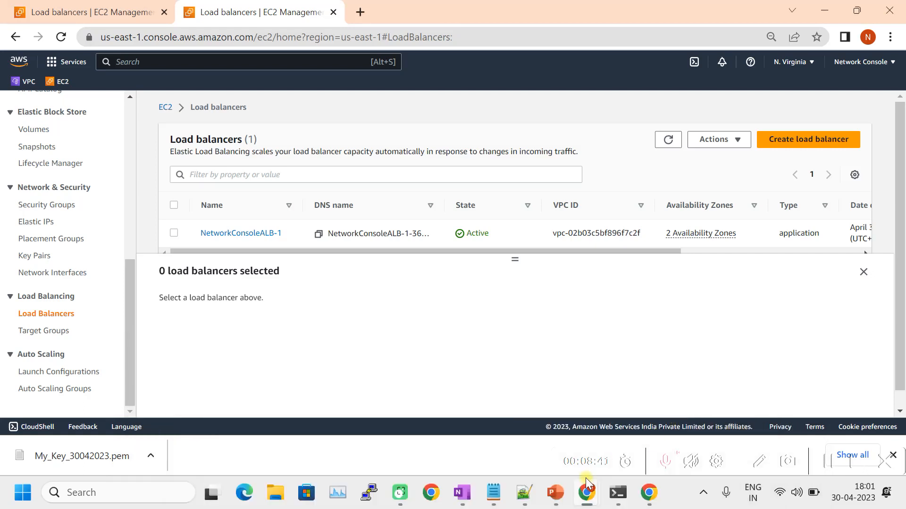
- Switch to the Incognito Chrome window showing the load balancer's DNS page and reload it repeatedly to check which instances respond
{"action": "mouse_move", "coordinate": [593, 498]}
{"action": "left_click", "coordinate": [644, 409]}
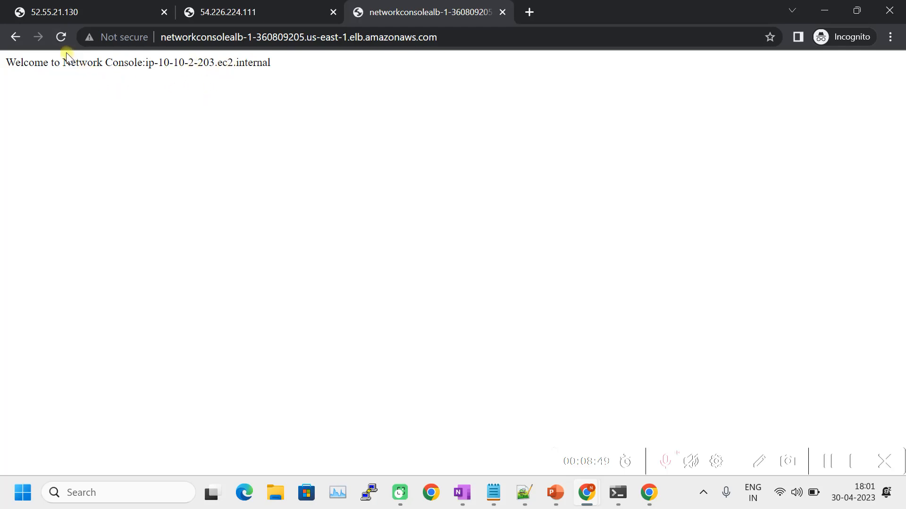
{"action": "left_click", "coordinate": [60, 38]}
{"action": "left_click", "coordinate": [61, 38]}
{"action": "left_click", "coordinate": [60, 38]}
{"action": "left_click", "coordinate": [60, 38]}
{"action": "left_click", "coordinate": [61, 40]}
{"action": "left_click", "coordinate": [60, 40]}
{"action": "left_click", "coordinate": [60, 40]}
{"action": "left_click", "coordinate": [61, 40]}
{"action": "left_click", "coordinate": [61, 40]}
{"action": "left_click", "coordinate": [61, 40]}
{"action": "left_click", "coordinate": [61, 40]}
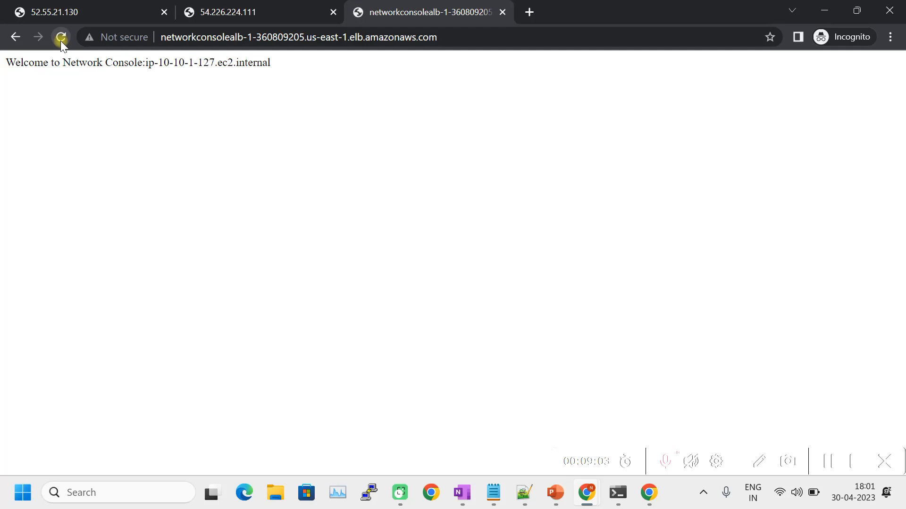